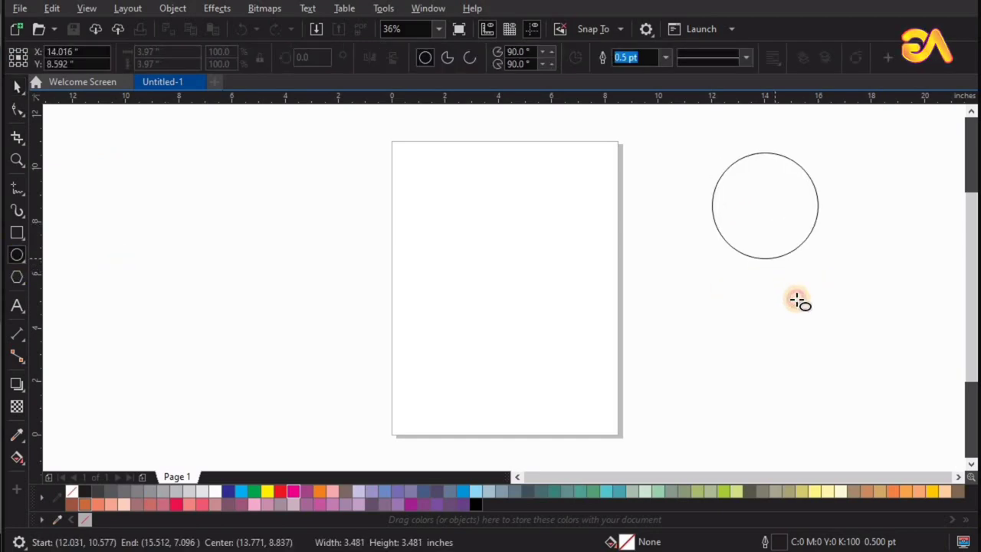
- Draw a circle beside the page with the Ellipse tool
left_click_drag(713, 154, 872, 314)
scroll(792, 234, "up", 1)
key("space")
left_click_drag(357, 207, 374, 221)
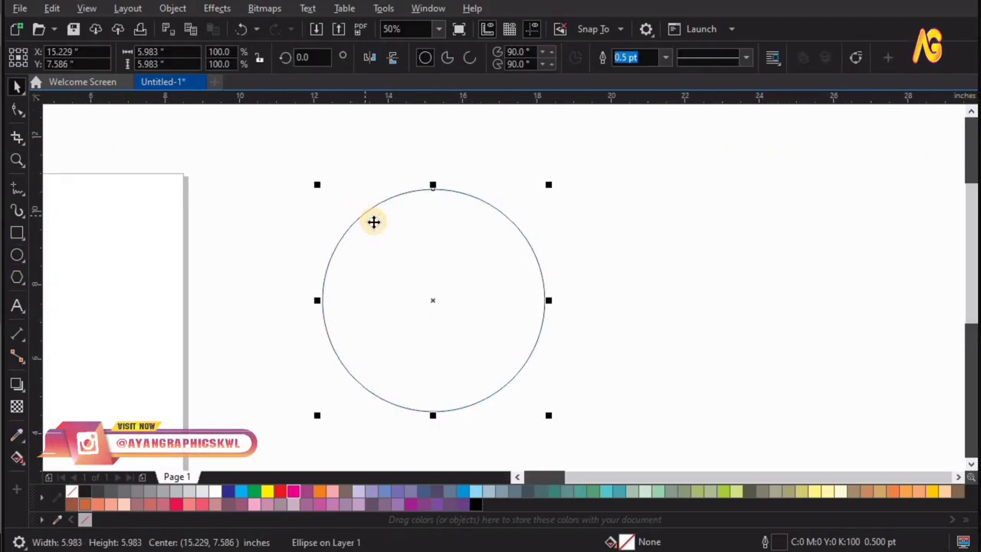
scroll(307, 322, "up", 2)
- Fill the circle gold (R231 G182 B59) and give it a 4.0 pt dark outline
left_click(264, 492)
key("F12")
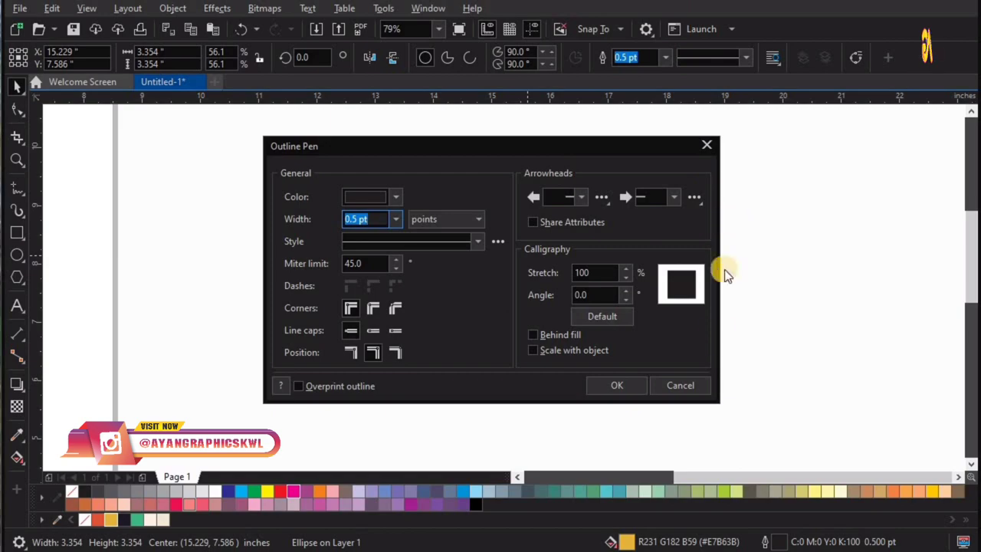
left_click(707, 144)
left_click(665, 57)
left_click(635, 167)
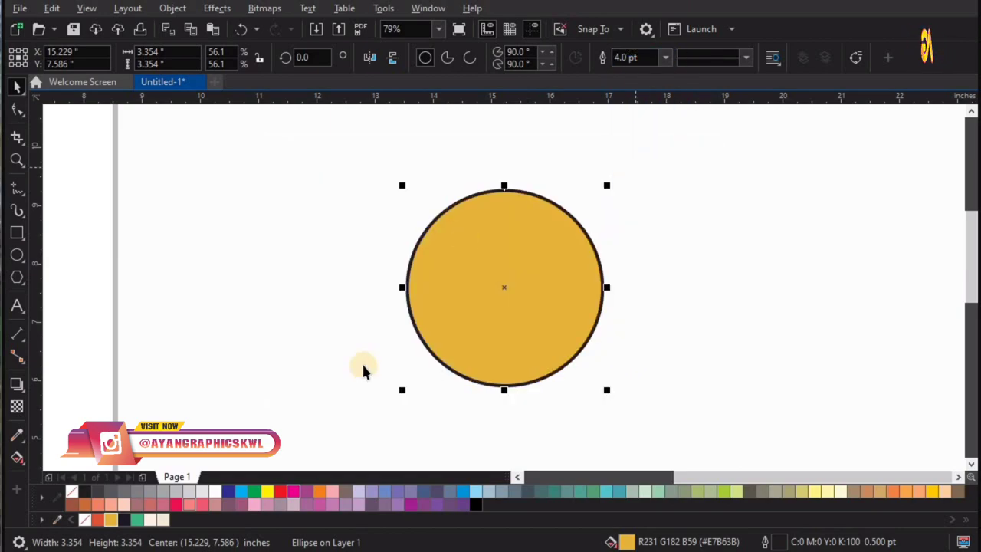
left_click(674, 281)
scroll(499, 322, "up", 2)
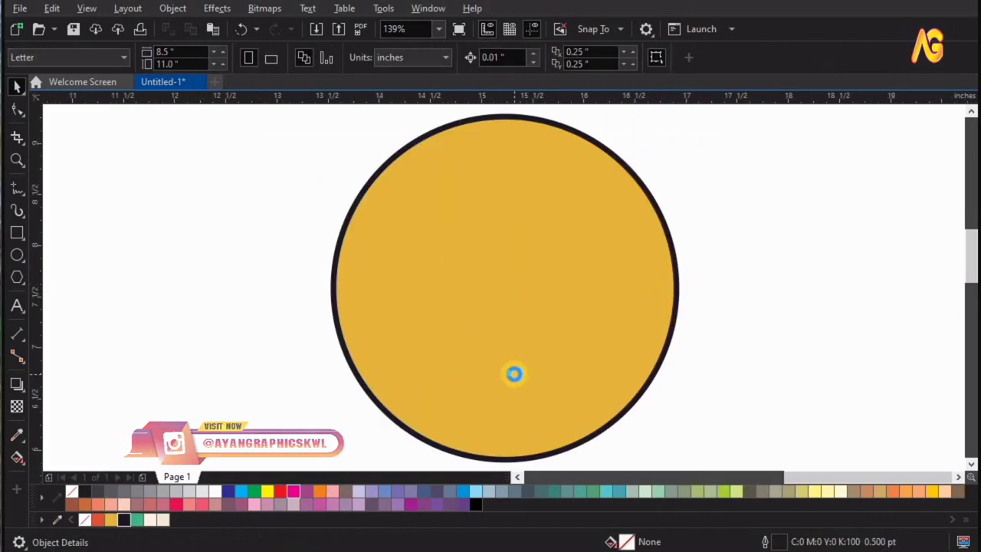
scroll(513, 373, "down", 5)
scroll(131, 305, "up", 1)
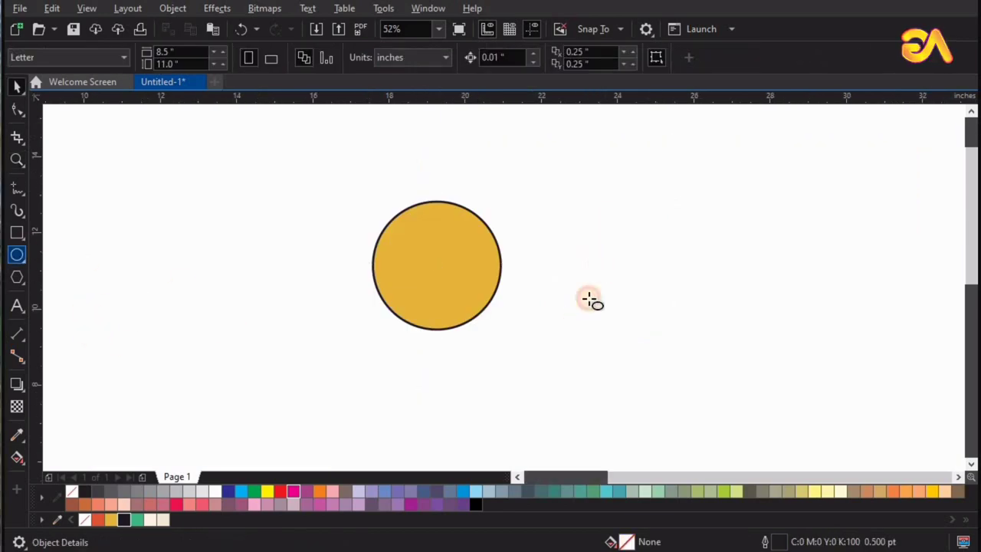
- Draw a small ellipse, convert it to curves and reshape its nodes into a rounded petal
left_click_drag(555, 228, 644, 316)
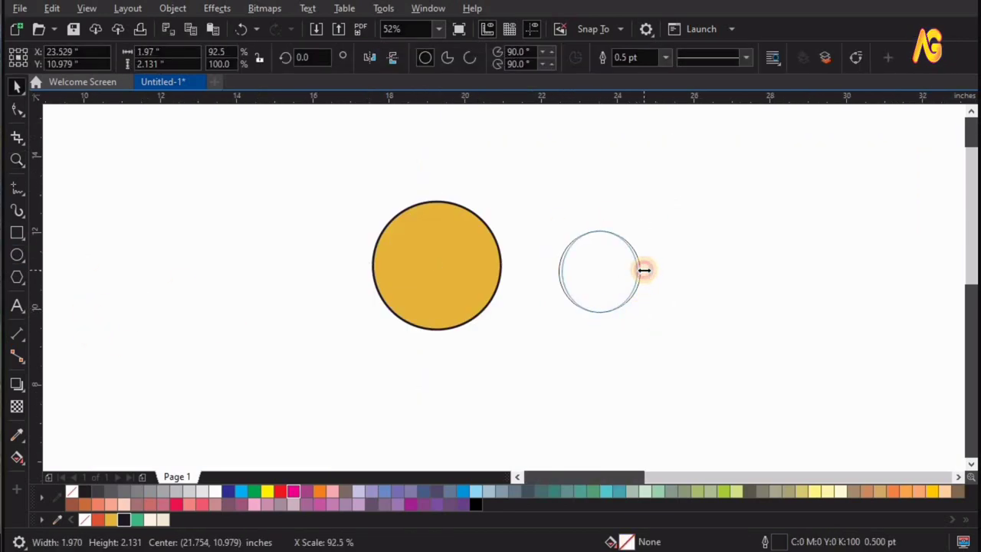
left_click_drag(644, 270, 641, 270)
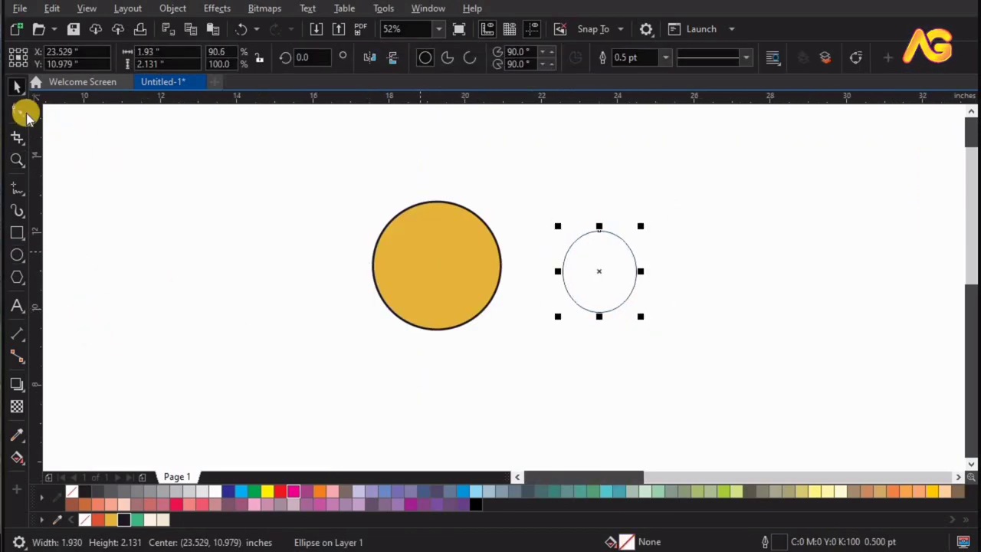
right_click(625, 274)
left_click(661, 213)
left_click(17, 109)
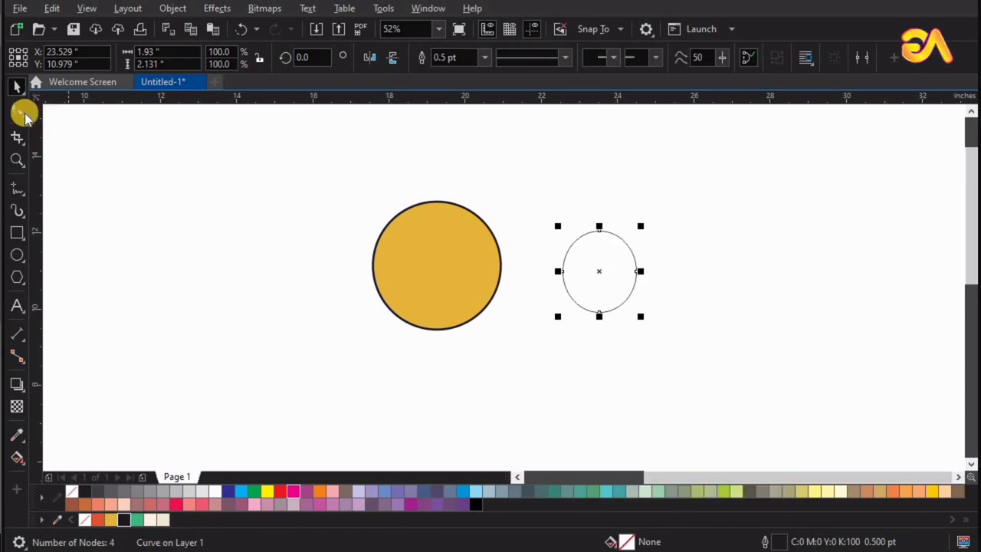
left_click(598, 243)
left_click_drag(597, 310, 629, 301)
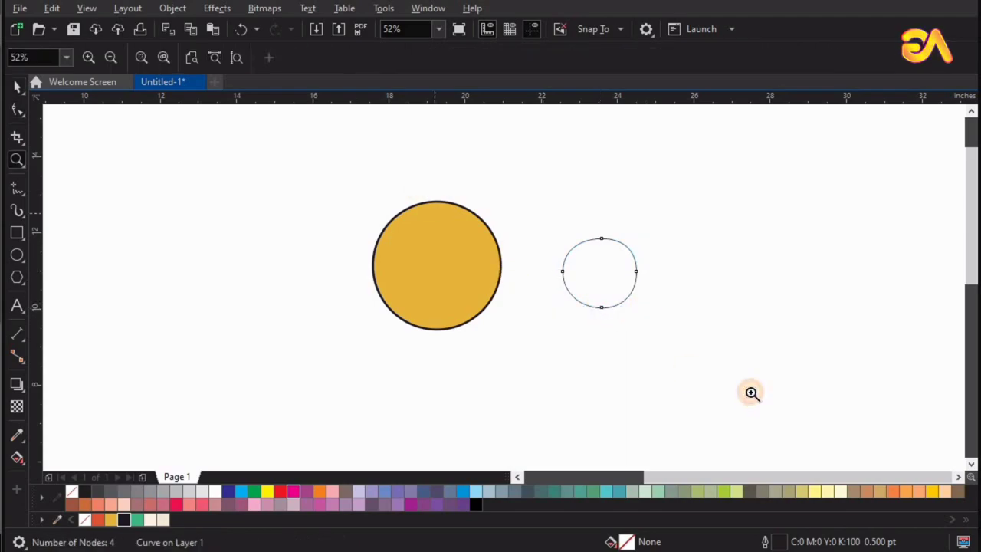
scroll(686, 294, "up", 2)
key("space")
- Fill the petal red-orange (R224 G84 B53) with a 4.0 pt outline
left_click(97, 519)
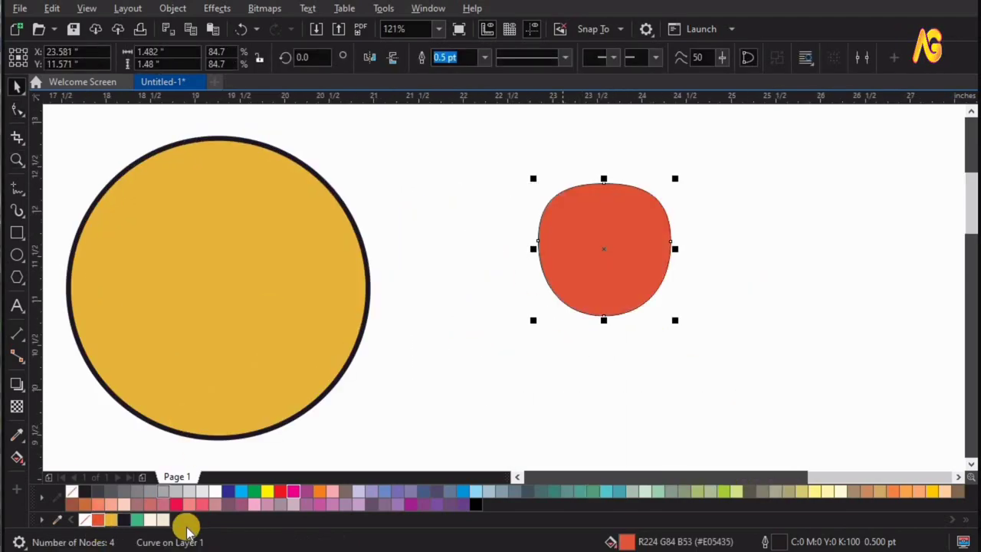
key("F12")
left_click(679, 385)
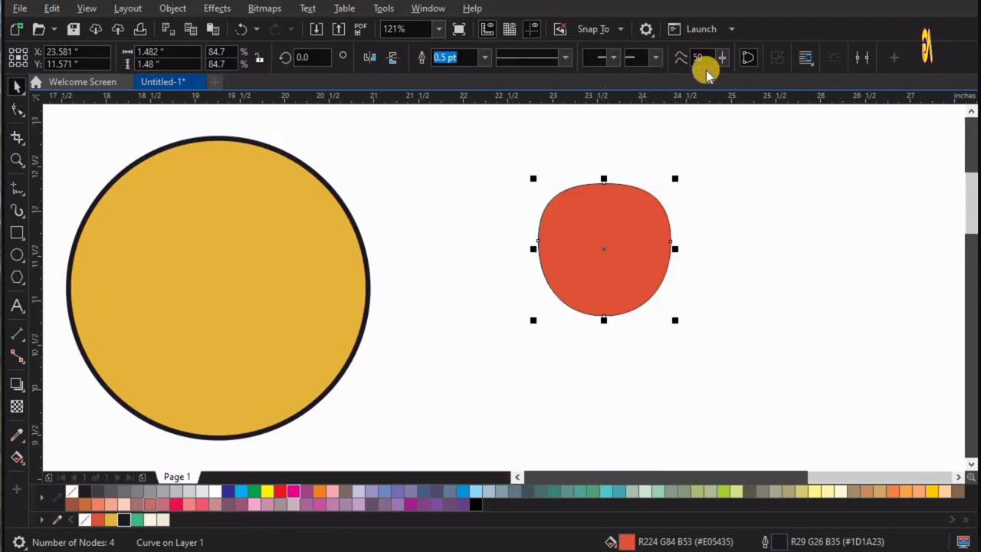
left_click(489, 61)
left_click(444, 164)
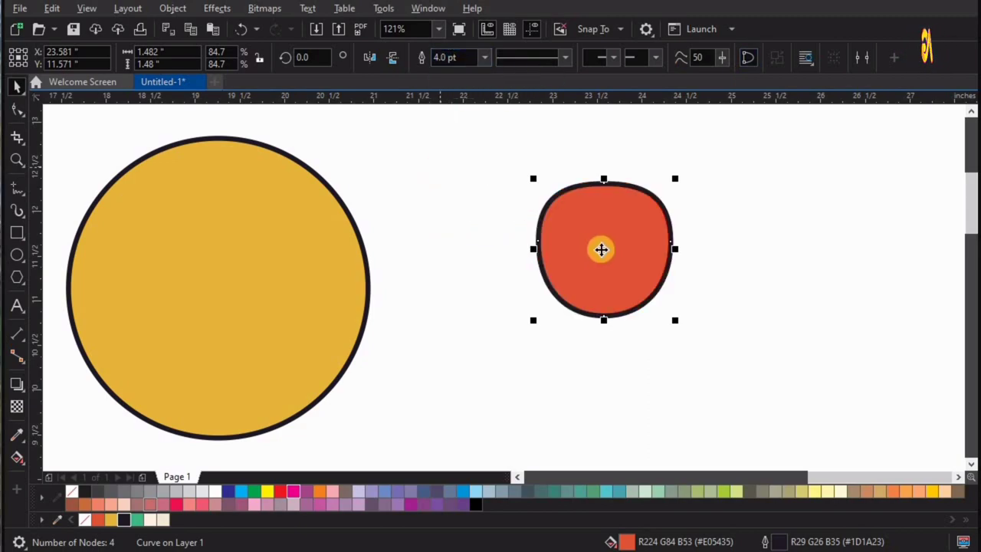
- Move the petal onto the gold circle and centre-align it with the circle
left_click_drag(602, 248, 365, 217)
left_click(251, 245, "shift")
key("c")
key("Escape")
- Position the petal on the gold circle's top edge and zoom in on it
left_click_drag(248, 223, 235, 173)
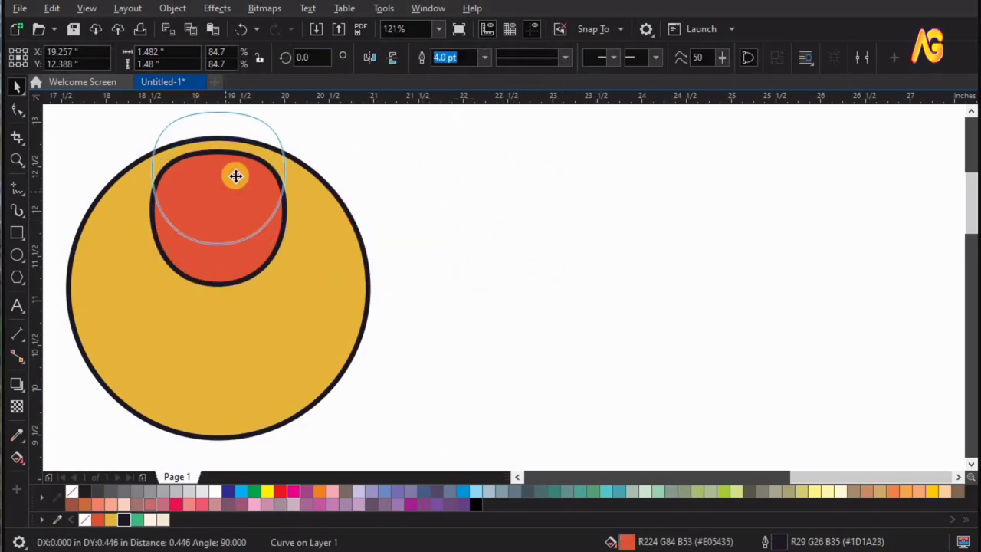
key("F4")
key("z")
scroll(489, 313, "up", 1)
key("space")
left_click_drag(537, 184, 567, 164)
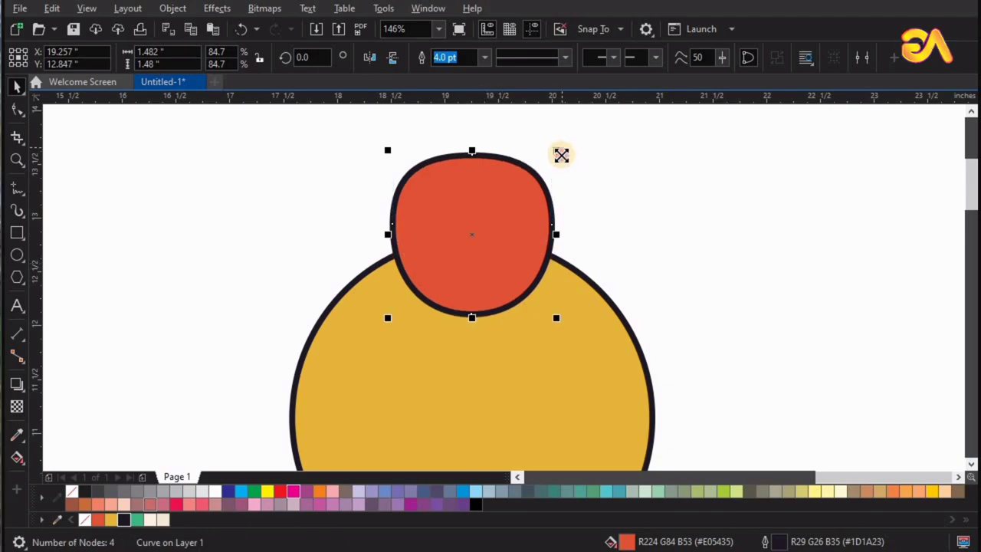
scroll(529, 207, "down", 2)
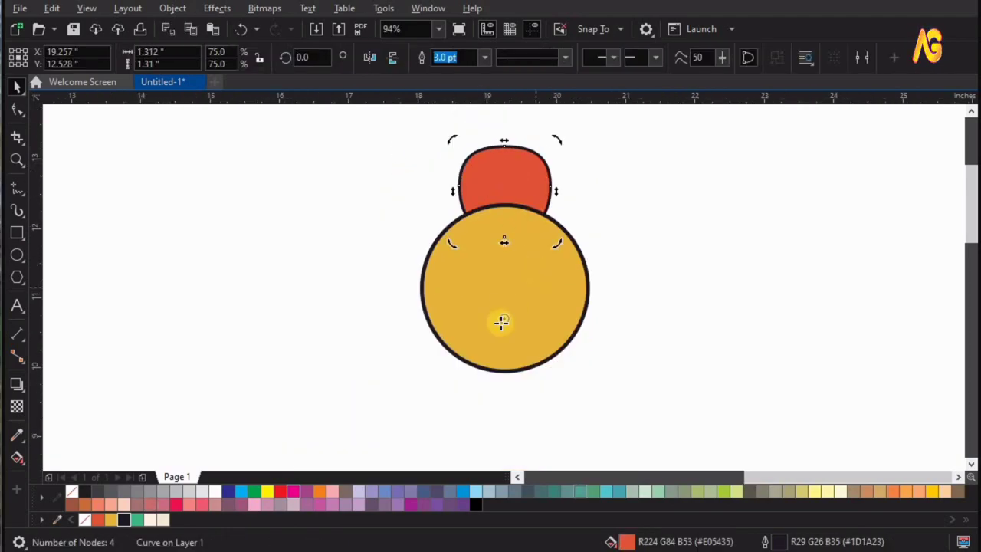
- Rotate duplicate petals around the gold centre with Ctrl+R to complete a six-petal ring
left_click_drag(557, 140, 630, 260)
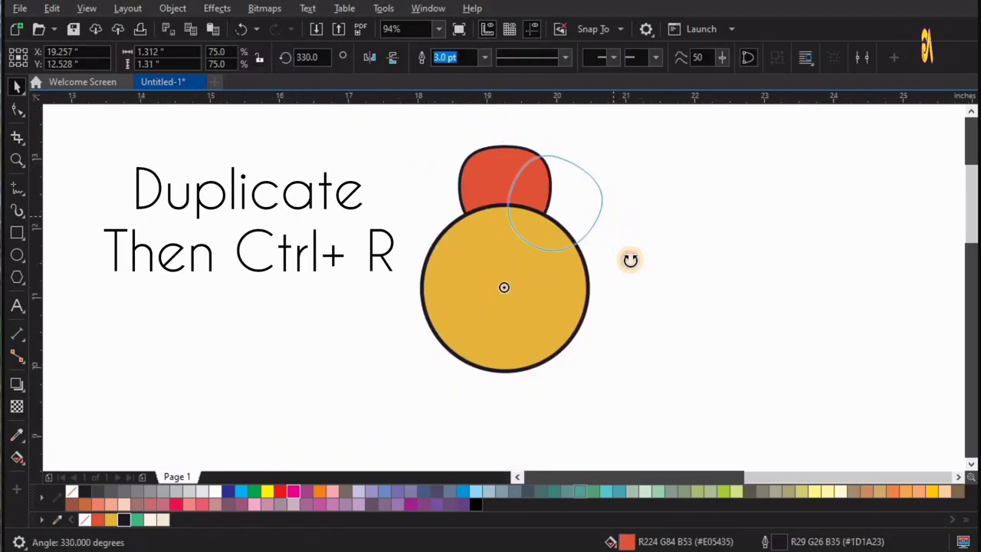
key("ctrl+r")
key("ctrl+r")
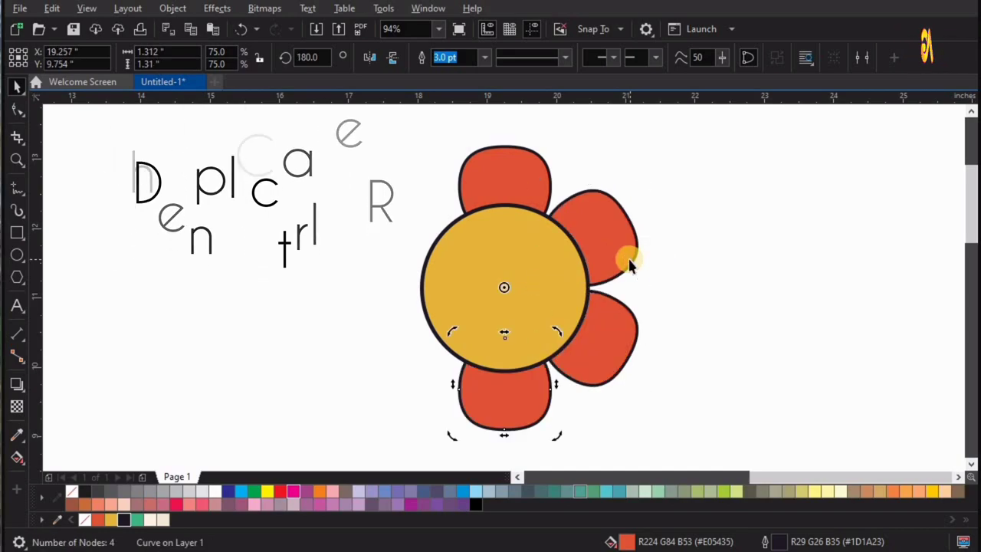
key("ctrl+r")
key("ctrl+r")
key("Escape")
key("z")
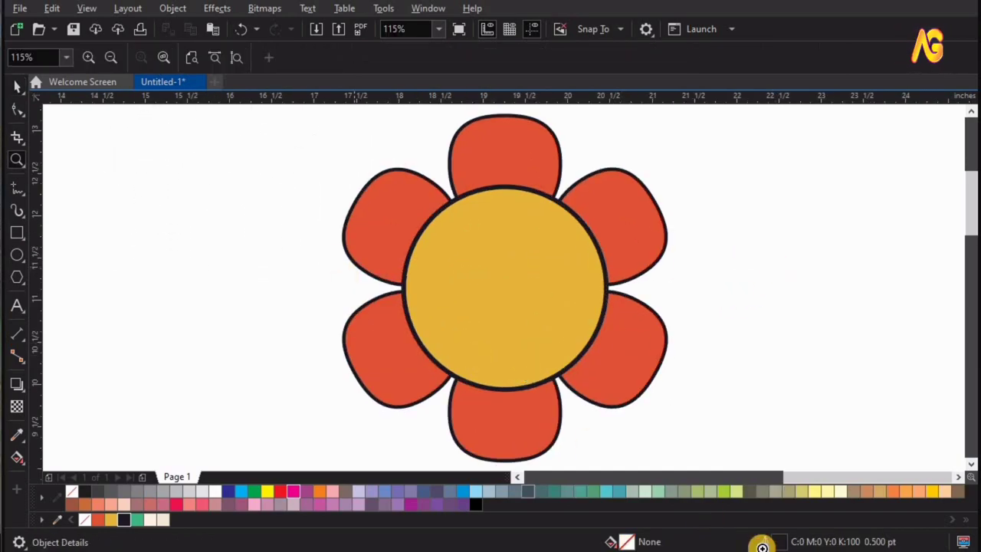
scroll(417, 274, "down", 4)
left_click(25, 207)
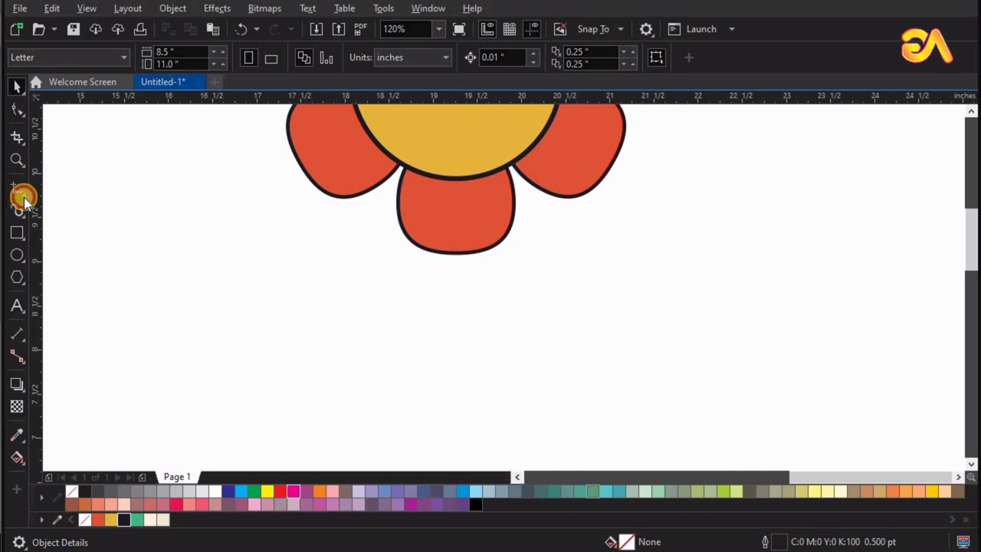
- Draw a vertical 2-point stem line below the bottom petal, 16.0 pt thick
left_click(76, 204)
left_click_drag(456, 234, 460, 391)
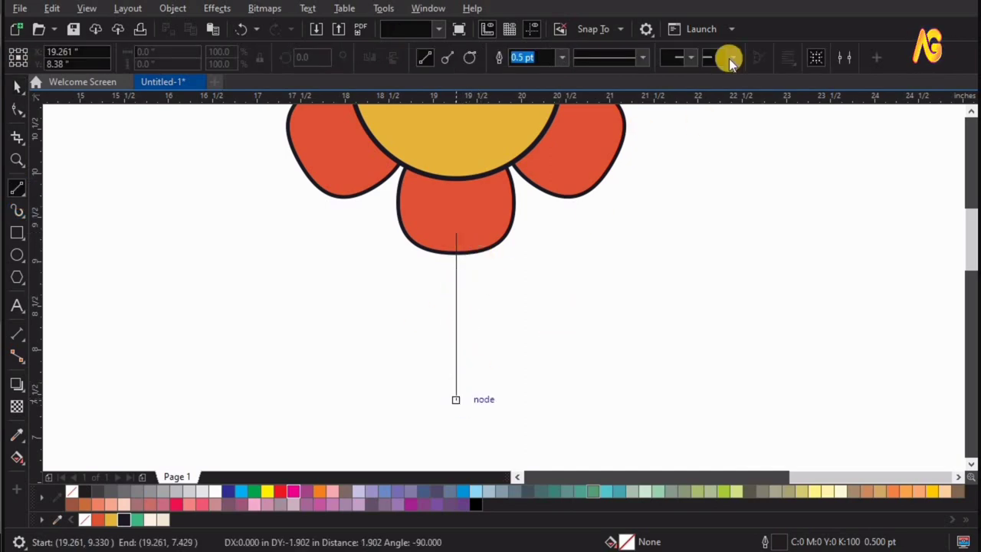
left_click(564, 58)
left_click(525, 224)
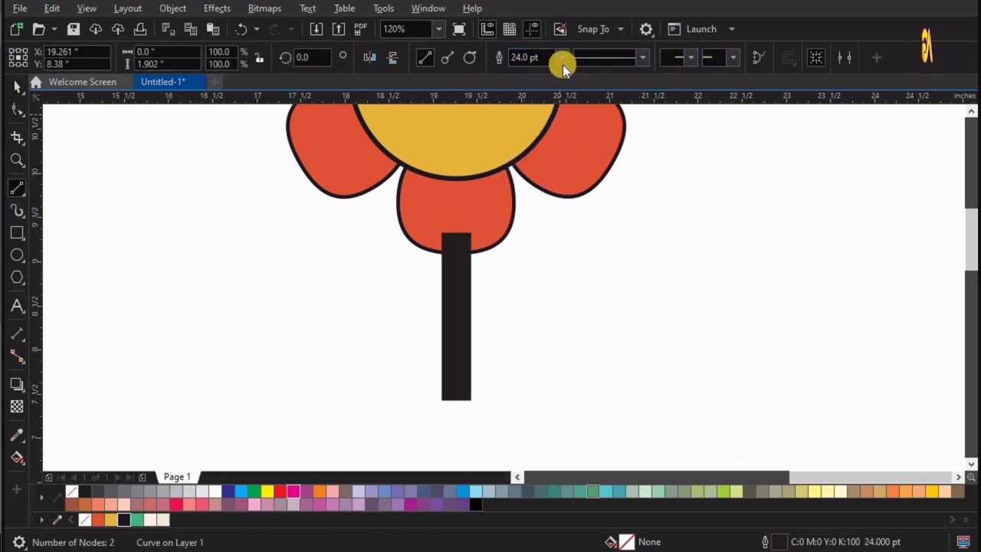
left_click(563, 57)
left_click(523, 213)
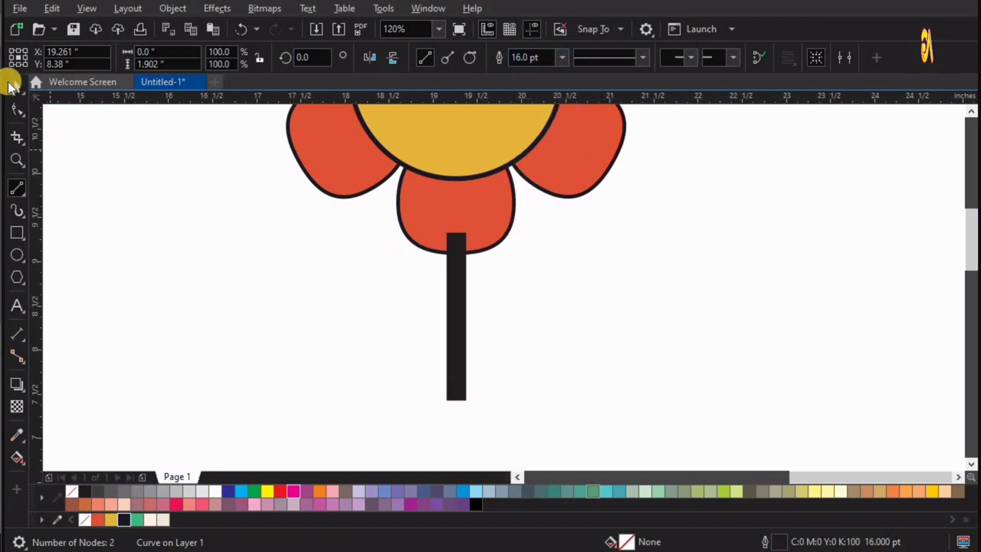
- Try converting the stem outline to an object, then undo the conversion
left_click(12, 86)
right_click(452, 257)
key("Escape")
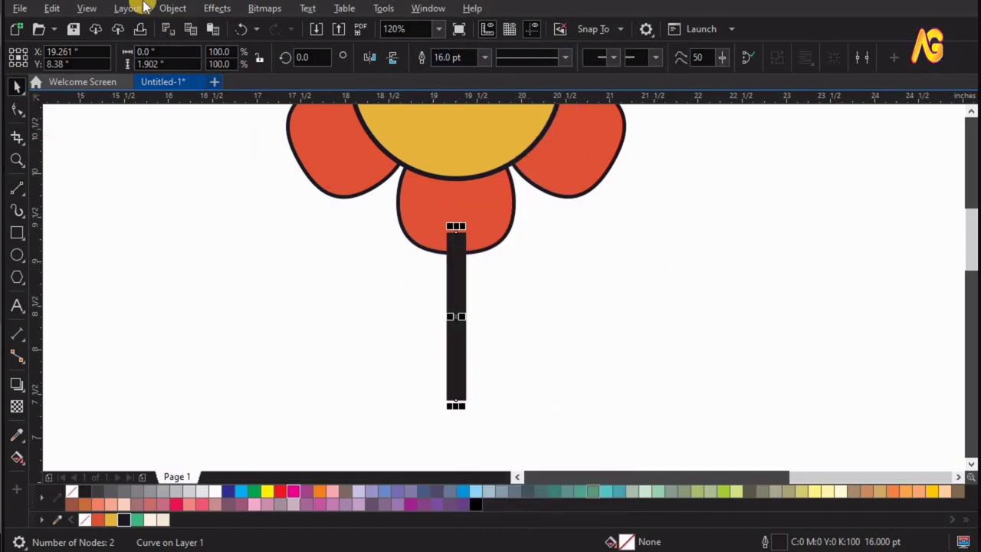
left_click(173, 9)
left_click(284, 434)
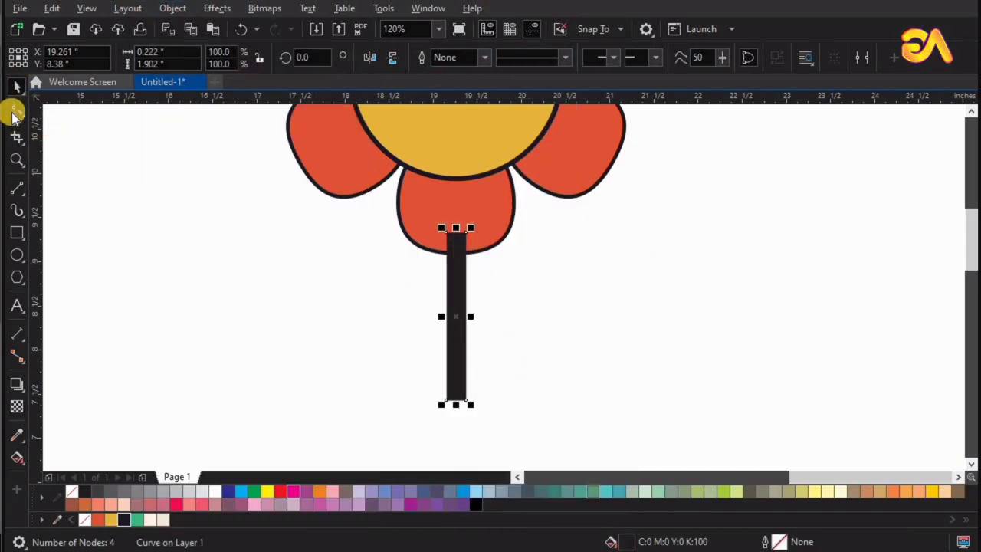
left_click(17, 110)
left_click_drag(590, 208, 589, 203)
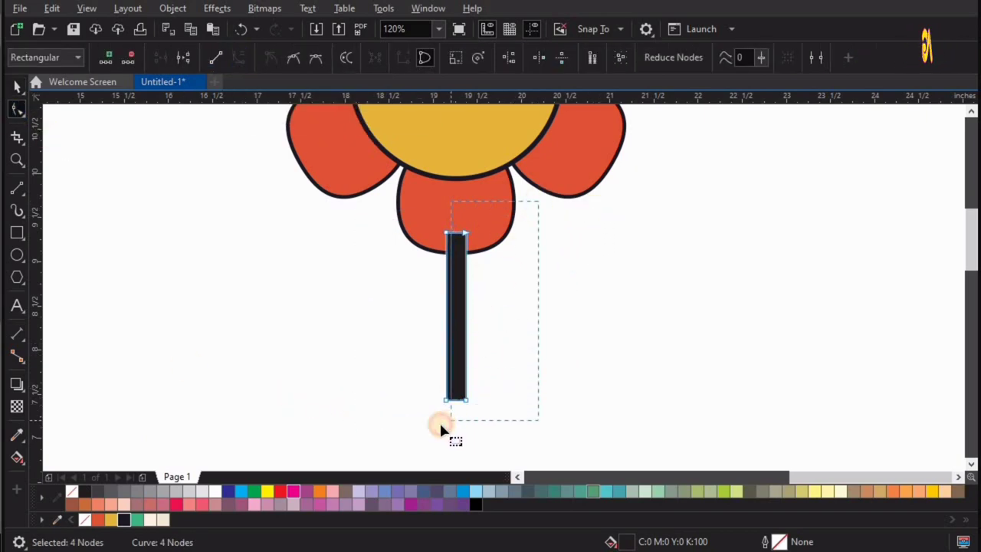
left_click_drag(440, 421, 428, 425)
key("ctrl+z")
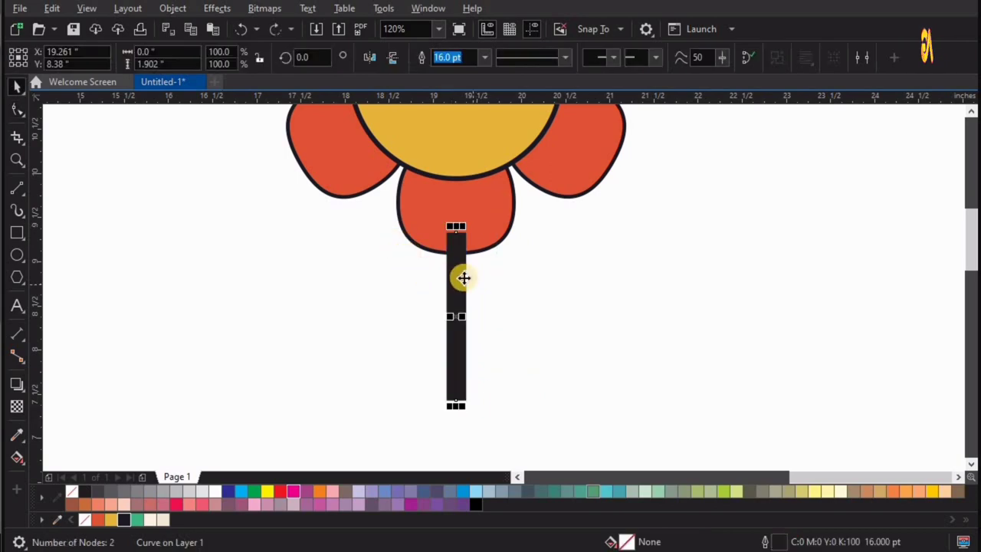
- Bend the stem into a gentle curve with the Shape tool and zoom out to the whole flower
key("F10")
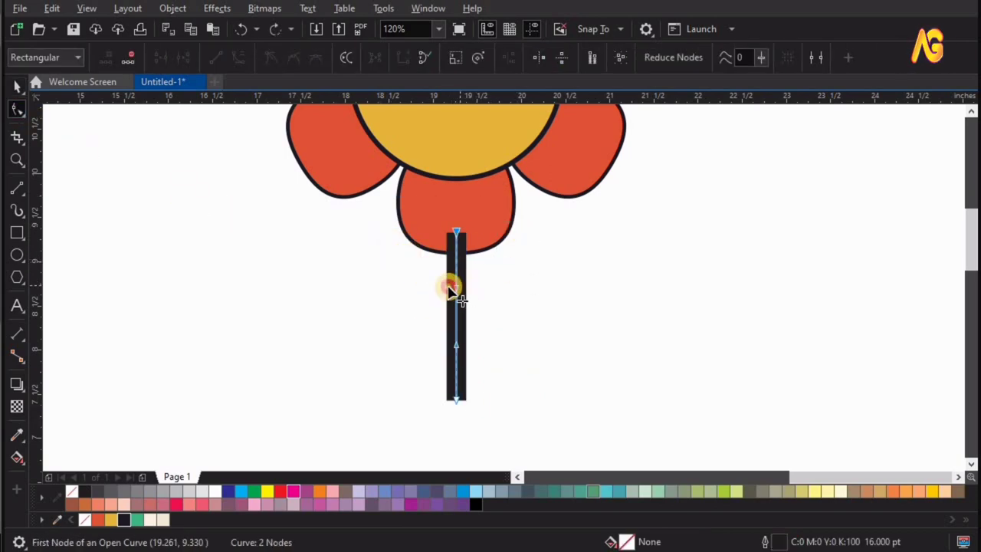
mouse_move(474, 347)
left_mouse_down()
mouse_move(444, 344)
mouse_move(438, 285)
left_mouse_up()
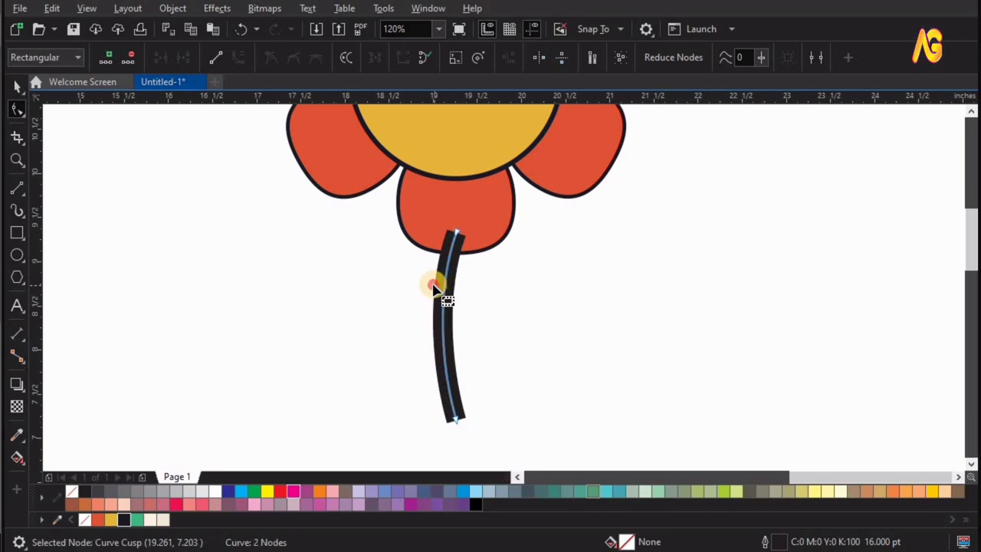
left_click_drag(443, 371, 438, 372)
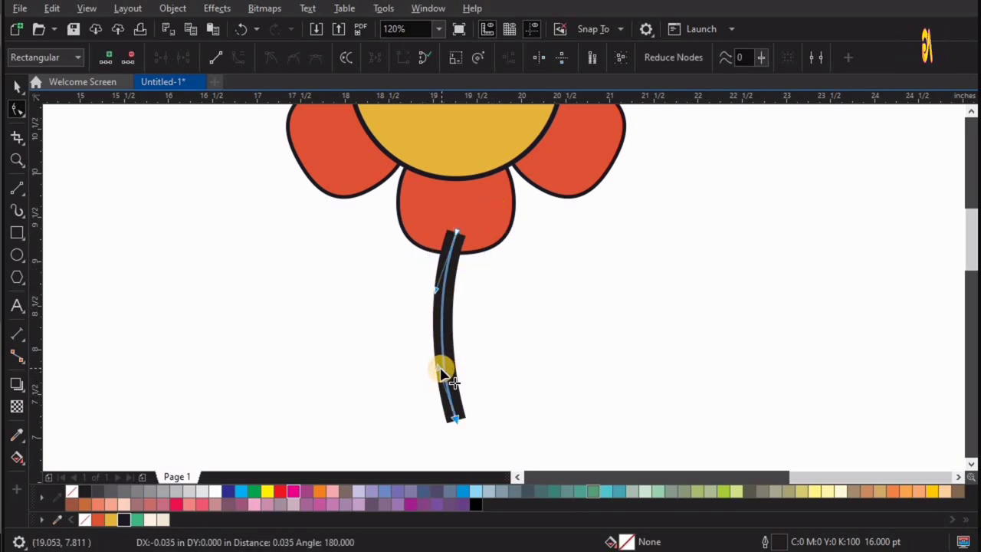
key("space")
key("Escape")
key("Tab")
key("F4")
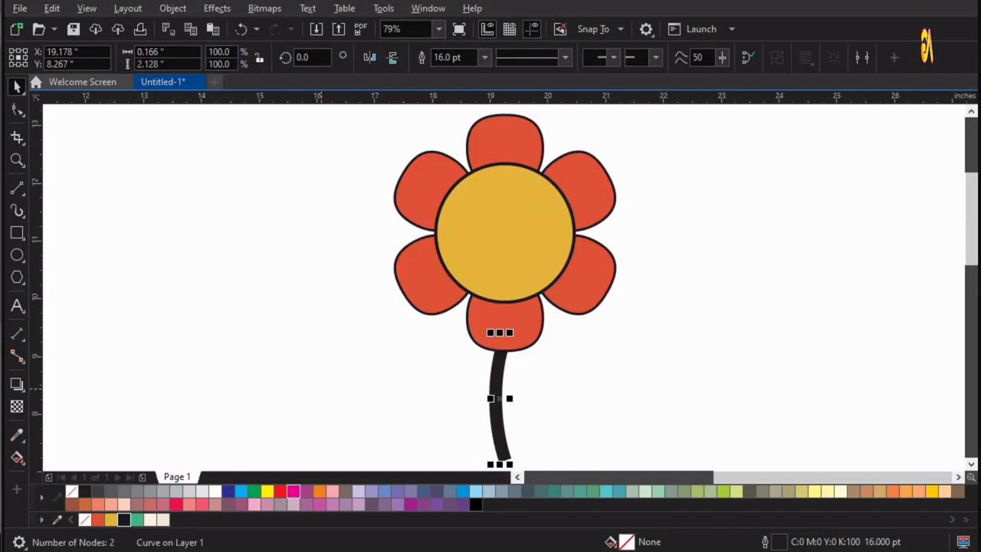
- Colour the stem green and draw two overlapping circles left of the flower
left_click(154, 393)
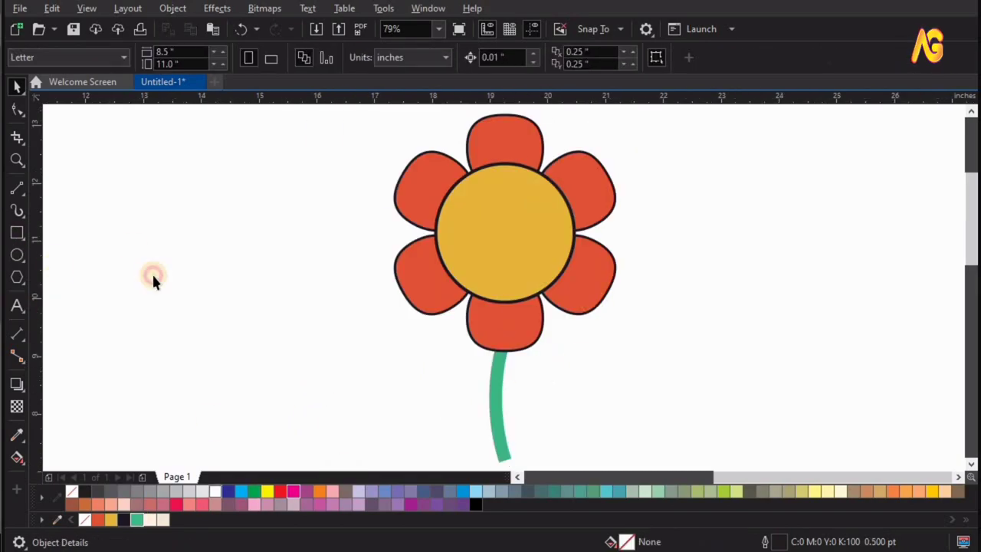
left_click(17, 255)
left_click(46, 253)
left_click_drag(204, 335, 77, 207)
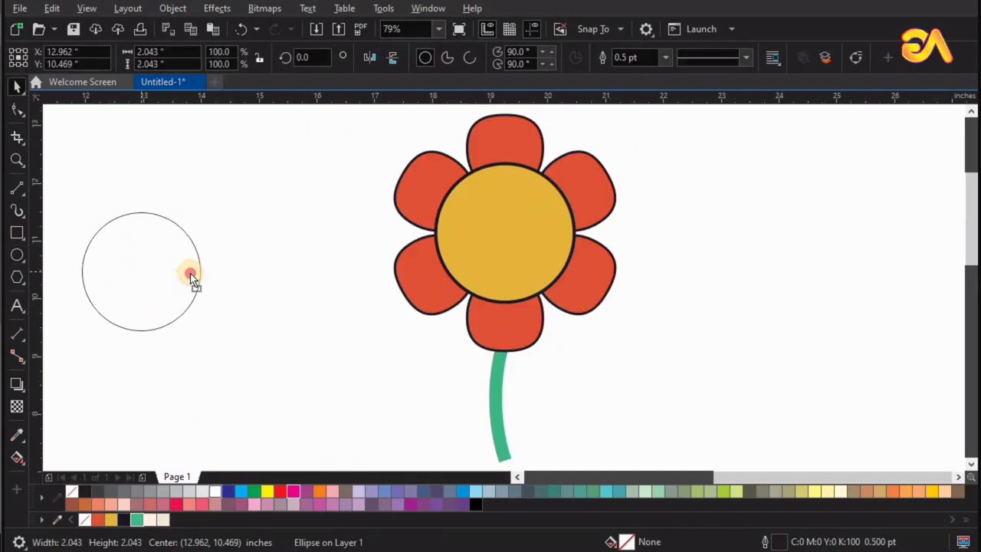
left_click_drag(191, 275, 201, 275)
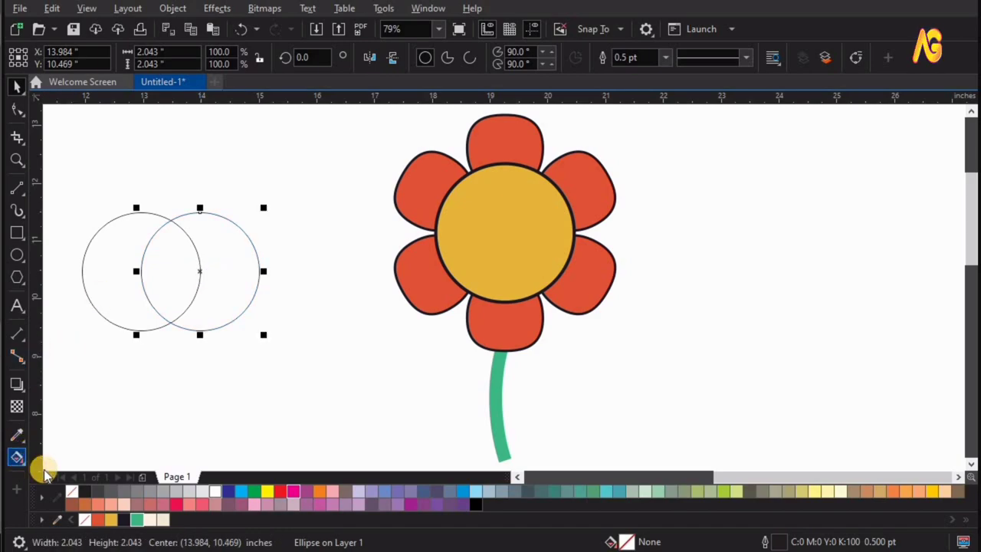
- Smart Fill the circles' overlap into a lens shape and fill it green as a leaf
left_click(168, 286)
left_click(156, 296)
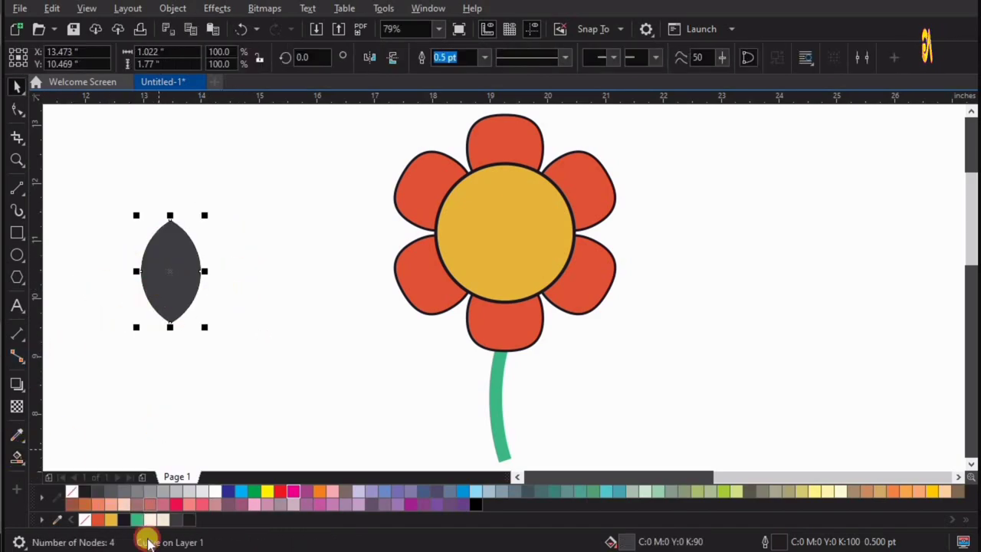
left_click(136, 519)
- Draw a vein line from the leaf centre down below it and bend it into a gentle curve
left_click(17, 188)
mouse_move(170, 271)
left_mouse_down()
mouse_move(239, 342)
mouse_move(240, 453)
left_mouse_up()
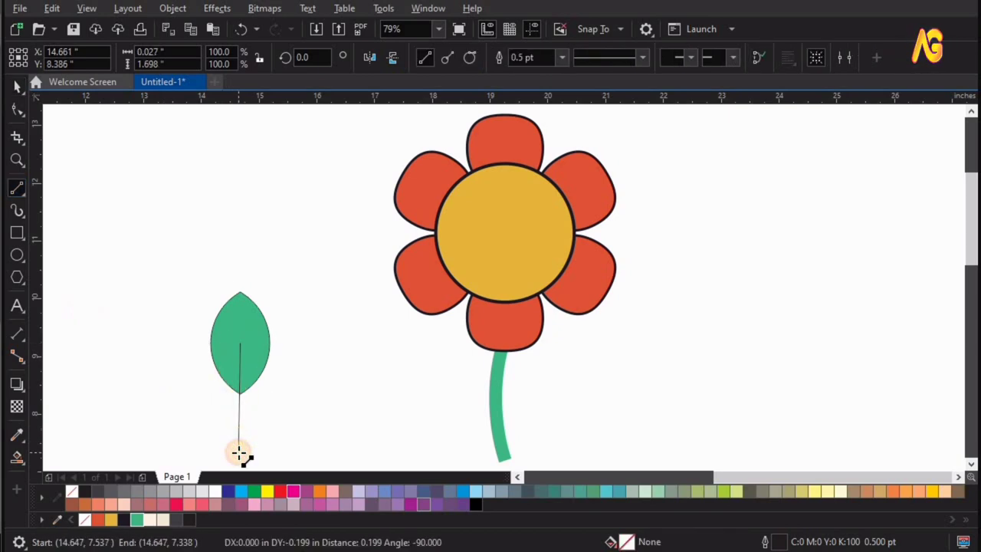
left_click(17, 109)
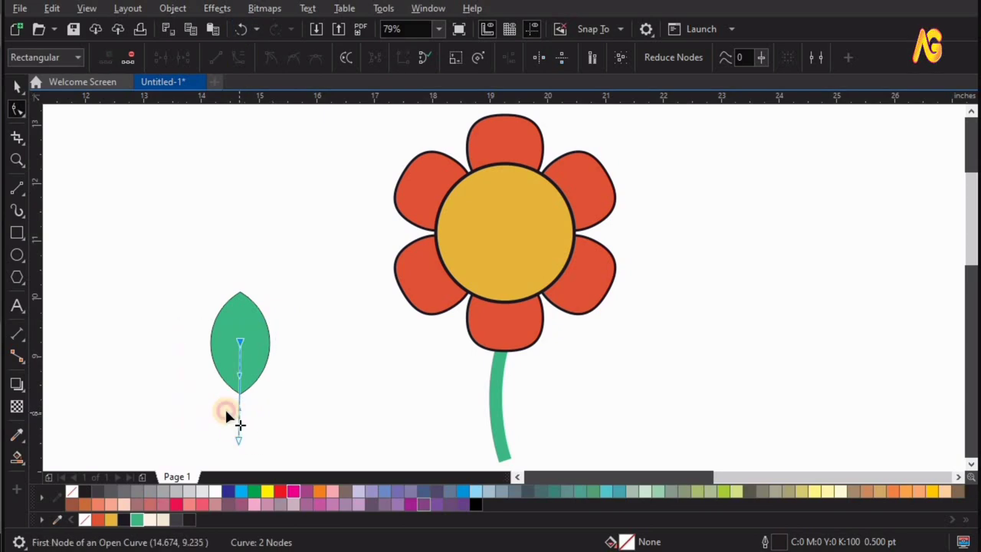
left_click_drag(227, 409, 220, 409)
key("z")
scroll(646, 461, "up", 1)
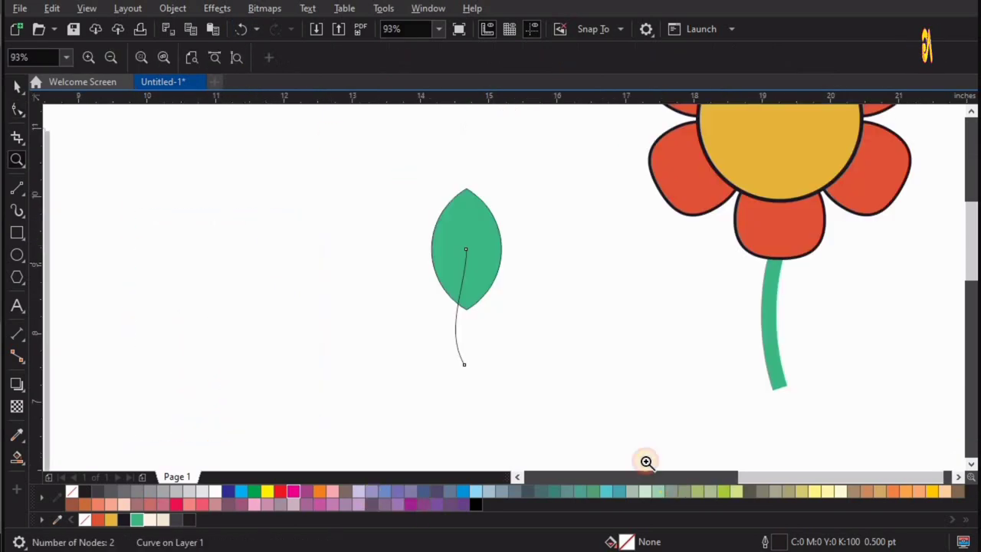
key("space")
mouse_move(475, 301)
left_mouse_down()
mouse_move(485, 258)
mouse_move(477, 228)
left_mouse_up()
- Reposition the curved vein so it starts at the leaf centre
key("F10")
key("z")
scroll(471, 268, "up", 1)
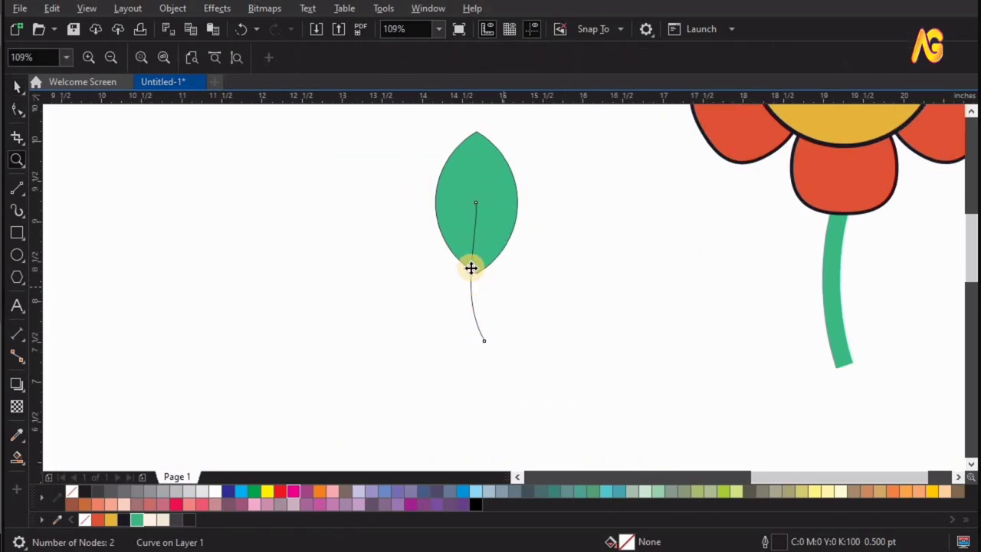
key("space")
left_click_drag(471, 269, 482, 211)
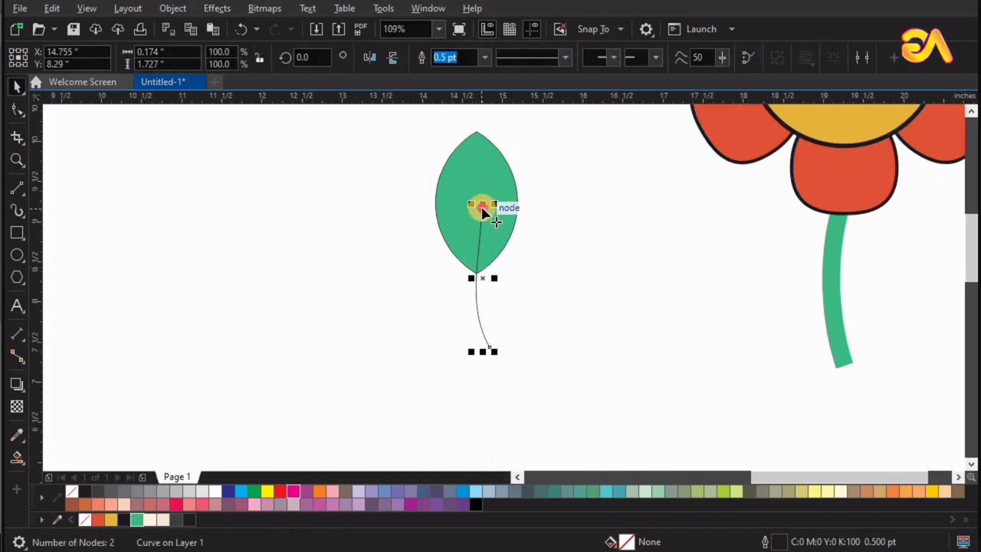
key("F10")
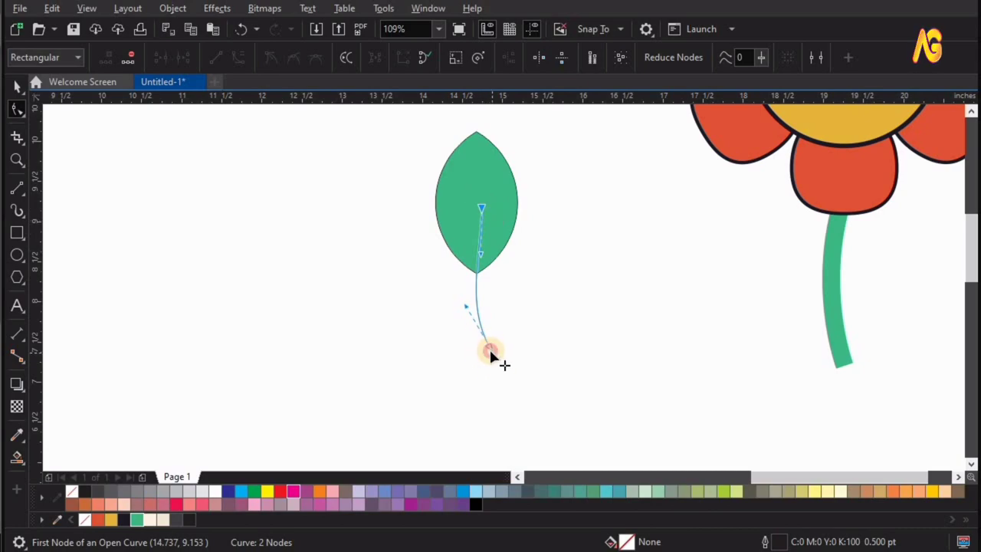
left_click(489, 347)
key("space")
left_click(477, 401)
left_click(477, 401)
- Convert the vein outline to an object and select it together with the leaf
left_click(173, 8)
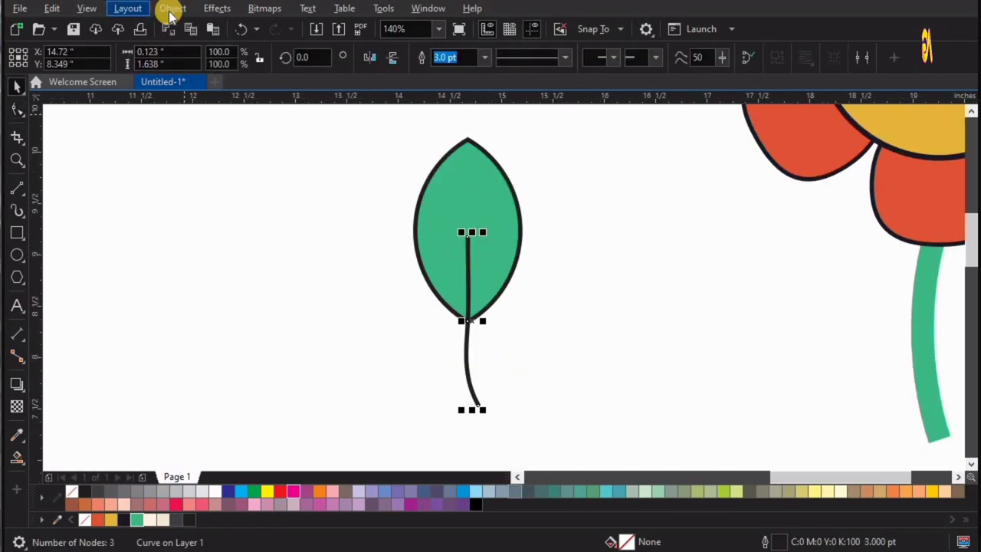
left_click(230, 432)
left_click(444, 219, "shift")
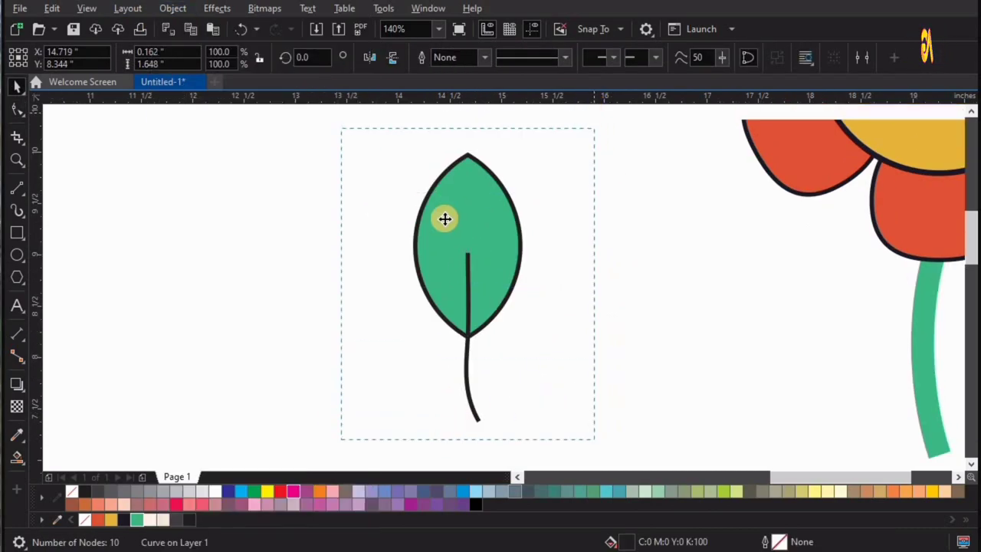
scroll(323, 353, "down", 3)
- Tilt the leaf, shrink it to about 69% and place it right of the stem
left_click_drag(365, 280, 400, 313)
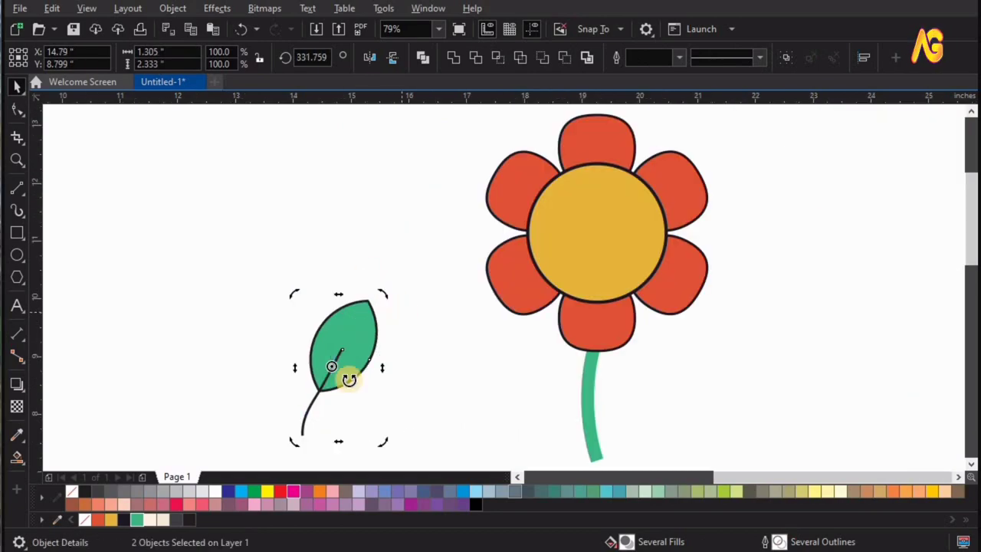
left_click(336, 368)
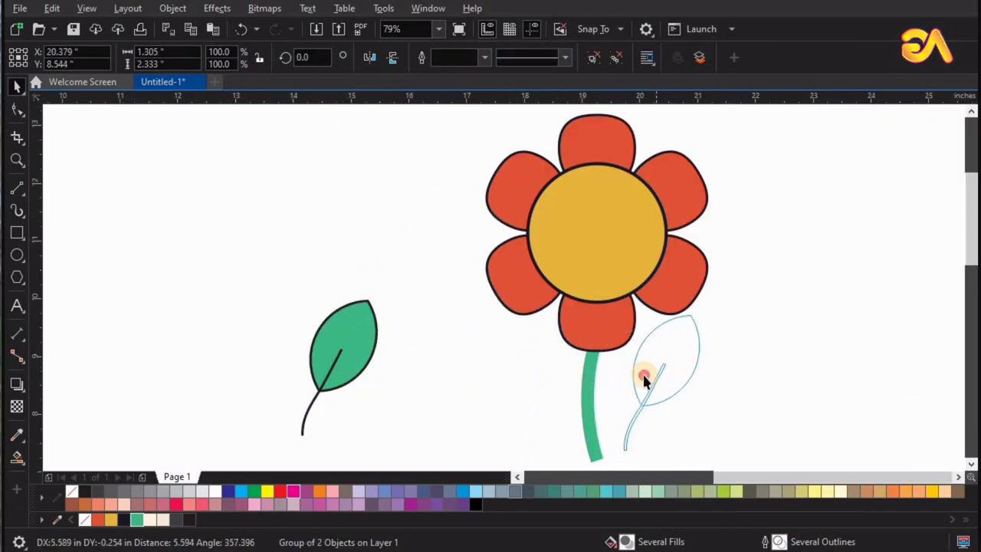
left_click_drag(336, 368, 645, 373)
left_click_drag(692, 299, 608, 381)
scroll(664, 340, "up", 2)
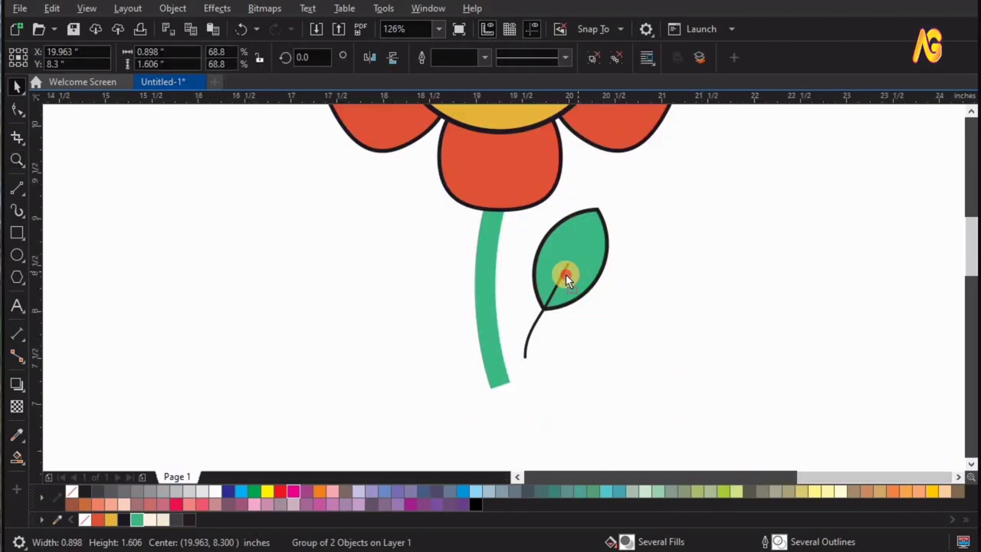
left_click_drag(601, 200, 598, 234)
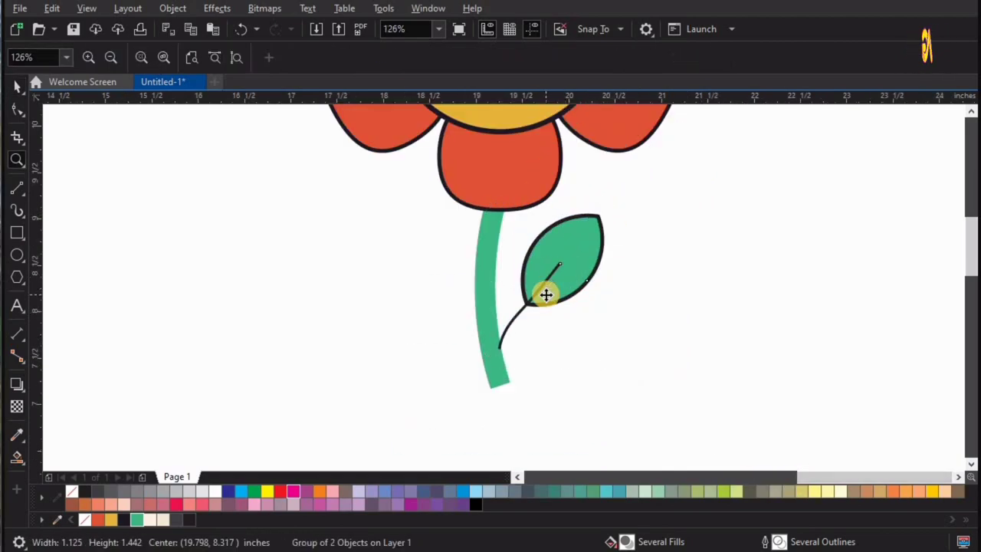
left_click(543, 291)
scroll(555, 378, "down", 2)
- Place a mirrored leaf copy left of the stem with its stalk meeting the stem
left_click_drag(577, 385, 429, 368)
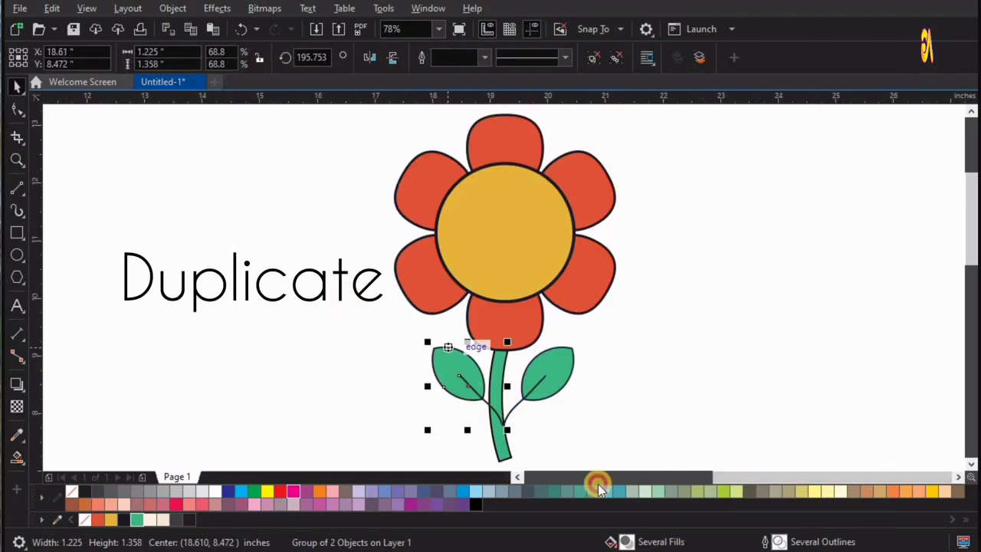
scroll(609, 368, "up", 2)
scroll(520, 351, "up", 2)
left_click_drag(520, 351, 481, 353)
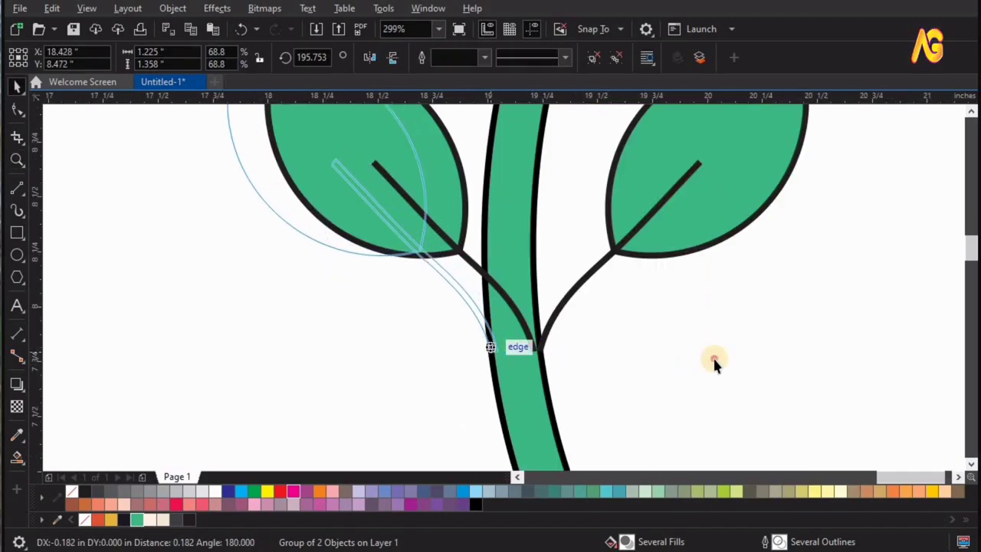
left_click(554, 322, "shift")
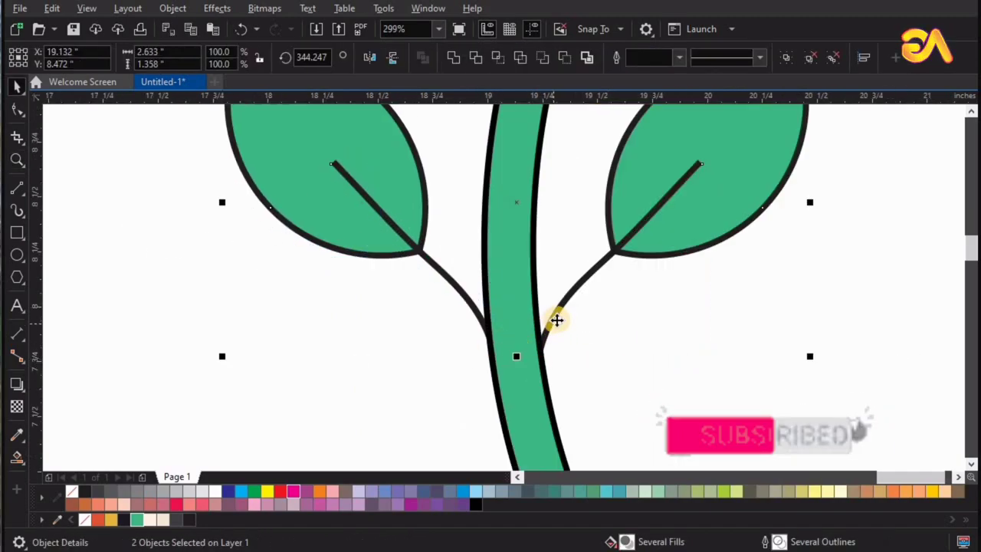
left_click(607, 387)
scroll(313, 283, "down", 4)
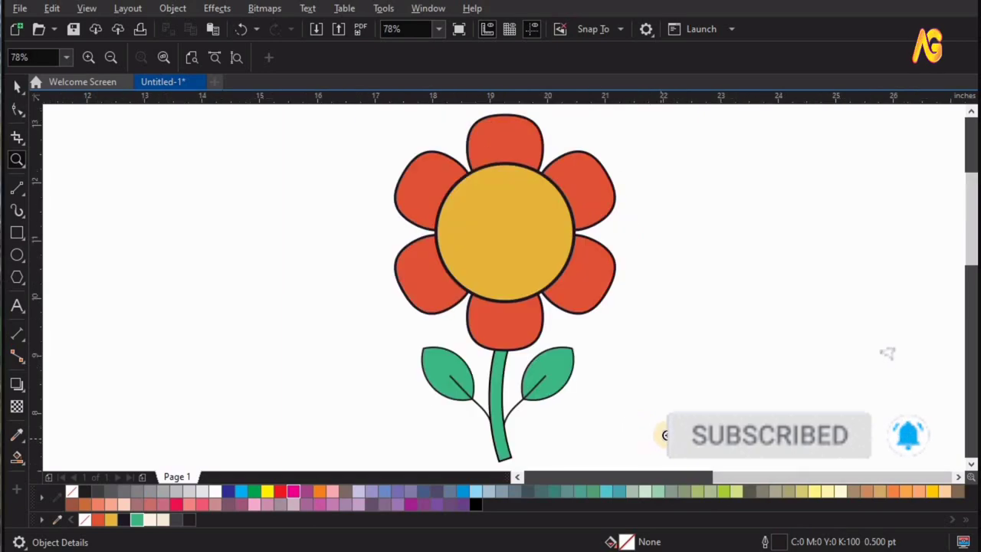
- Draw a flat ellipse under the stem's base and squash it to a lower height
key("z")
left_click_drag(286, 345, 421, 449)
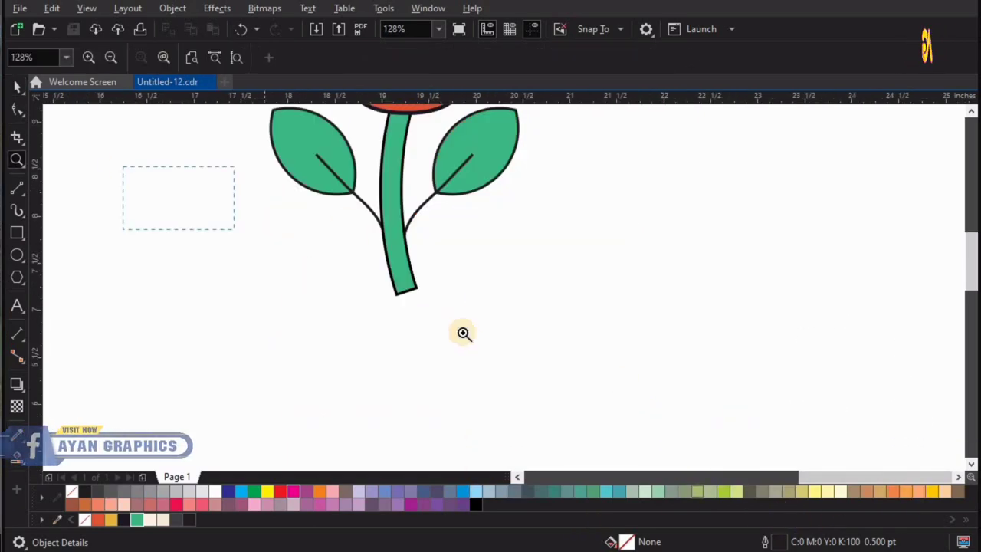
left_click(16, 257)
left_click_drag(332, 266, 609, 324)
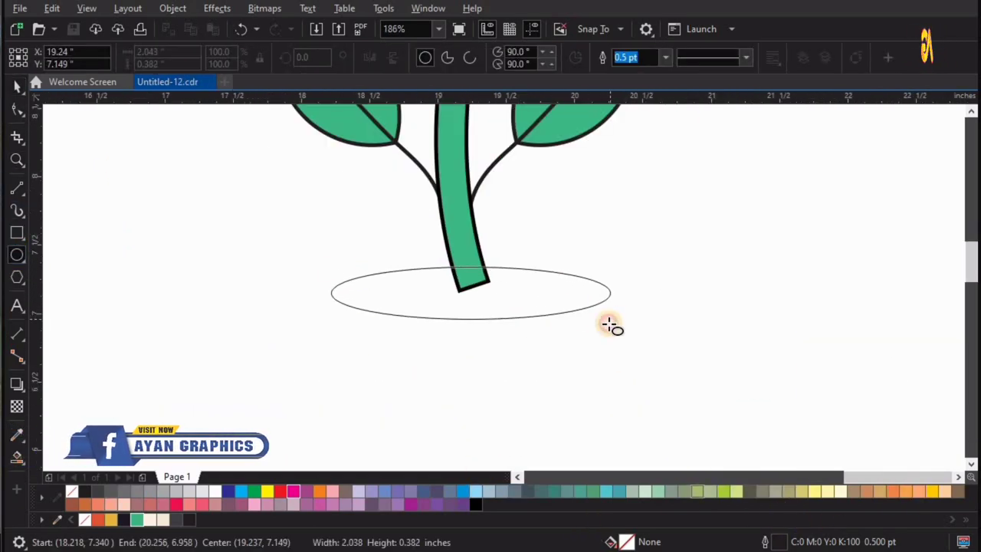
key("space")
left_click(468, 243, "shift")
left_click(504, 305)
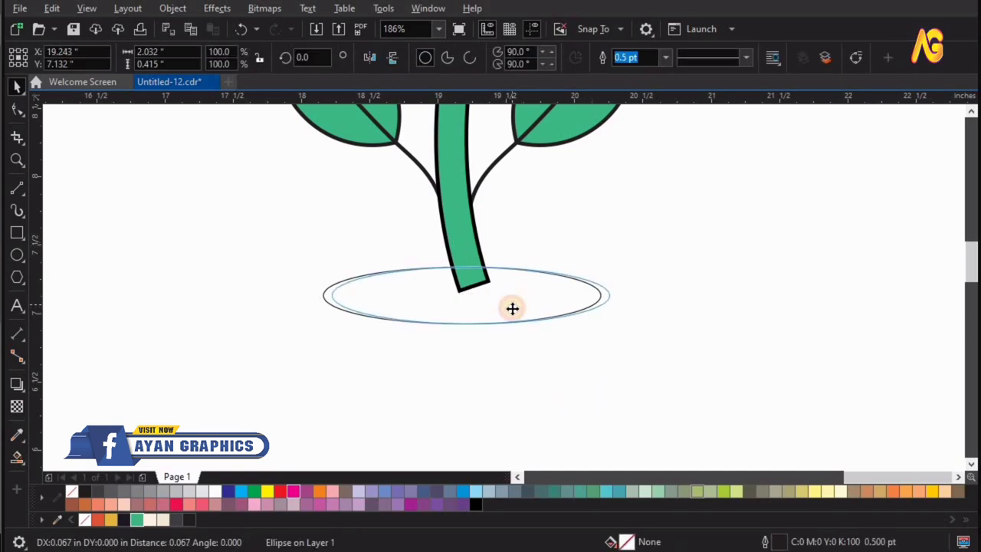
left_click(471, 266)
key("F10")
left_click_drag(472, 271, 471, 280)
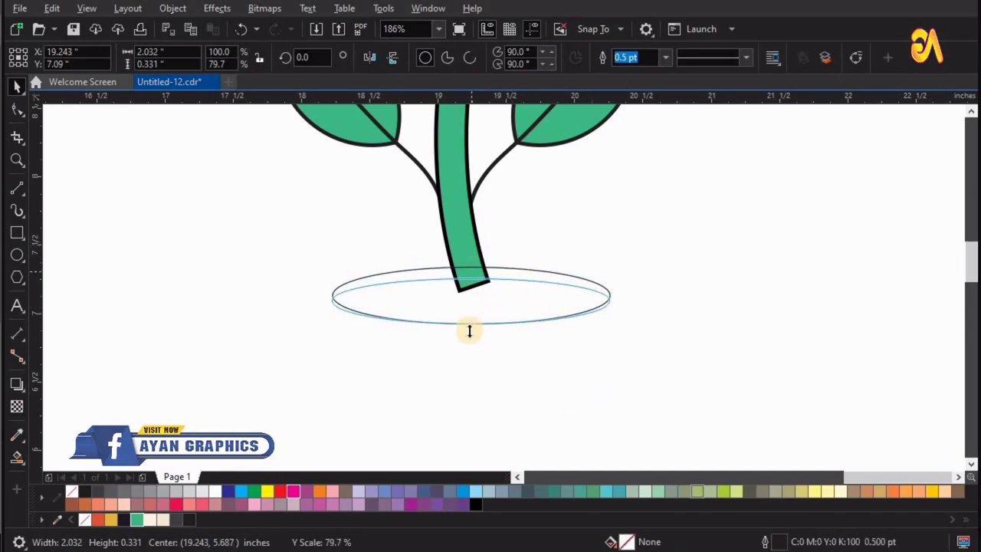
- Fill the ellipse dark and place a white-filled copy behind it
left_click(529, 292)
mouse_move(194, 514)
left_mouse_down()
mouse_move(492, 281)
mouse_move(473, 264)
left_mouse_up()
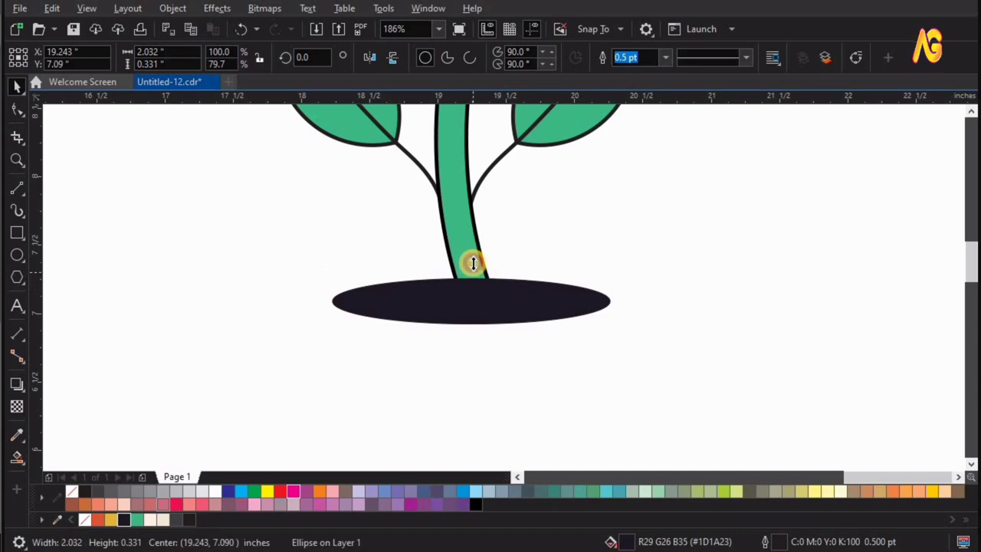
left_click(216, 490)
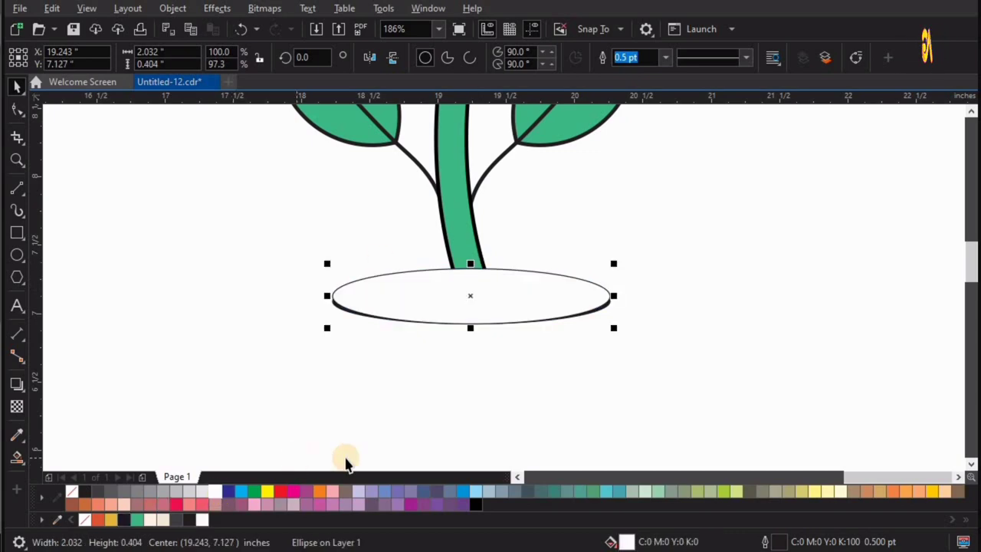
key("shift+Page_Down")
key("z")
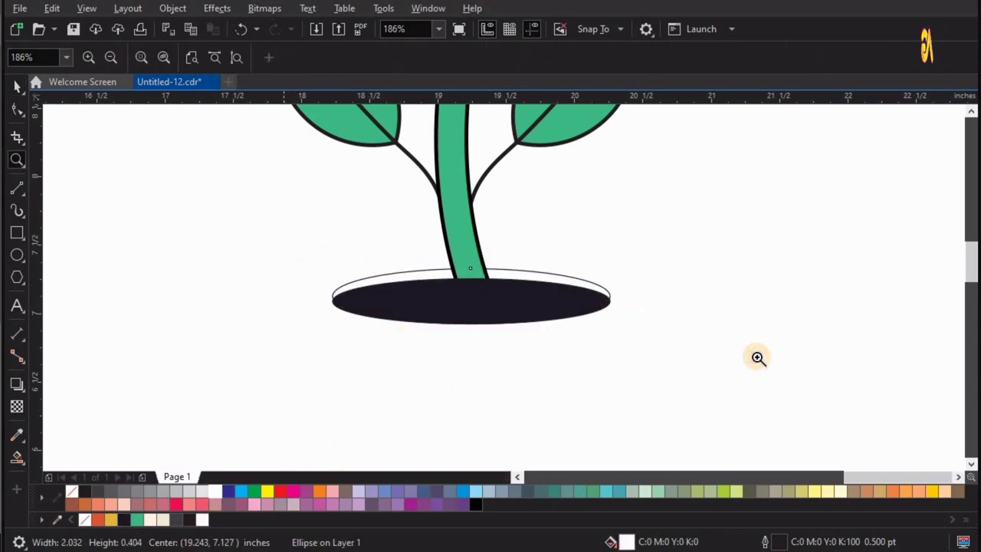
left_click(757, 353)
key("space")
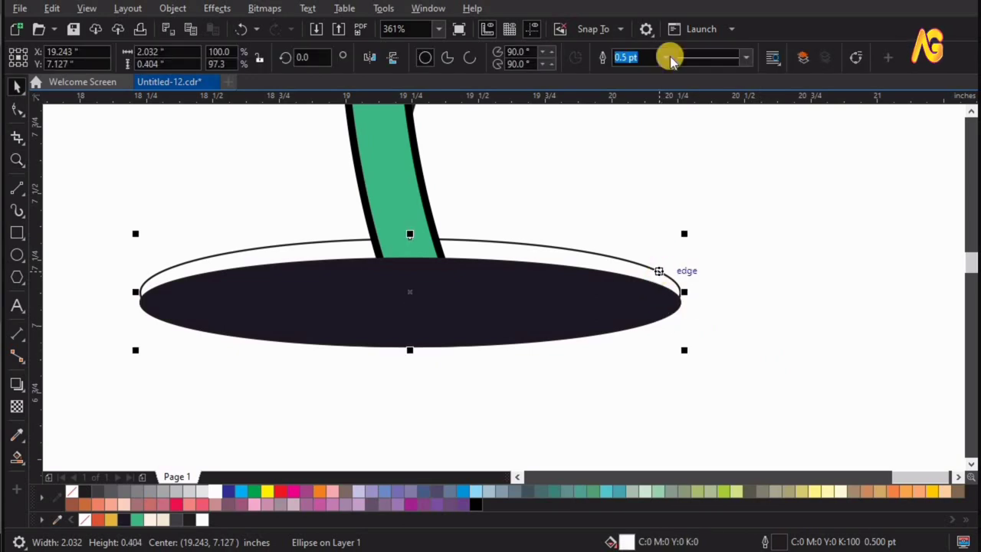
- Give the white ellipse a thinner outline than 3.0 pt
left_click(665, 57)
left_click(618, 154)
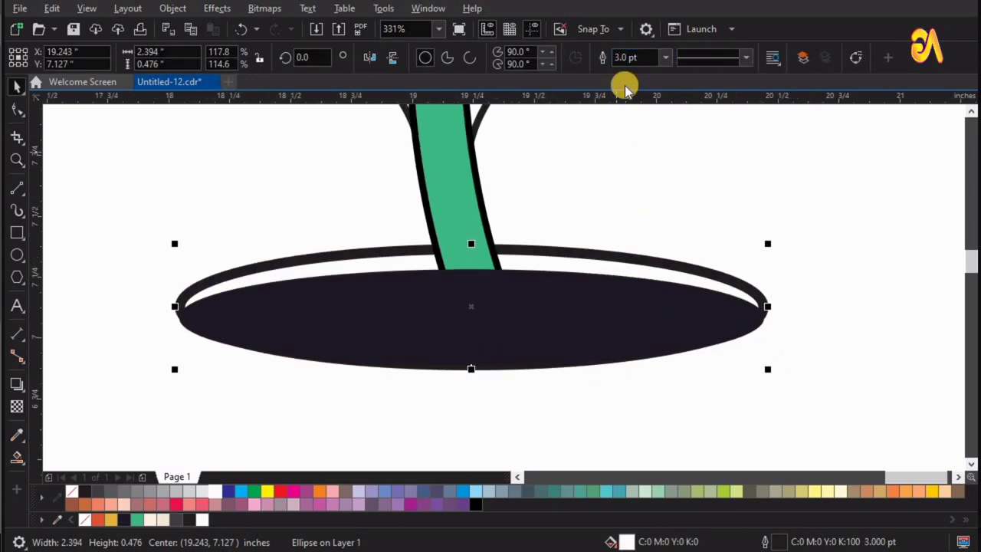
left_click(665, 58)
left_click(625, 132)
left_click(793, 302)
- PowerClip the dark hole ellipse inside the white ellipse frame
left_click(697, 319)
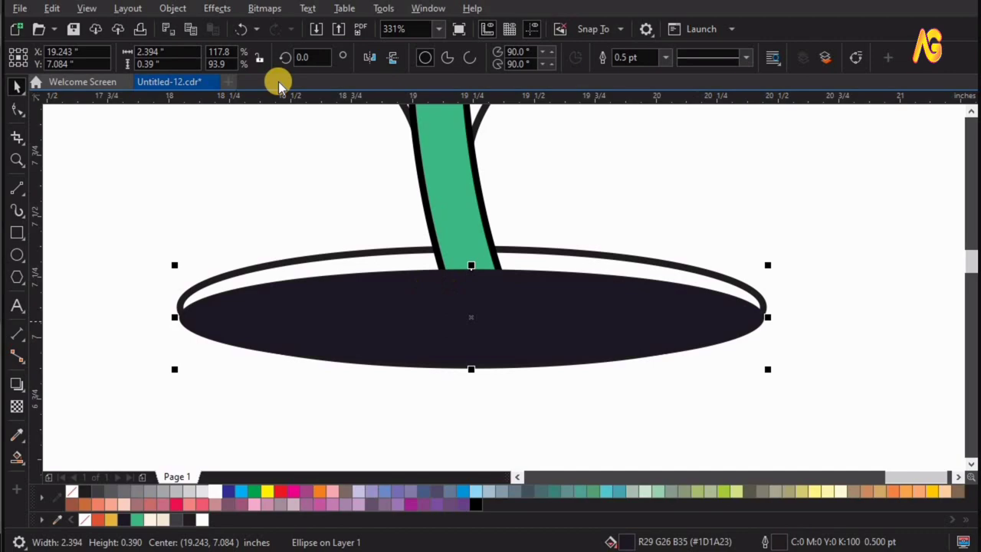
left_click(173, 8)
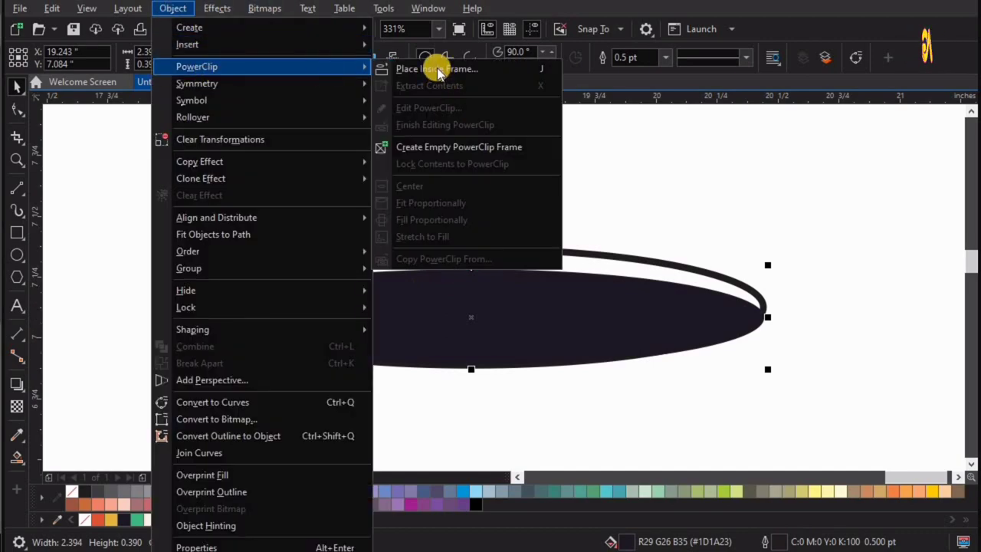
left_click(438, 68)
left_click(258, 301)
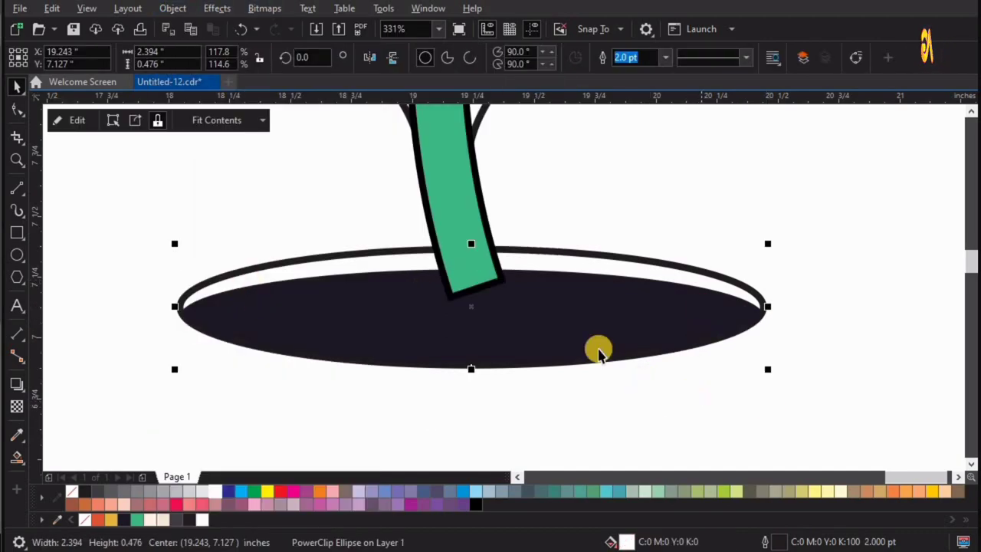
left_click(605, 397)
- Send the green stem behind the white ellipse and view the whole flower
left_click(456, 262)
key("shift+Page_Down")
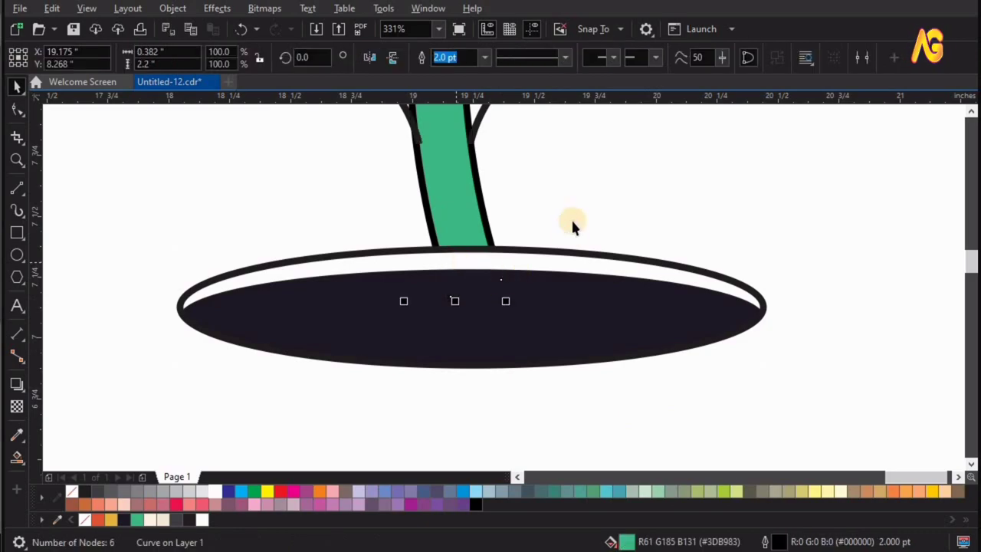
left_click(571, 219)
key("F4")
left_click(14, 183)
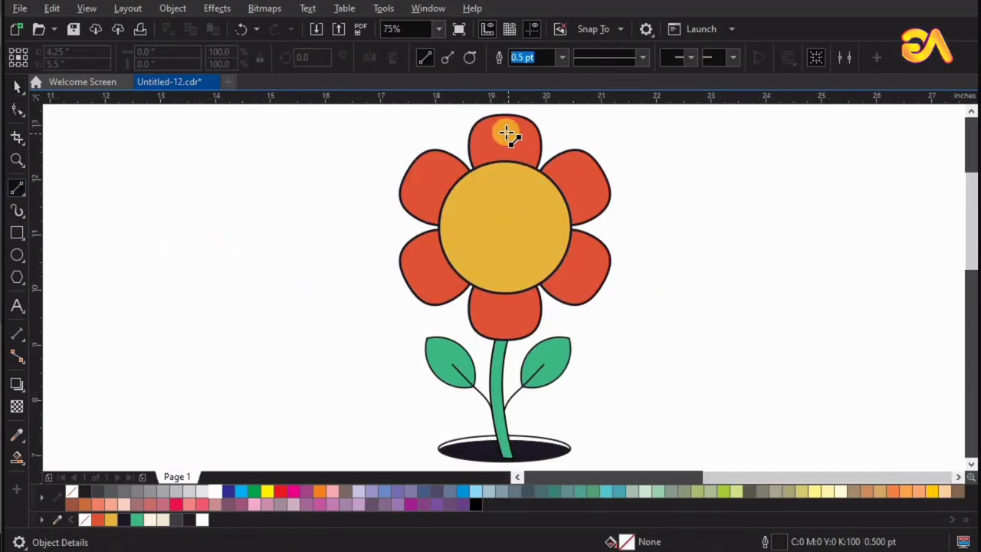
- Draw a 2.0 pt line from the top petal's tip to the yellow circle
left_click(506, 132)
left_click(505, 160)
scroll(680, 431, "up", 5)
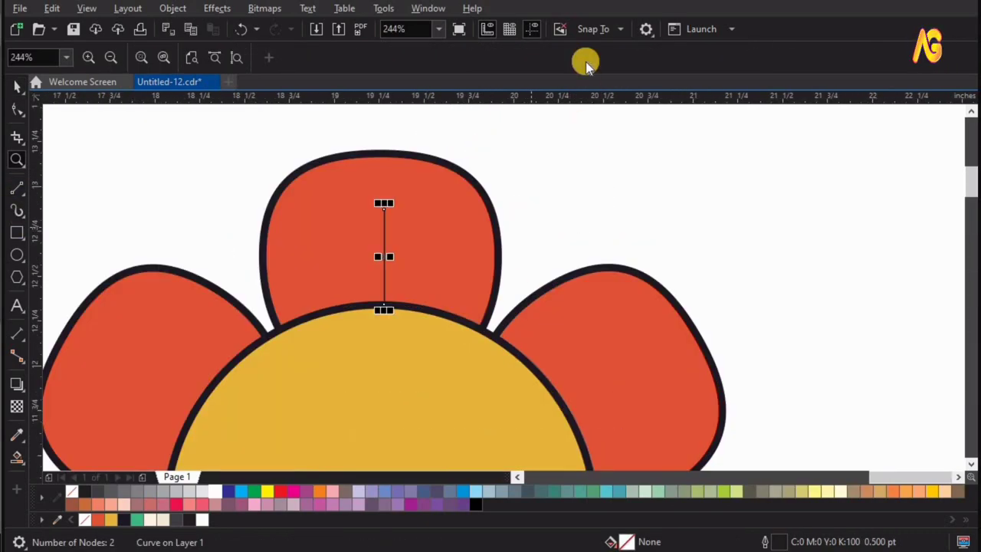
left_click(486, 57)
left_click(450, 144)
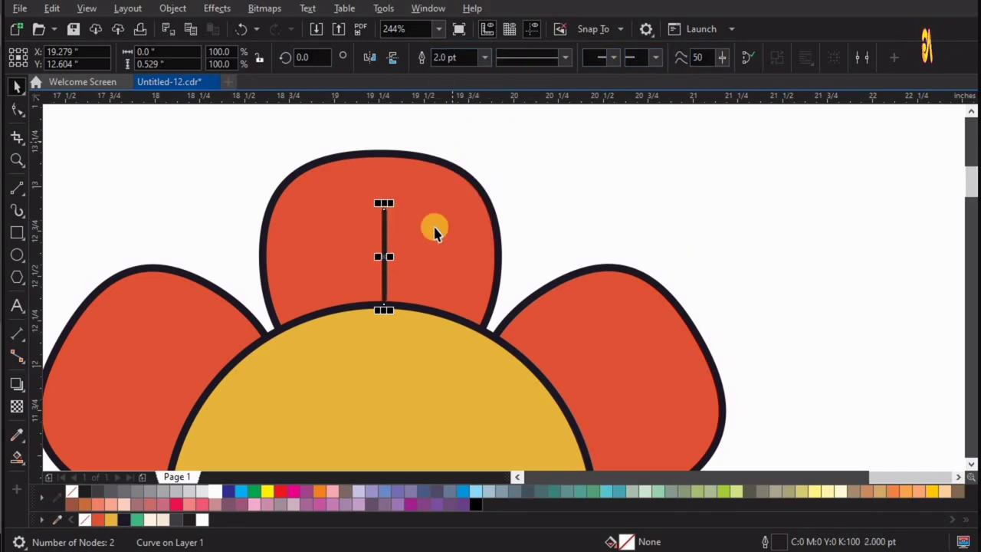
left_click(434, 228, "shift")
- Pivot the line on the circle's centre and repeat rotated copies into every petal
left_click(379, 274)
scroll(378, 299, "down", 5)
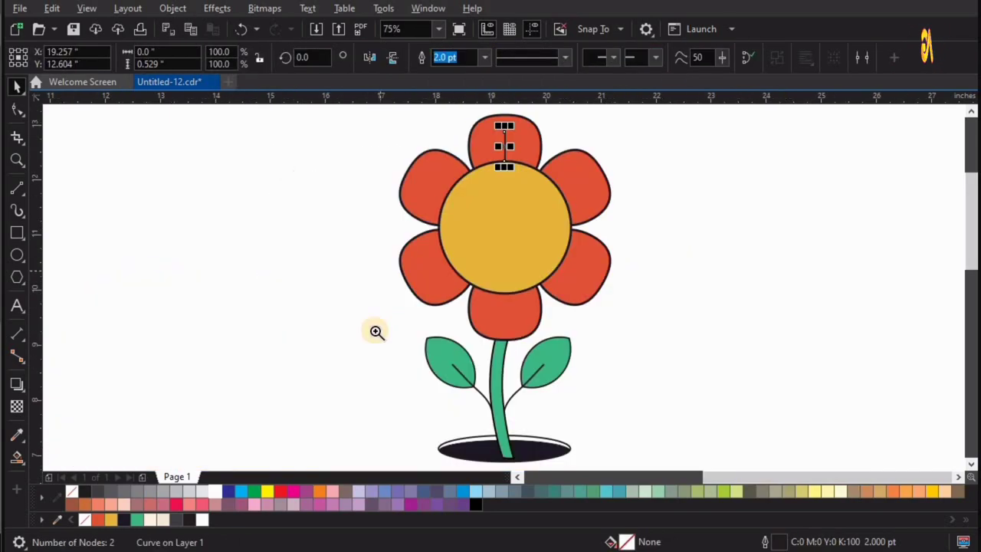
scroll(475, 249, "up", 1)
left_click(457, 253)
left_click_drag(456, 252, 455, 348)
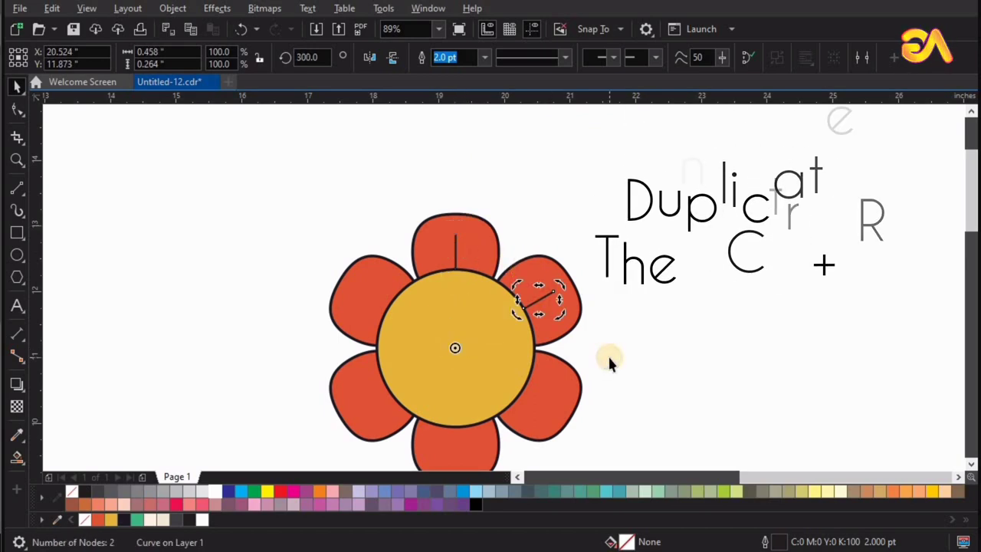
key("ctrl+r")
key("ctrl+r")
key("ctrl+r")
key("ctrl+r")
left_click(772, 273)
scroll(773, 280, "down", 1)
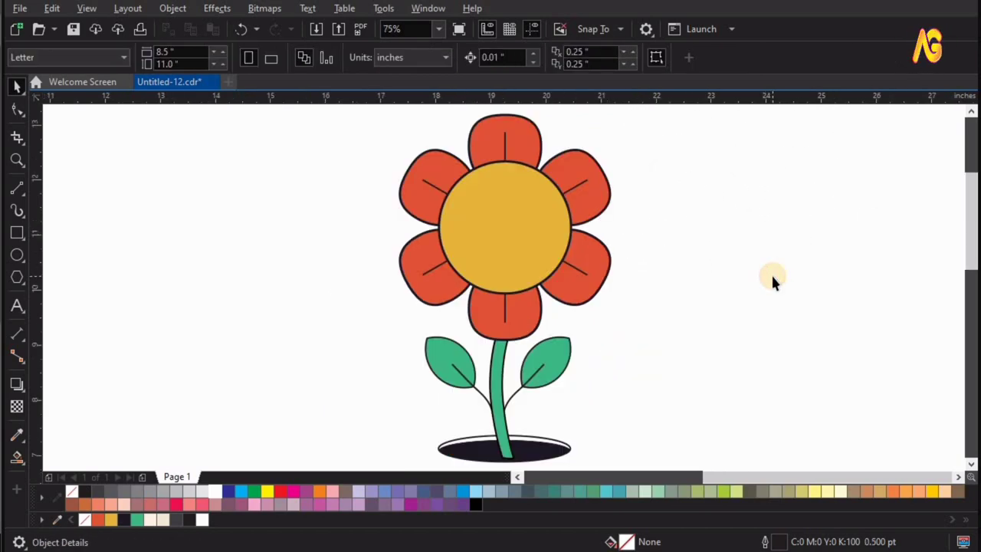
scroll(774, 386, "up", 3)
scroll(537, 307, "up", 2)
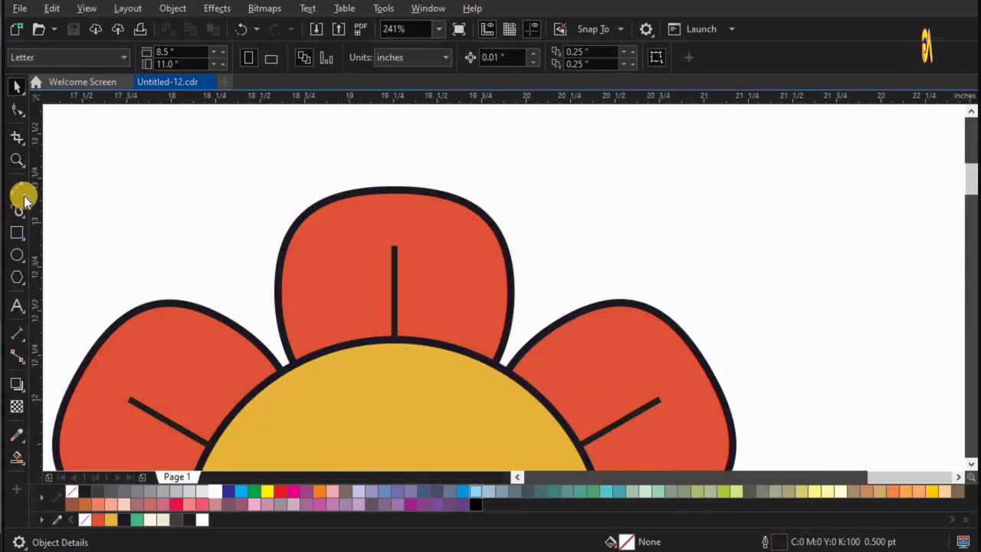
- Draw a straight pen line across the top petal and bend it upward into an arc
left_click(24, 195)
left_click(85, 239)
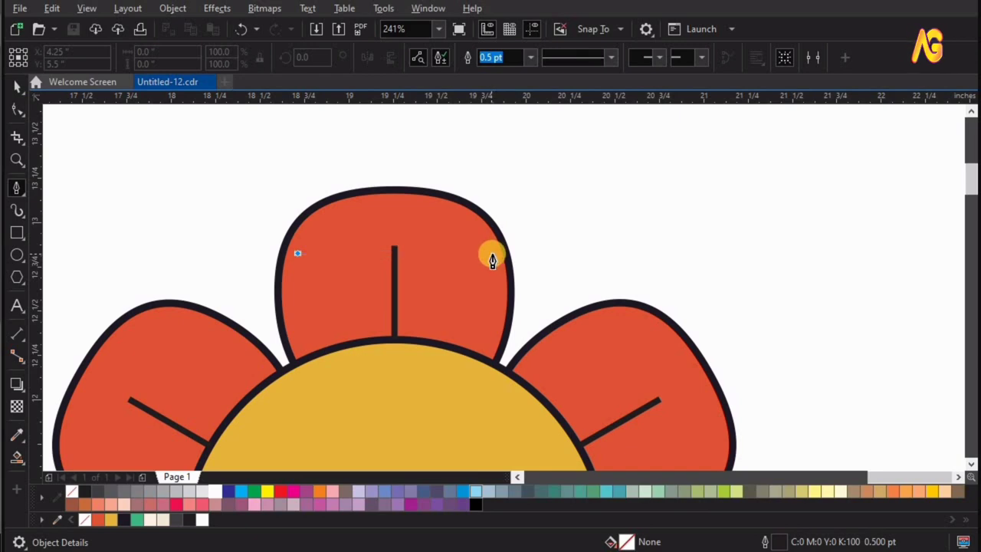
left_click(494, 255)
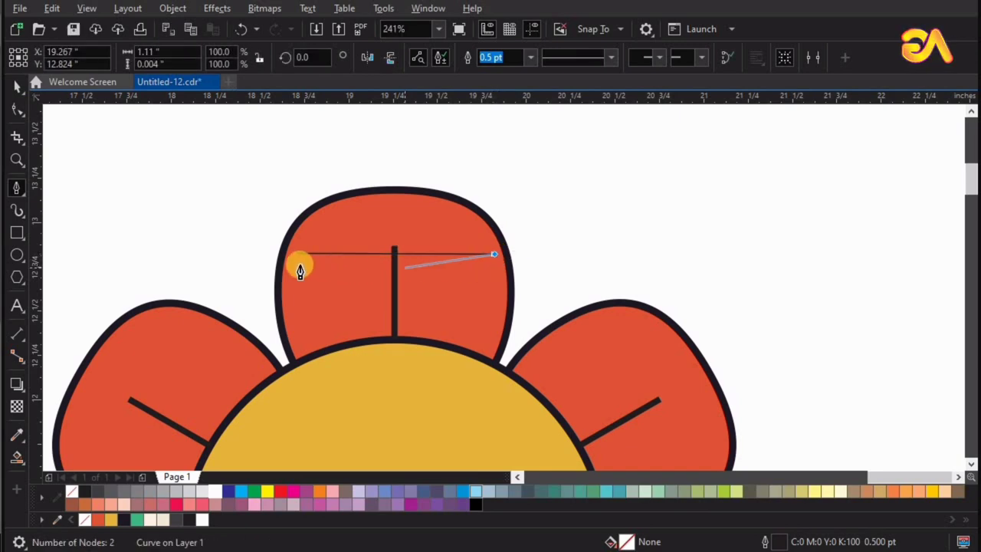
key("space")
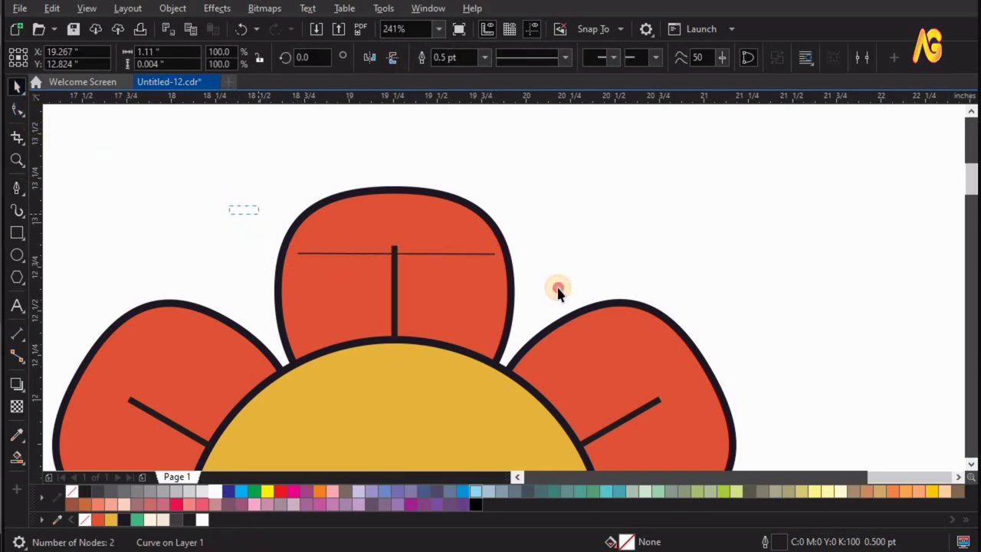
left_click_drag(208, 220, 559, 290)
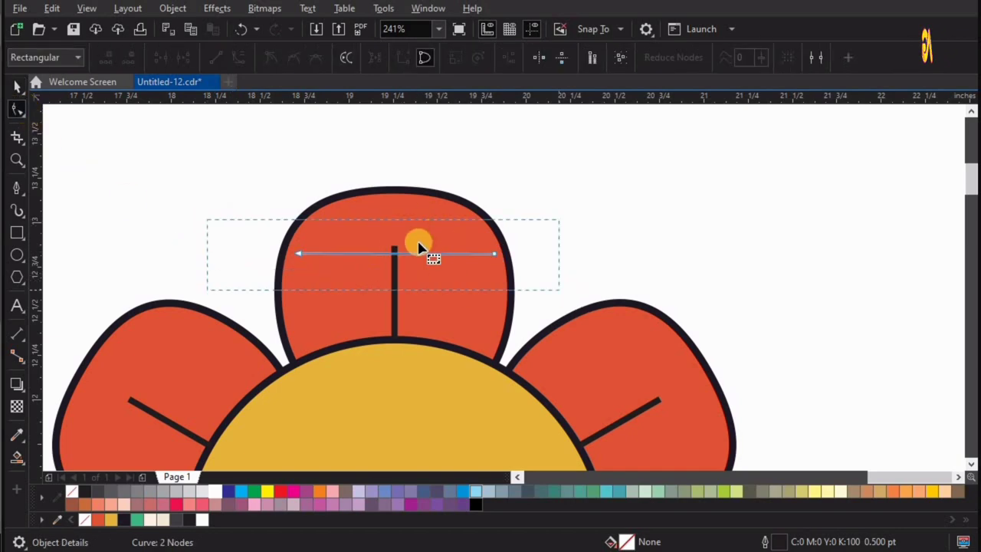
mouse_move(373, 254)
left_mouse_down()
mouse_move(431, 204)
mouse_move(368, 217)
mouse_move(427, 245)
mouse_move(404, 260)
mouse_move(364, 235)
mouse_move(417, 256)
mouse_move(427, 225)
mouse_move(368, 238)
mouse_move(361, 230)
mouse_move(306, 263)
left_mouse_up()
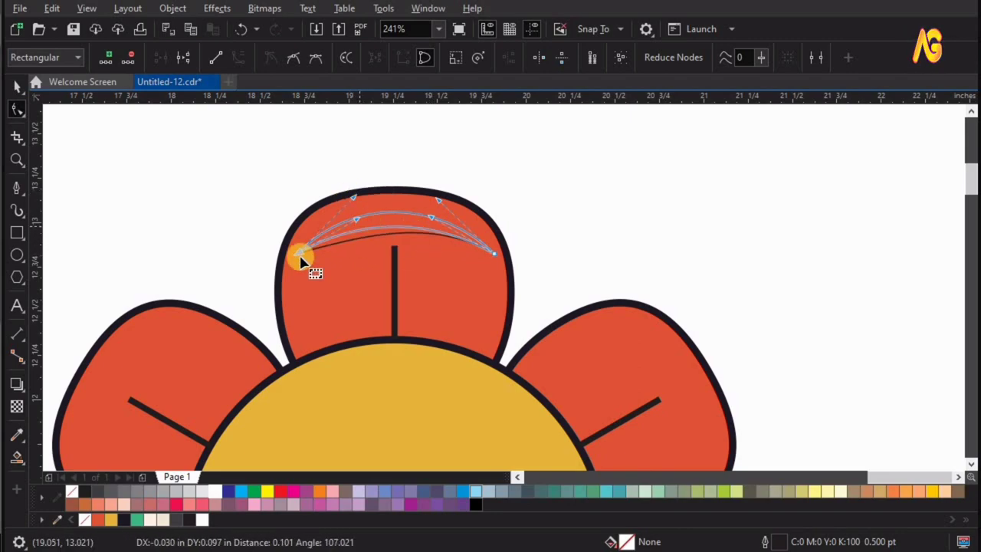
- Reshape the arc's nodes and curves into a thin crescent along the petal's top
key("z")
left_click_drag(202, 123, 692, 299)
left_click(596, 416)
key("F10")
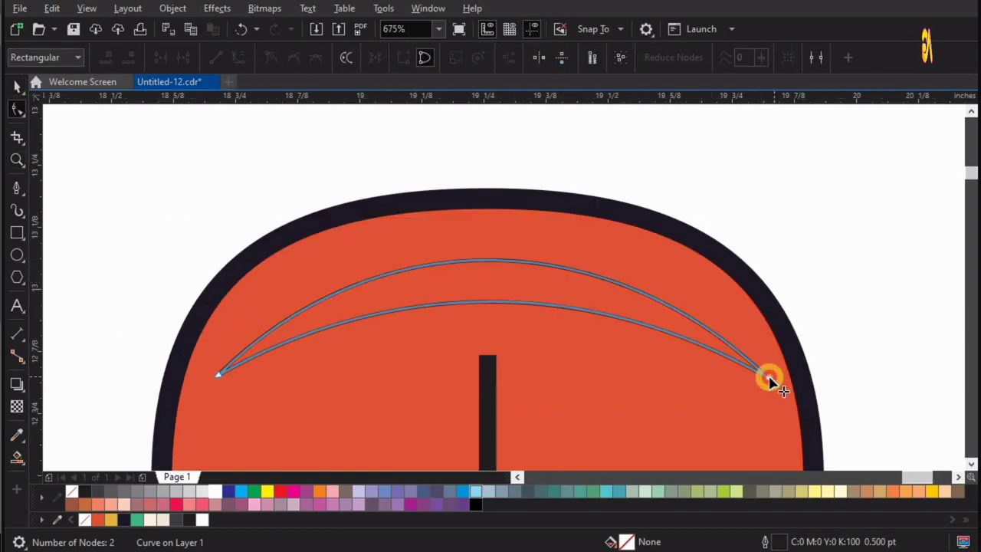
left_click_drag(769, 376, 769, 377)
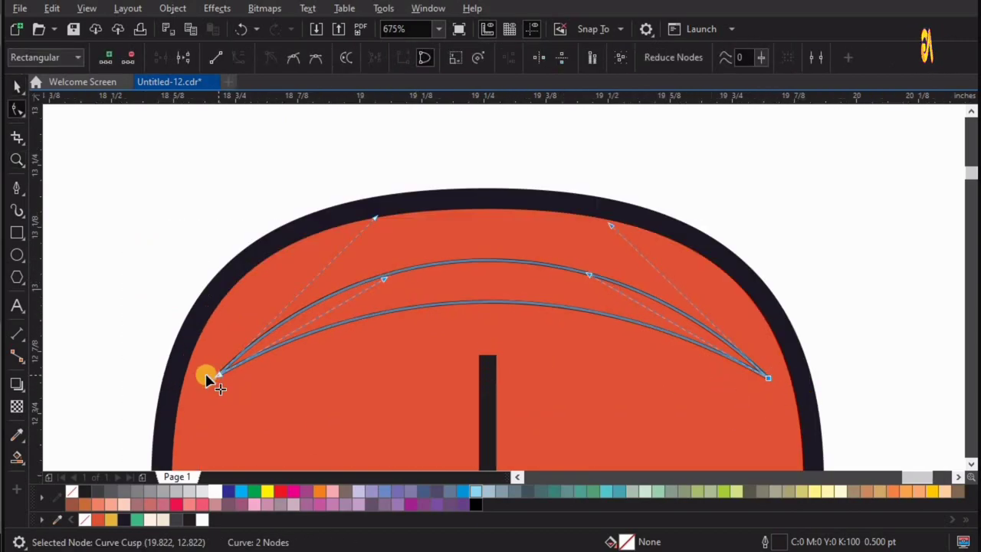
left_click_drag(207, 378, 214, 375)
left_click_drag(374, 220, 345, 206)
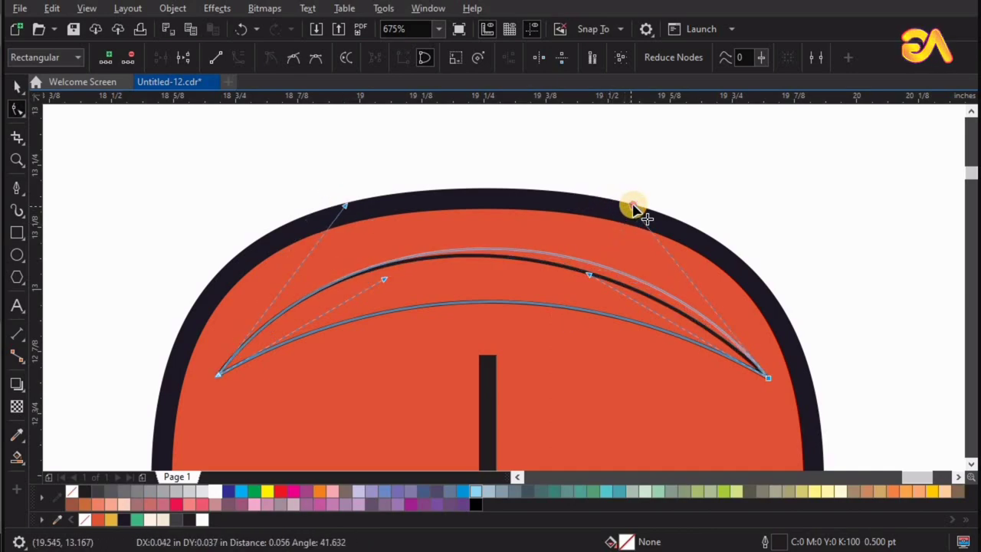
mouse_move(624, 214)
left_mouse_down()
mouse_move(596, 252)
mouse_move(612, 222)
left_mouse_up()
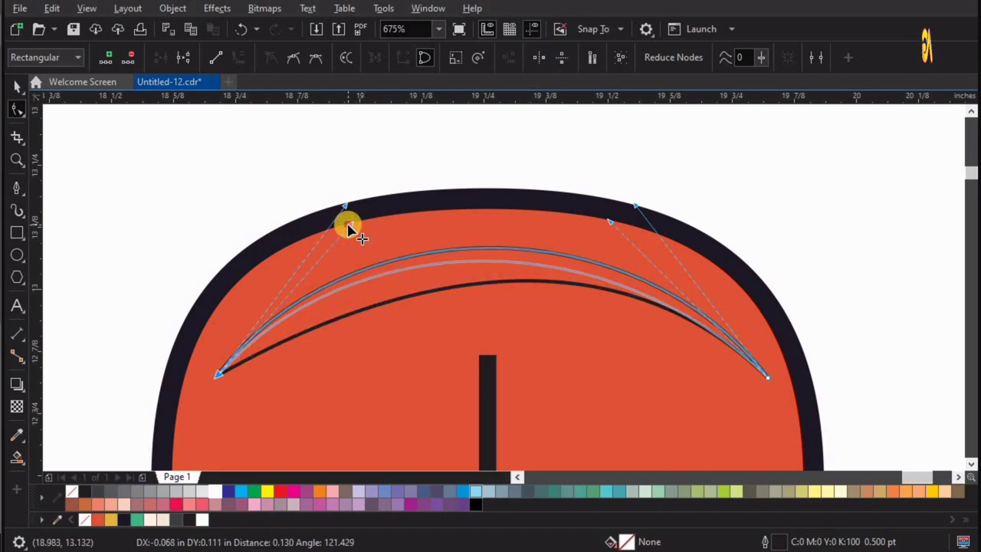
left_click_drag(349, 230, 350, 250)
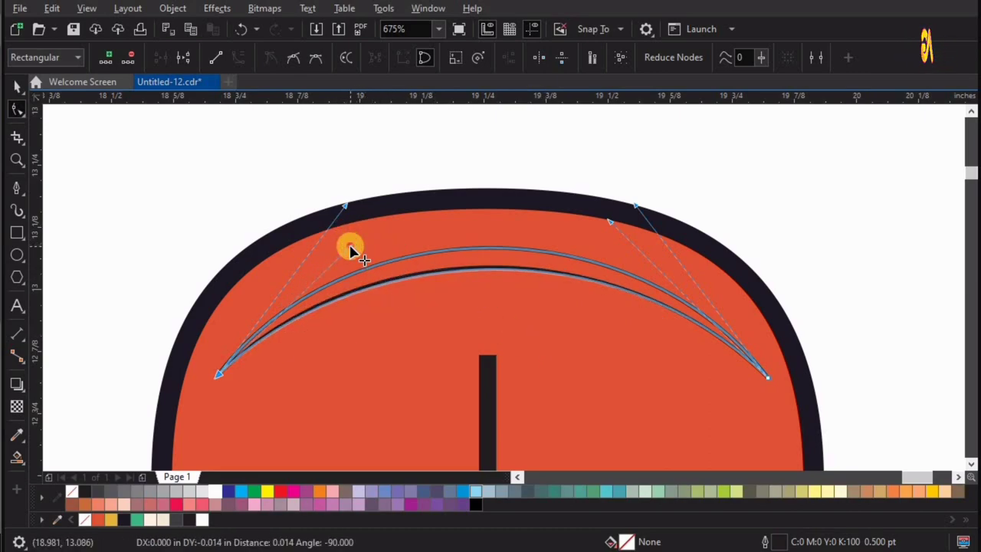
left_click_drag(679, 282, 678, 281)
- Fill the crescent white and remove its black outline
key("space")
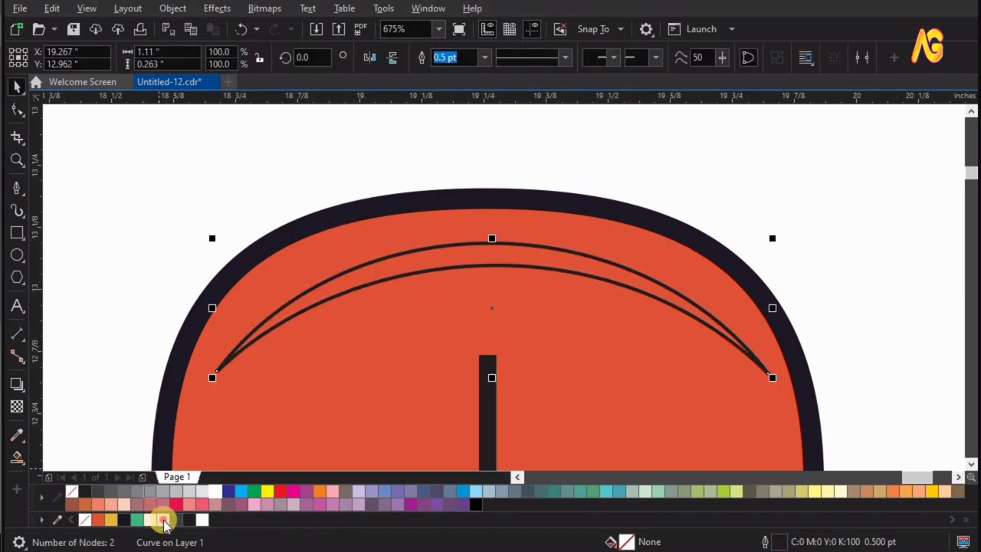
left_click(207, 490)
right_click(72, 492)
left_click(826, 160)
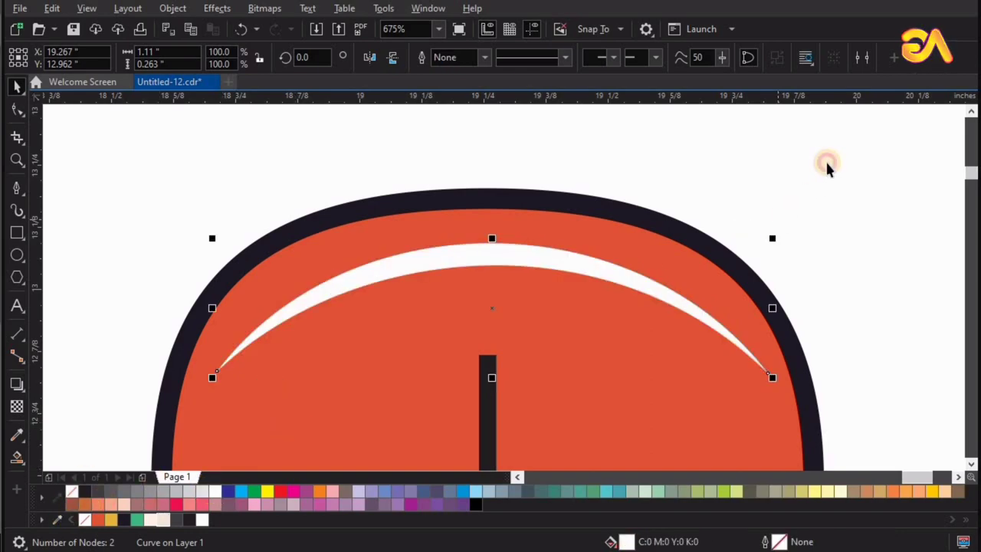
key("F4")
left_click(502, 128)
- Repeat the highlight around the circle centre onto every petal and copy one to the right leaf
left_click(502, 128)
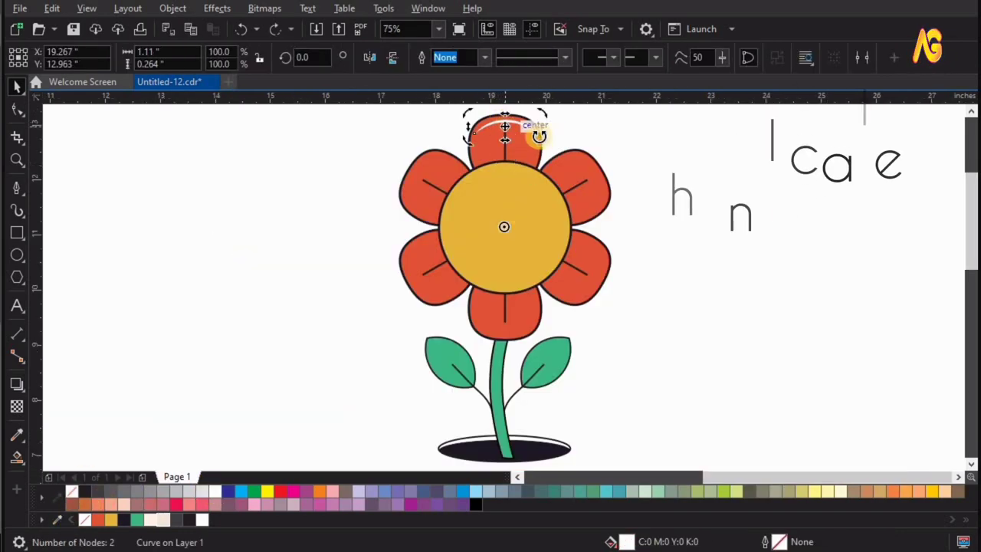
left_click_drag(532, 129, 630, 221)
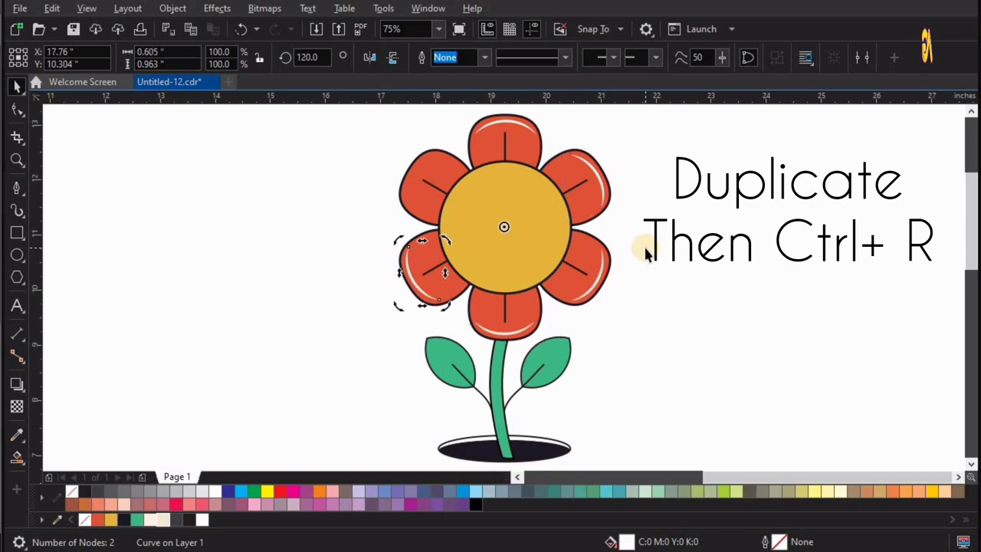
left_click(652, 299)
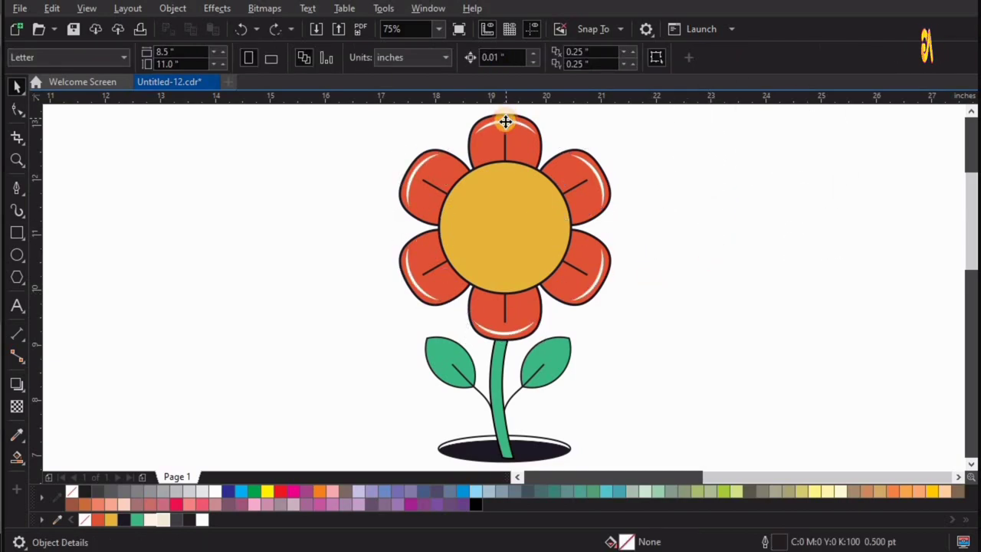
left_click_drag(506, 122, 542, 339)
scroll(736, 444, "up", 2)
scroll(331, 273, "up", 2)
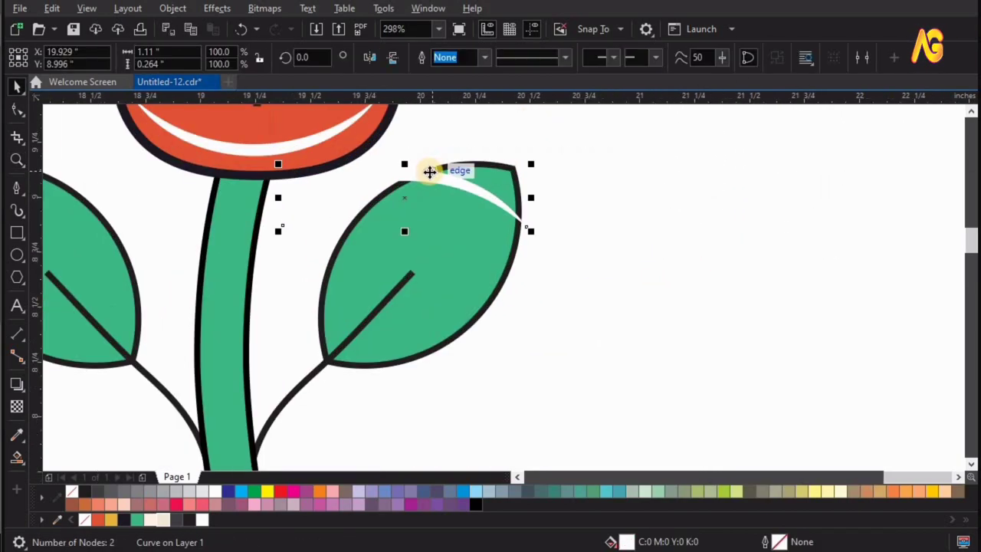
- Narrow, tilt and fit the copied highlight inside the leaf's upper edge
mouse_move(276, 197)
left_mouse_down()
mouse_move(308, 200)
mouse_move(290, 201)
left_mouse_up()
left_click(438, 184)
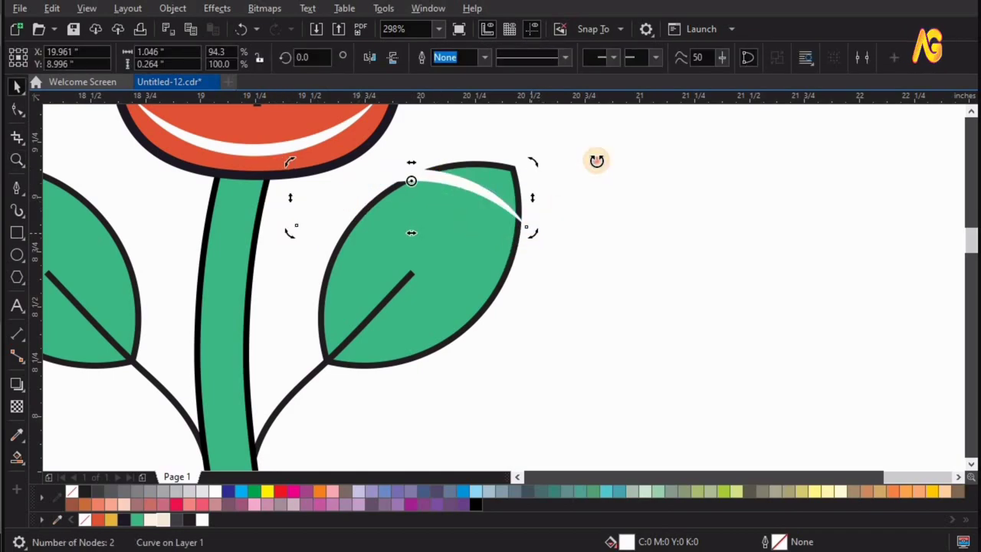
left_click_drag(597, 160, 427, 186)
mouse_move(390, 224)
left_mouse_down()
mouse_move(321, 320)
mouse_move(335, 329)
left_mouse_up()
left_click(421, 219)
left_click_drag(383, 214, 397, 230)
left_click(666, 226)
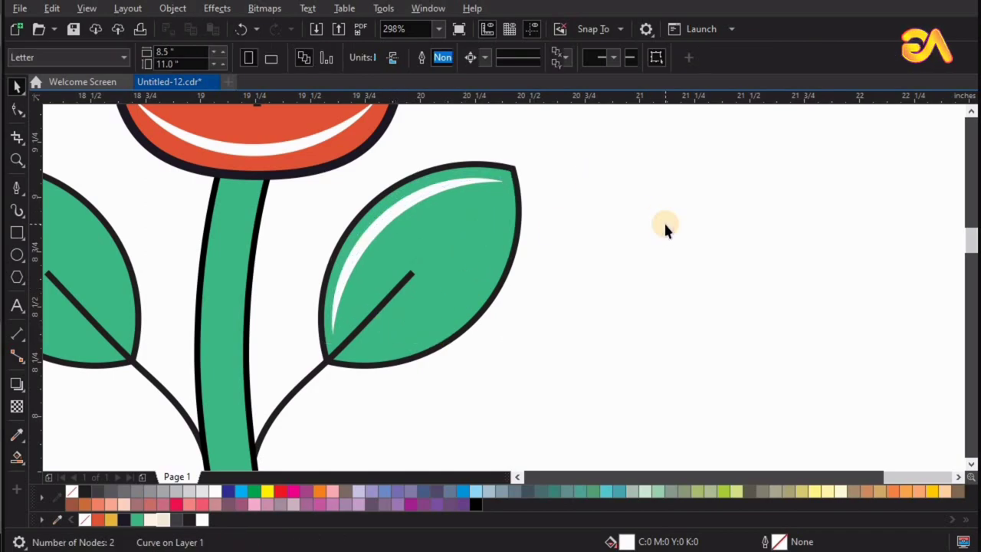
key("F4")
- Move the highlight onto the left leaf and nudge it slightly right into place
key("z")
left_click(688, 316)
key("space")
scroll(689, 317, "down", 2)
left_click(528, 258)
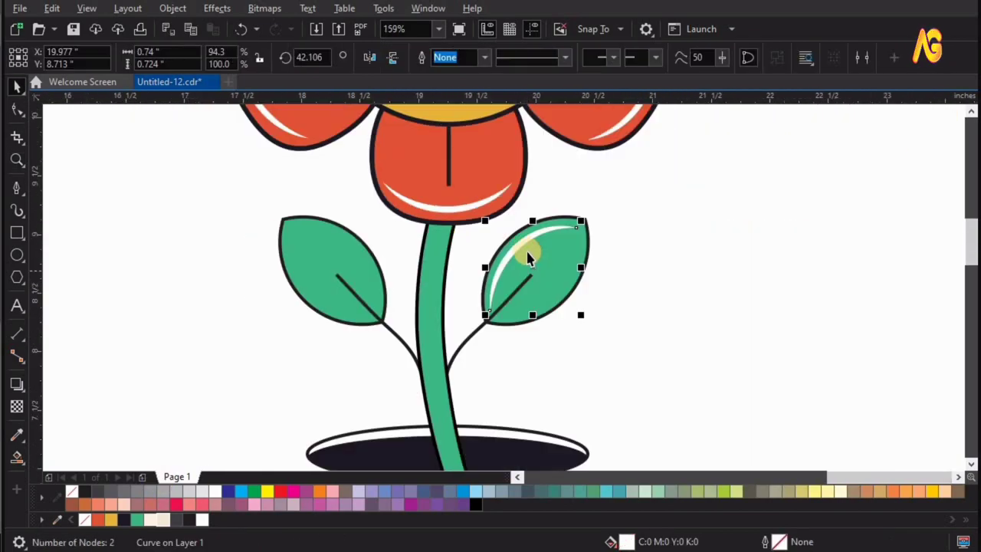
left_click_drag(581, 268, 357, 265)
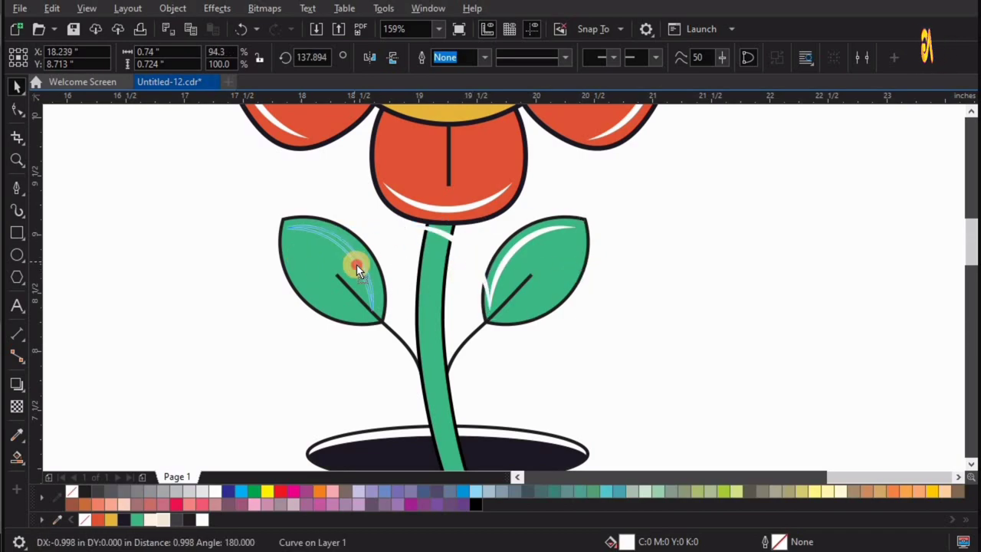
scroll(453, 338, "up", 2)
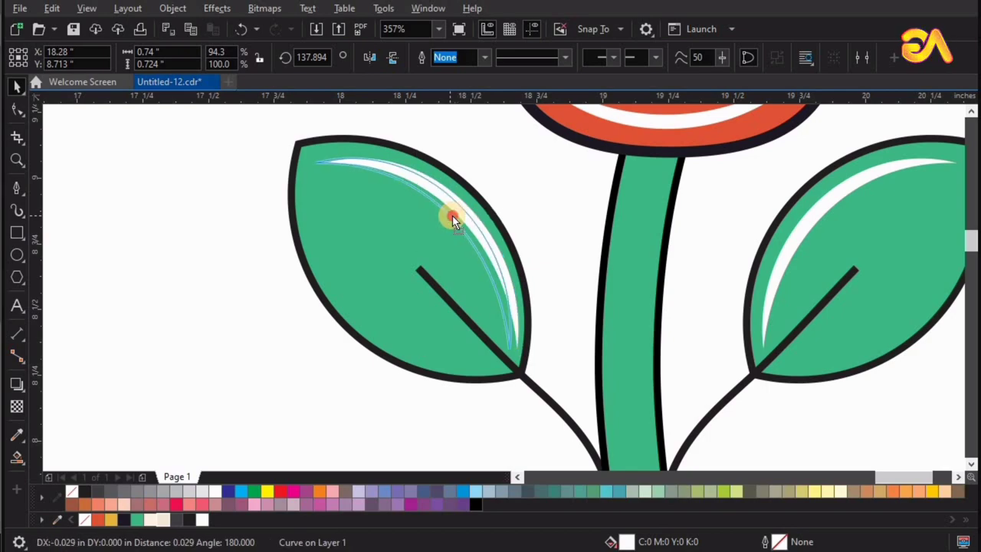
left_click_drag(457, 215, 467, 216)
left_click(568, 233)
key("F4")
- Draw a small rectangle on the yellow centre with a corner radius of 5
key("F2")
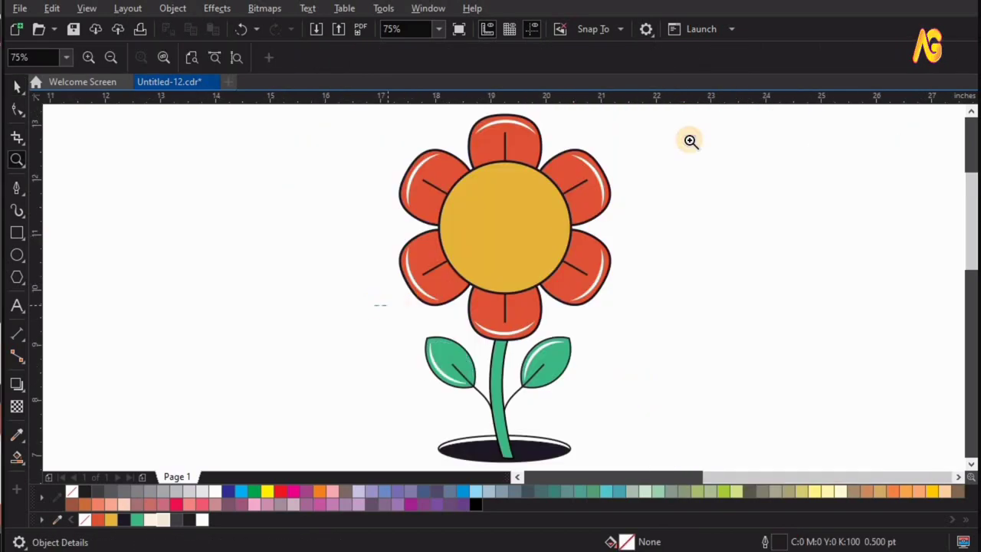
left_click_drag(690, 140, 338, 299)
left_click(17, 233)
mouse_move(342, 231)
left_mouse_down()
mouse_move(370, 309)
mouse_move(389, 330)
left_mouse_up()
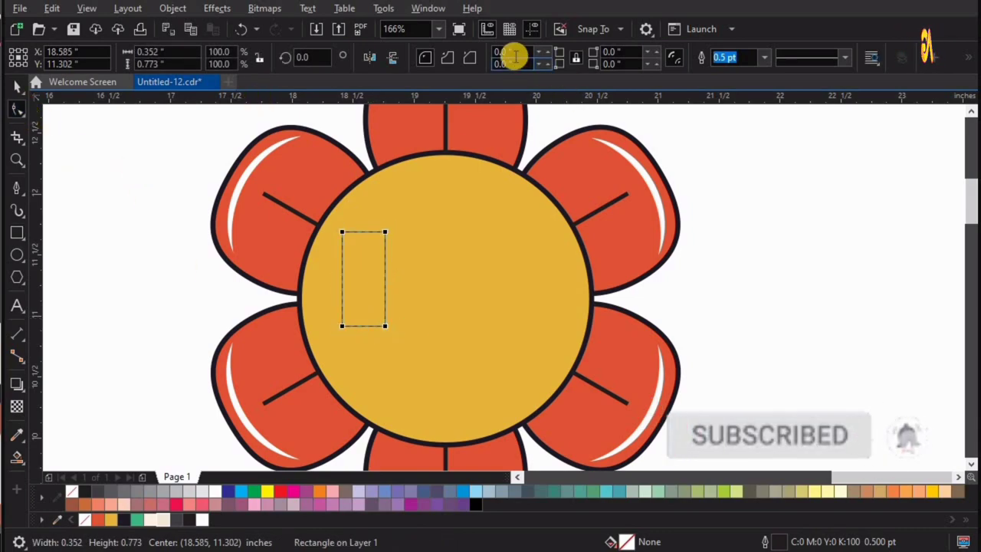
type("5")
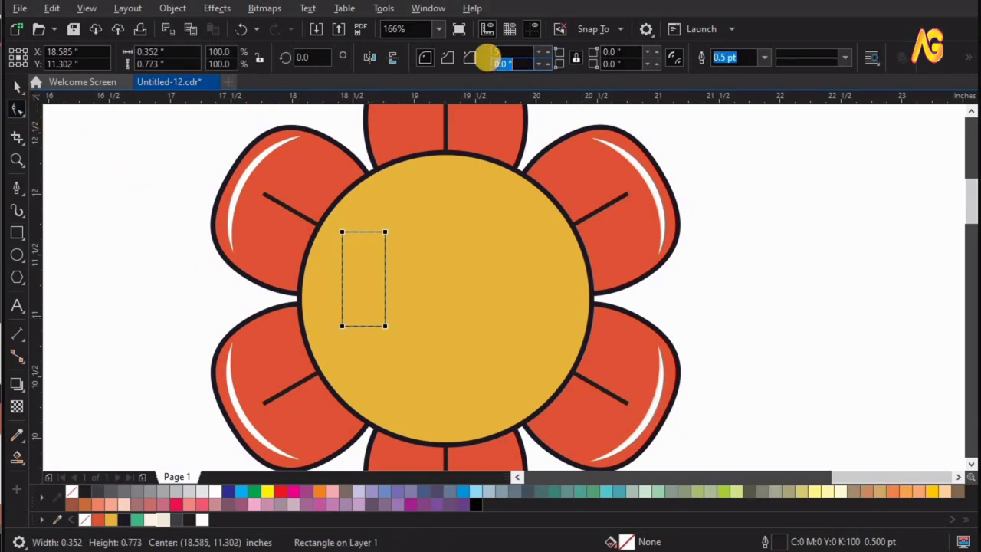
key("Return")
- Undo the all-corner rounding and round only the top corners with radius 5
key("ctrl+z")
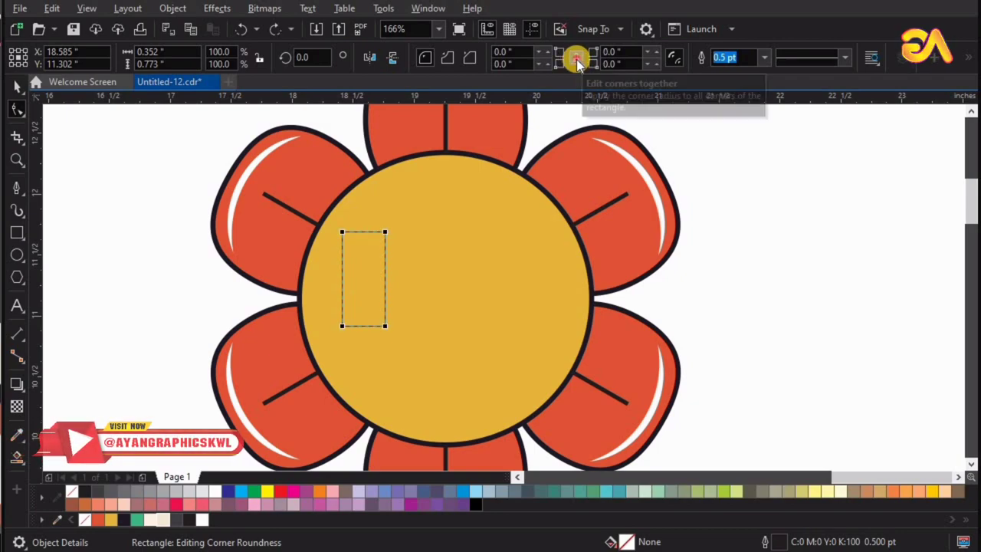
type("5")
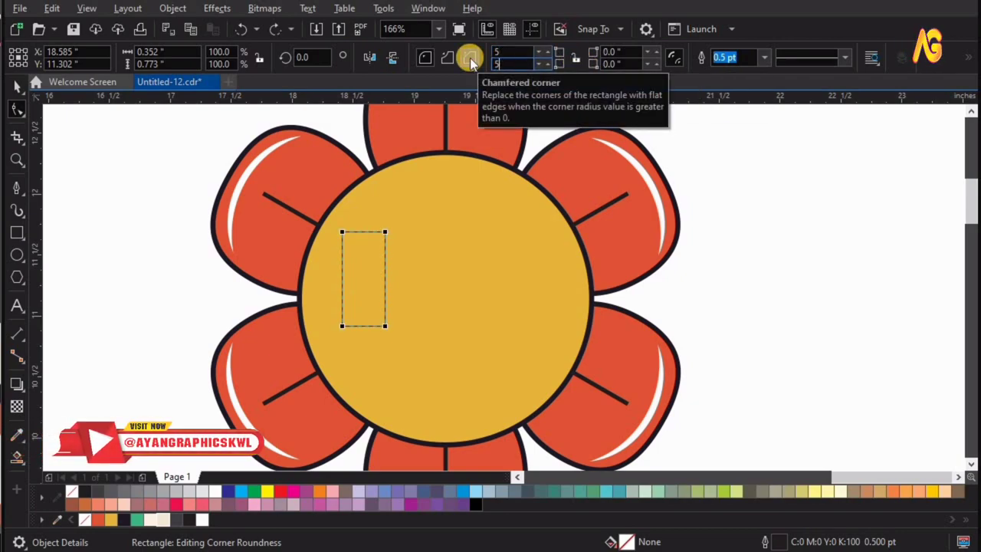
key("ctrl+z")
left_click(623, 51)
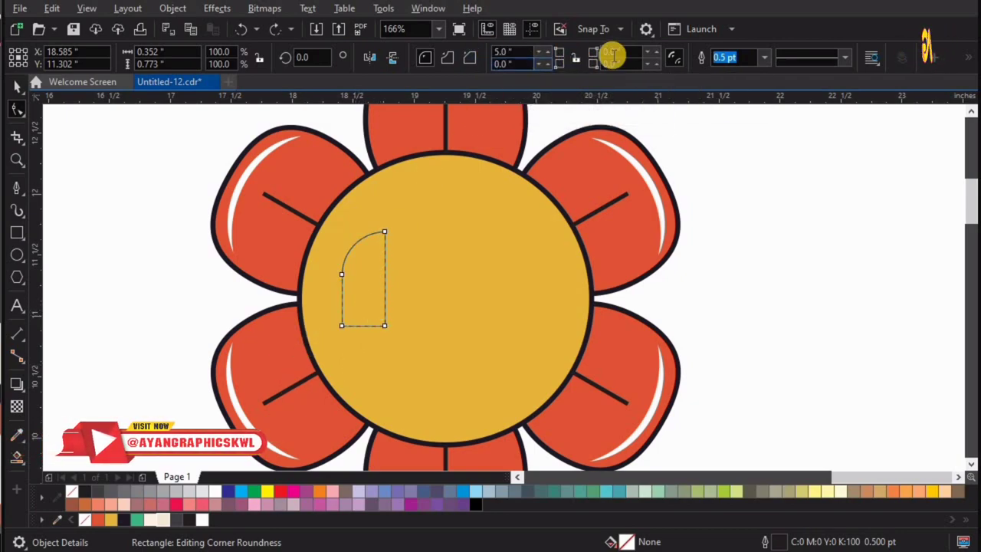
type("5")
key("Tab")
key("Return")
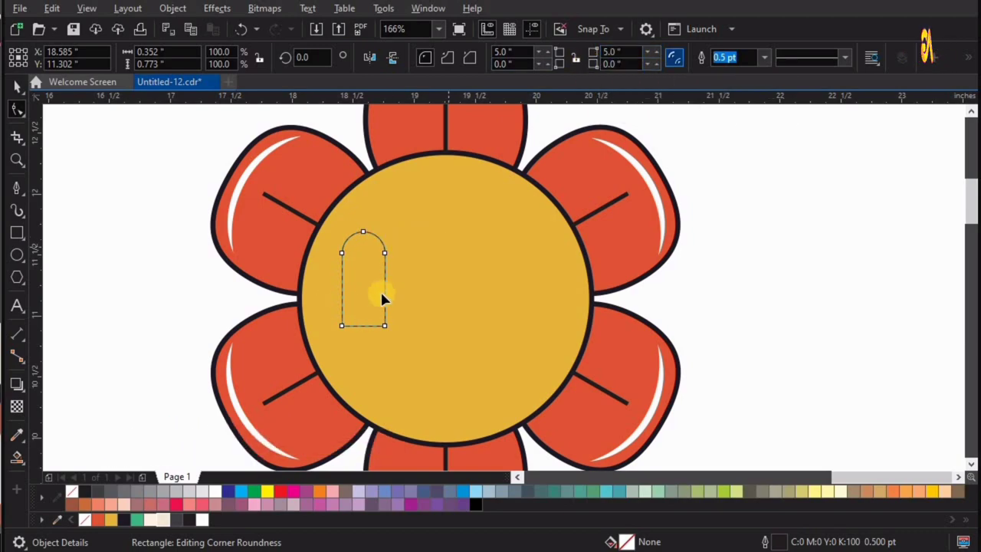
left_click(433, 242)
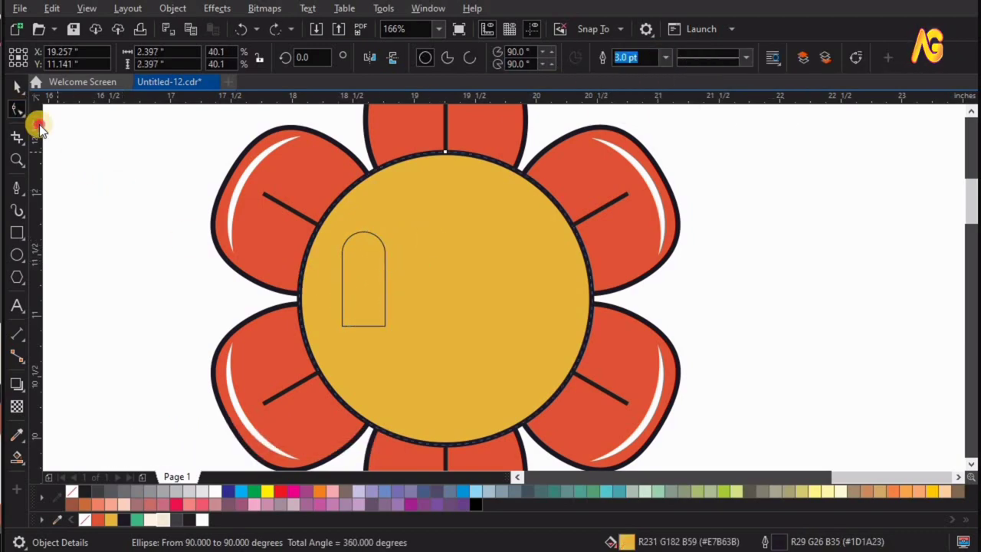
key("space")
- Convert the rounded rectangle to curves
scroll(493, 346, "up", 1)
scroll(394, 252, "up", 2)
double_click(385, 227)
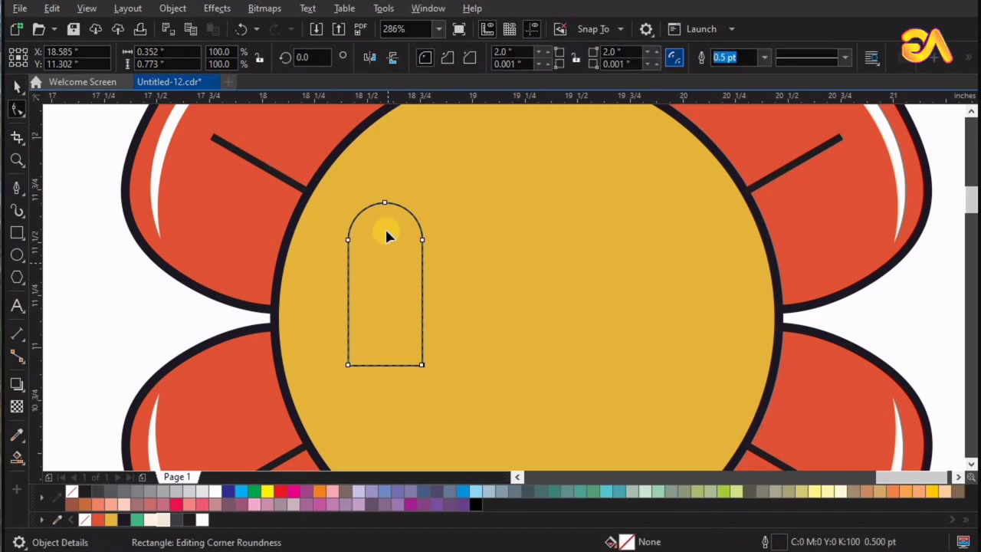
right_click(381, 203)
left_click(450, 217)
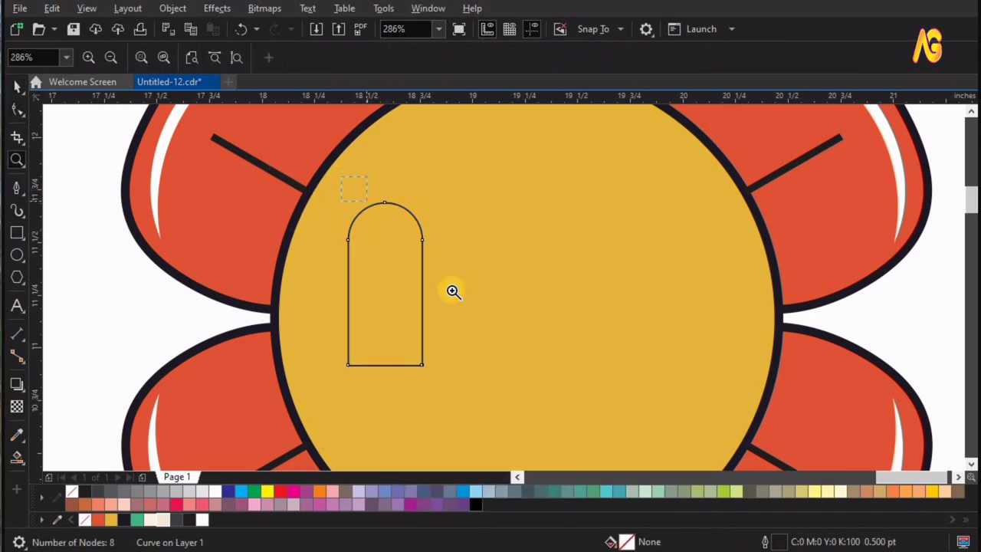
- Raise the arch's top node slightly, then zoom in and select the arch
scroll(382, 199, "up", 8)
left_click(387, 225)
left_click_drag(387, 225, 388, 205)
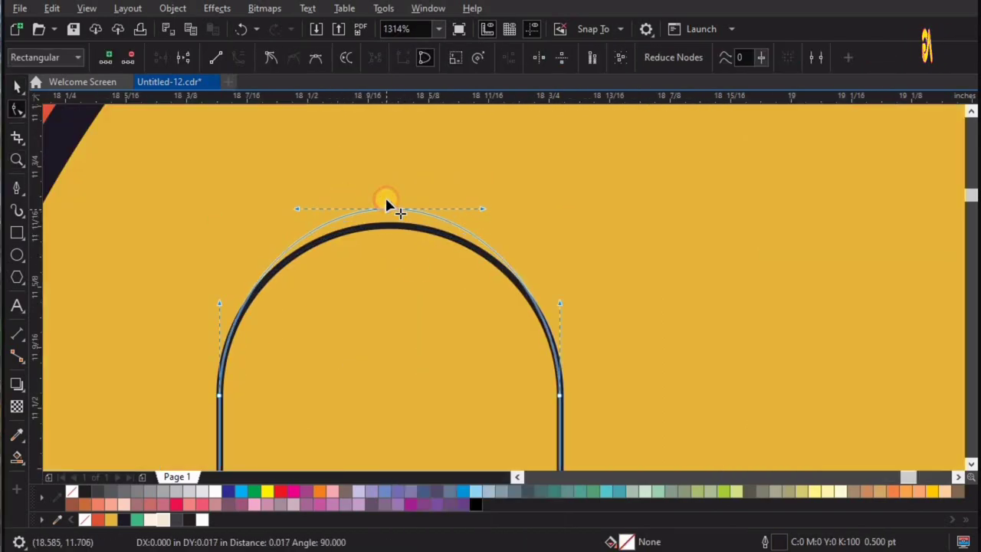
key("space")
key("F4")
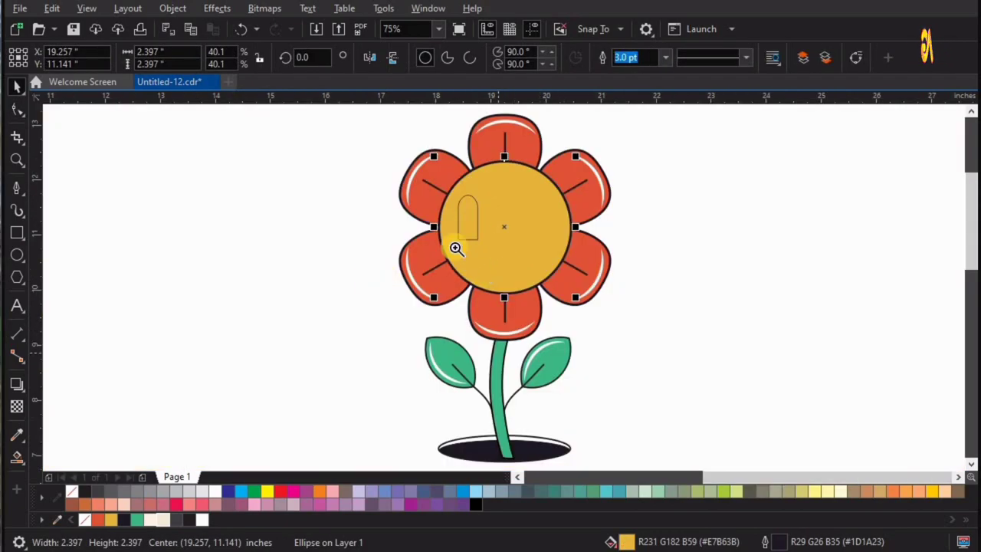
key("z")
left_click(456, 248)
left_click(466, 302)
key("space")
left_click(467, 303)
- Undo the dark navy fill and give the arch a 2.0 pt outline
left_click(124, 519)
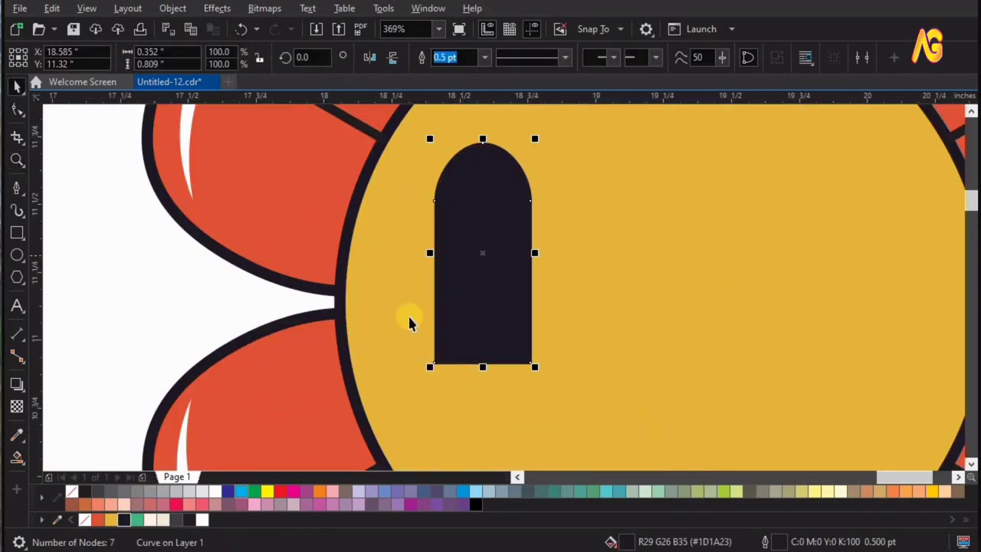
key("ctrl+z")
left_click(484, 57)
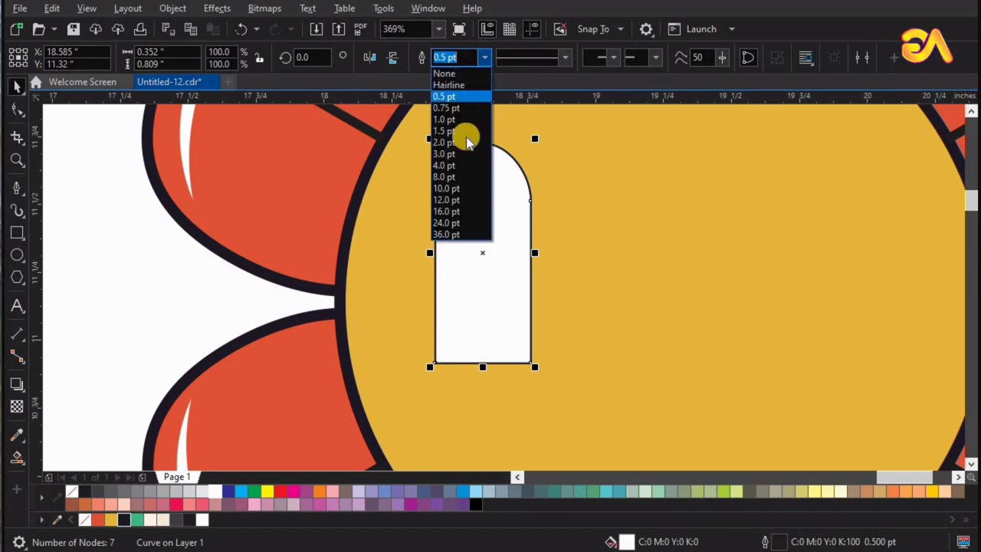
left_click(444, 141)
- Zoom in on the flower centre and draw an ellipse across the arch's bottom
key("F10")
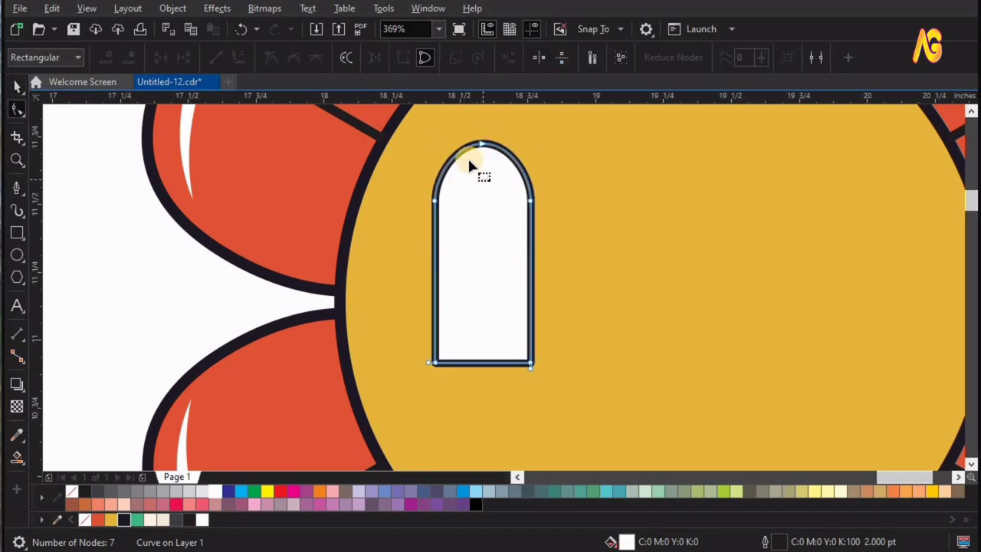
left_click(483, 145)
key("space")
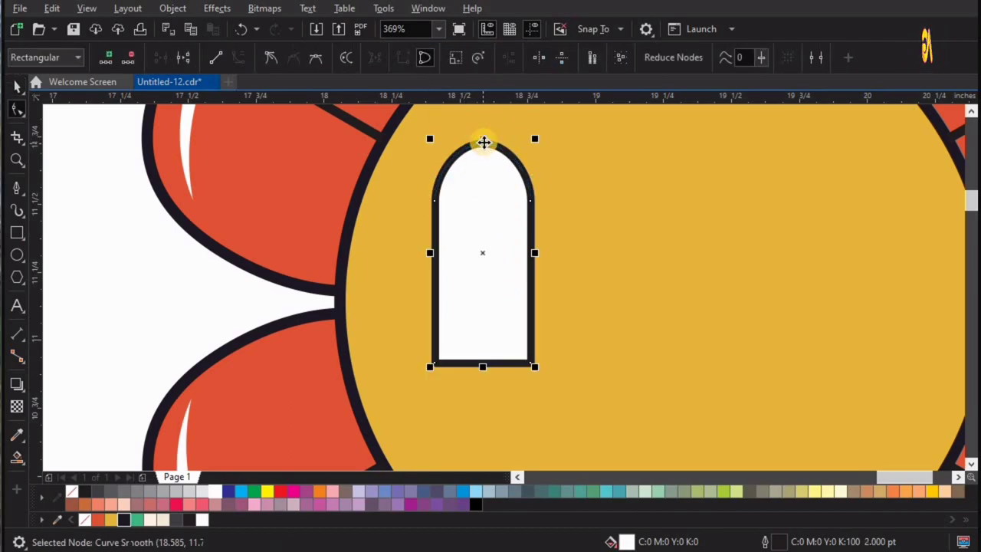
key("z")
key("F4")
left_click_drag(281, 186, 603, 349)
key("space")
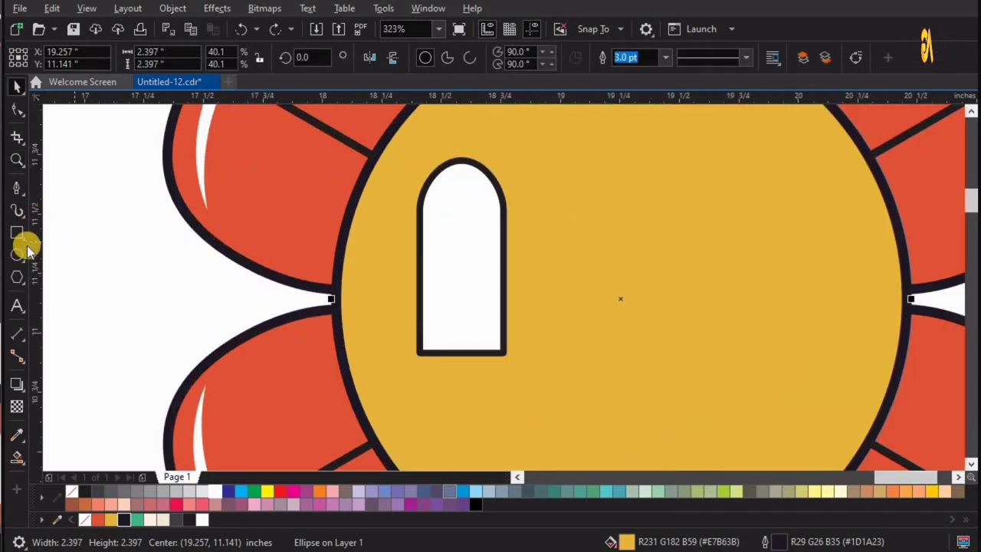
mouse_move(578, 307)
left_mouse_down()
mouse_move(423, 427)
mouse_move(508, 399)
mouse_move(438, 403)
left_mouse_up()
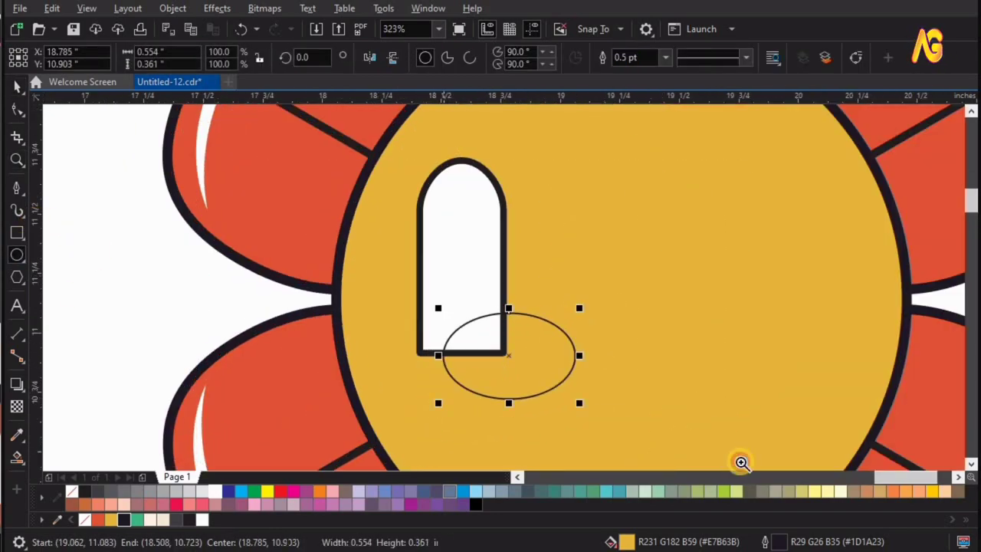
- Tilt the ellipse about 26 degrees, enlarge it slightly and position it over the arch's base
key("z")
scroll(547, 444, "up", 1)
key("space")
left_click(395, 337)
left_click_drag(383, 380, 443, 431)
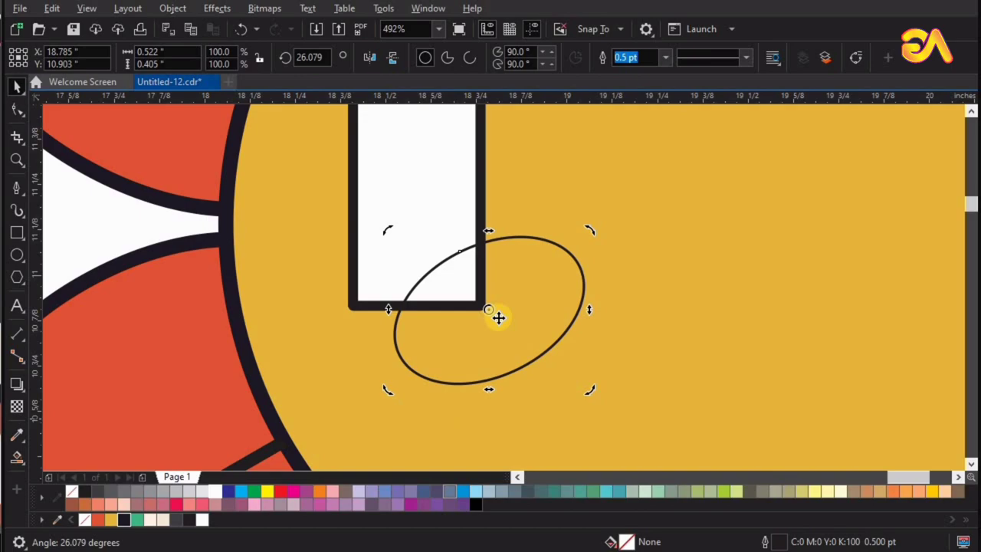
left_click_drag(484, 321, 434, 351)
left_click_drag(548, 252, 578, 228)
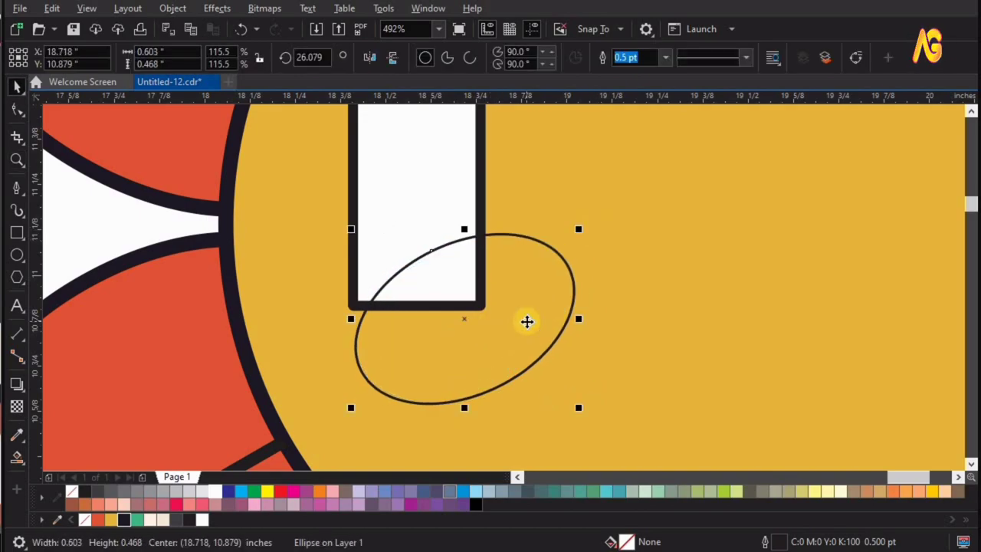
left_click_drag(526, 322, 503, 338)
- Smart Fill the arch area above the ellipse and delete the leftover helper shapes
left_click(19, 460)
left_click(406, 210)
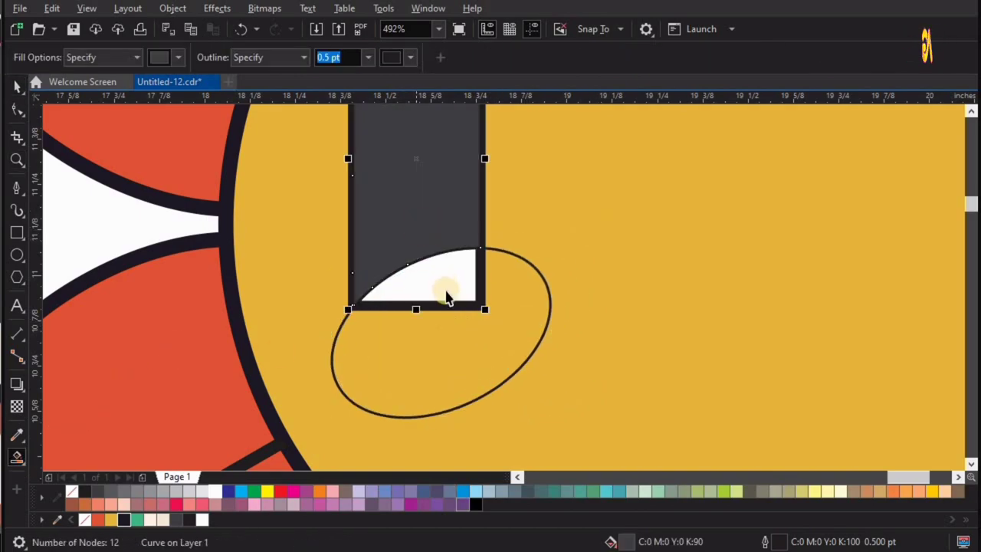
key("space")
left_click(519, 293)
left_click_drag(387, 287, 545, 322)
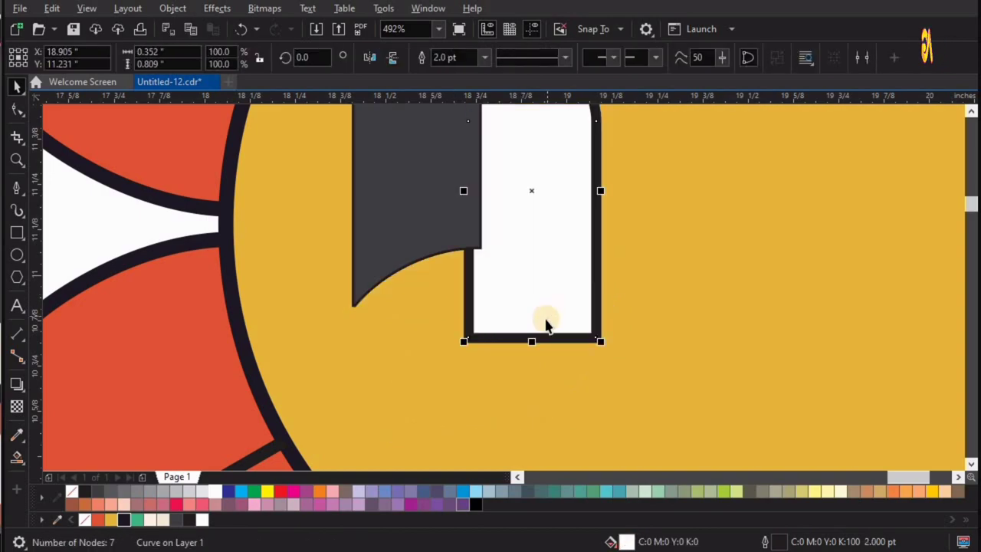
key("F4")
scroll(481, 302, "up", 3)
- Fill the new curved-bottom eye shape white with a 2.0 pt outline
left_click(460, 306)
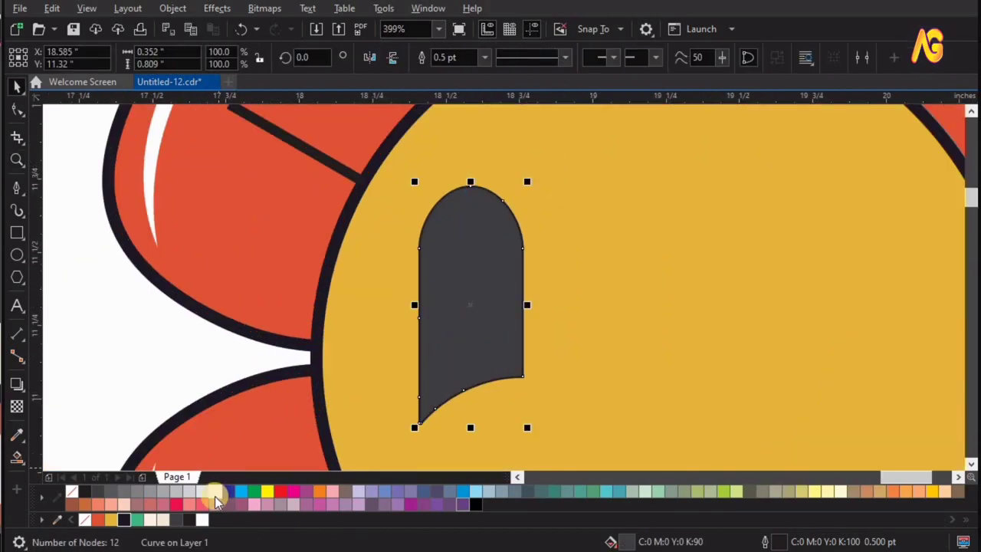
left_click(214, 491)
left_click(485, 59)
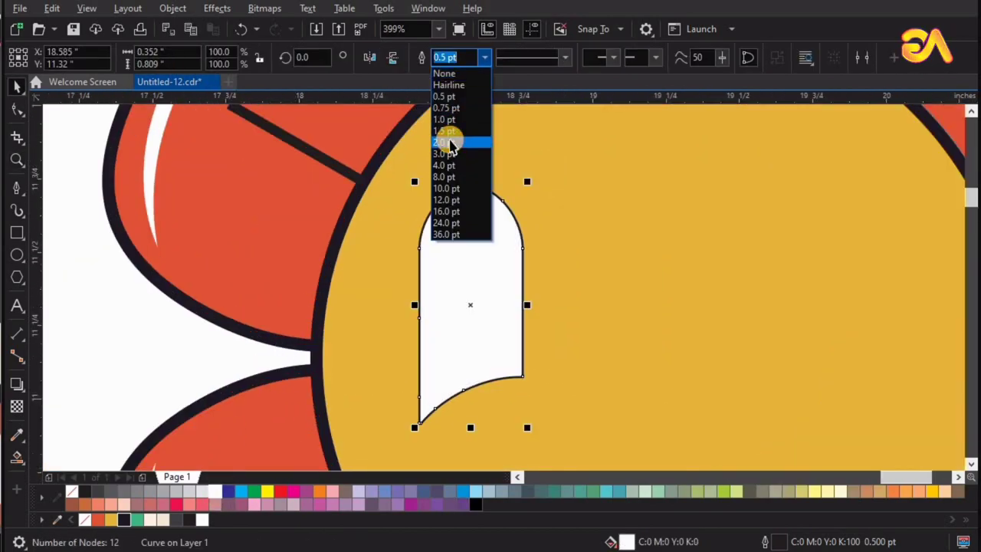
left_click(451, 143)
- Draw a black rectangle over the eye's left half and PowerClip it inside the eye
left_click(667, 361)
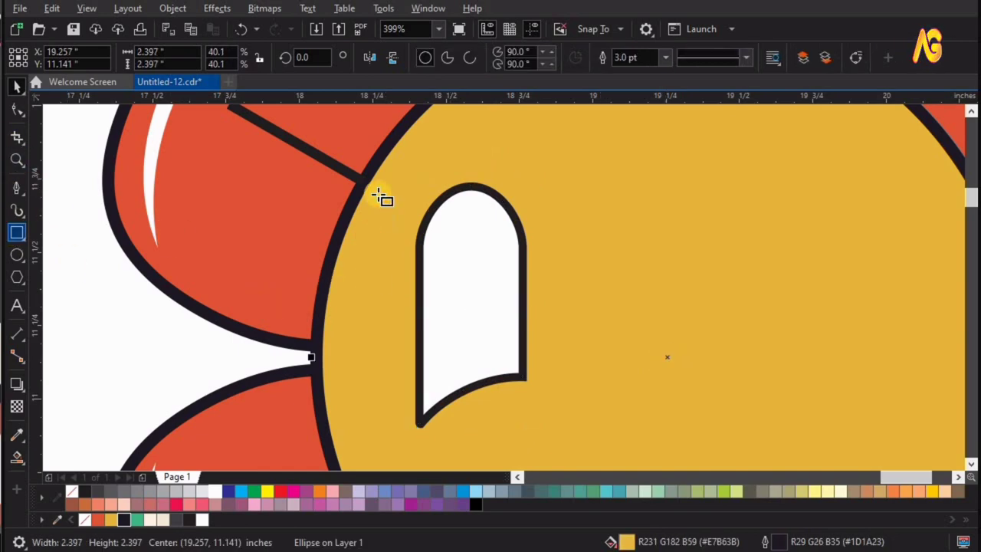
left_click_drag(368, 138, 469, 433)
left_click(84, 487)
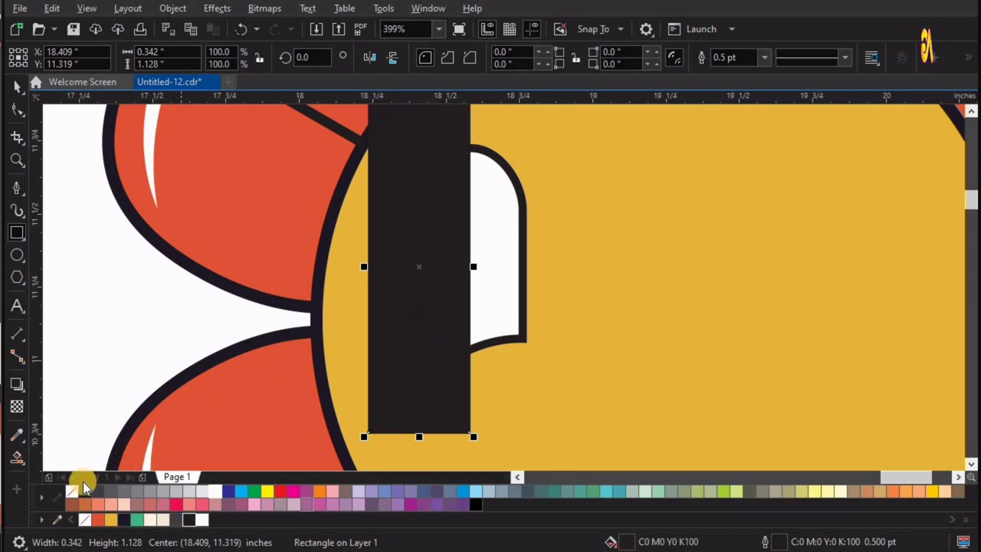
left_click_drag(414, 307, 486, 266)
key("z")
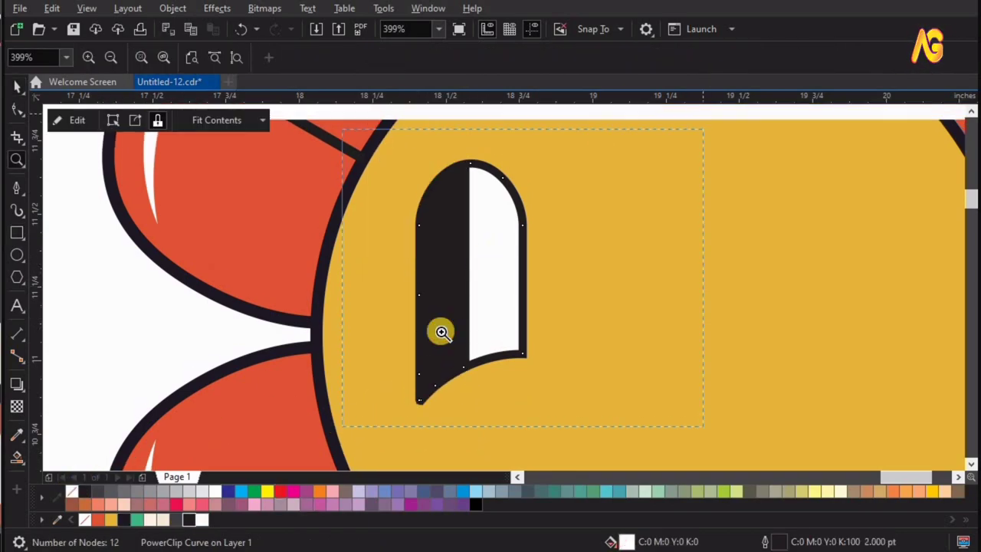
scroll(438, 399, "down", 5)
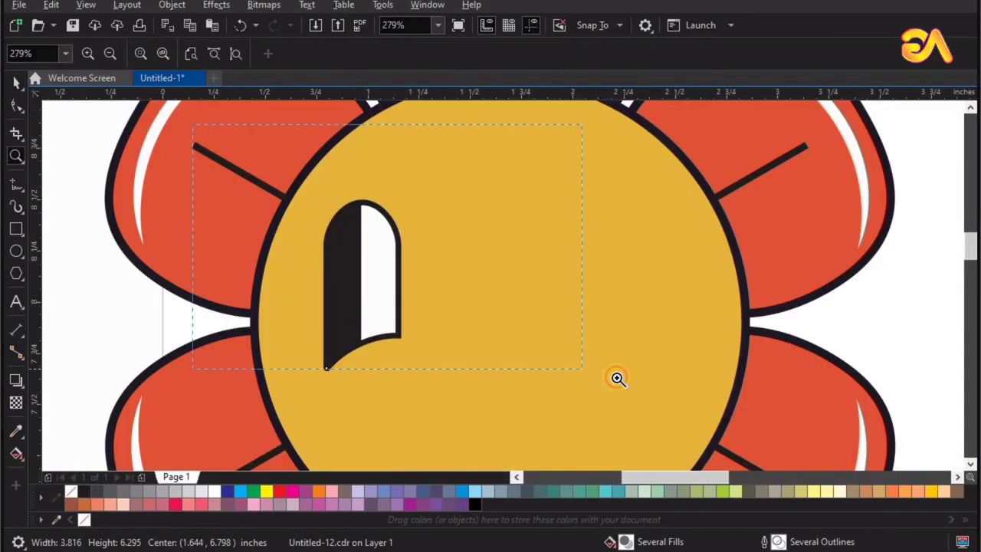
- Draw a small white, outline-free Pen triangle poking into the eye's shine as a notch
left_click_drag(618, 378, 585, 375)
key("space")
left_click(19, 187)
left_click(69, 235)
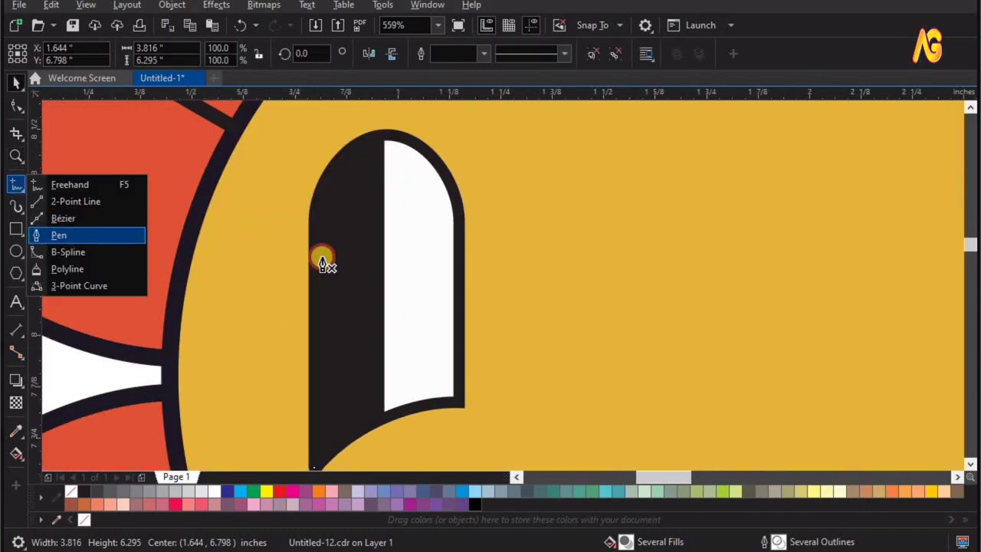
left_click(397, 186)
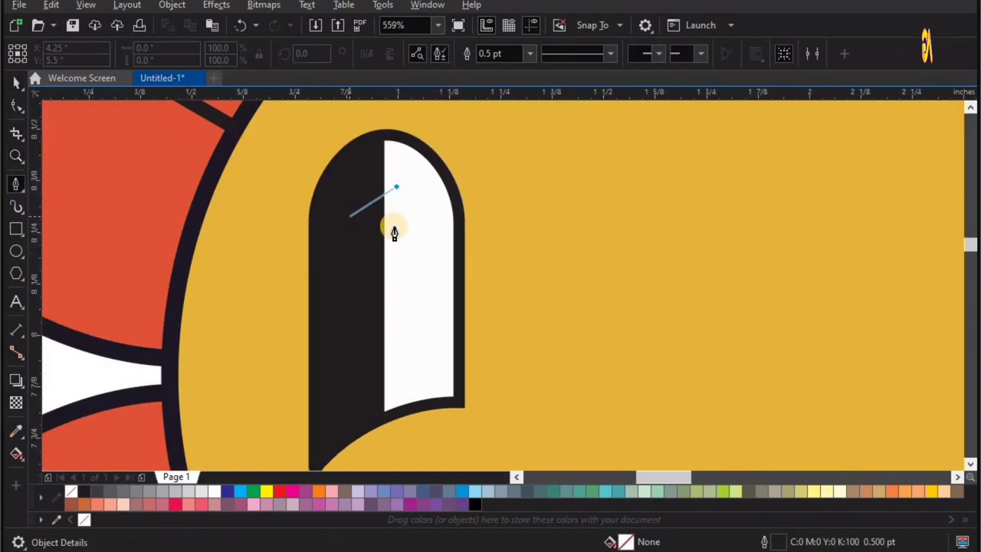
left_click(350, 216)
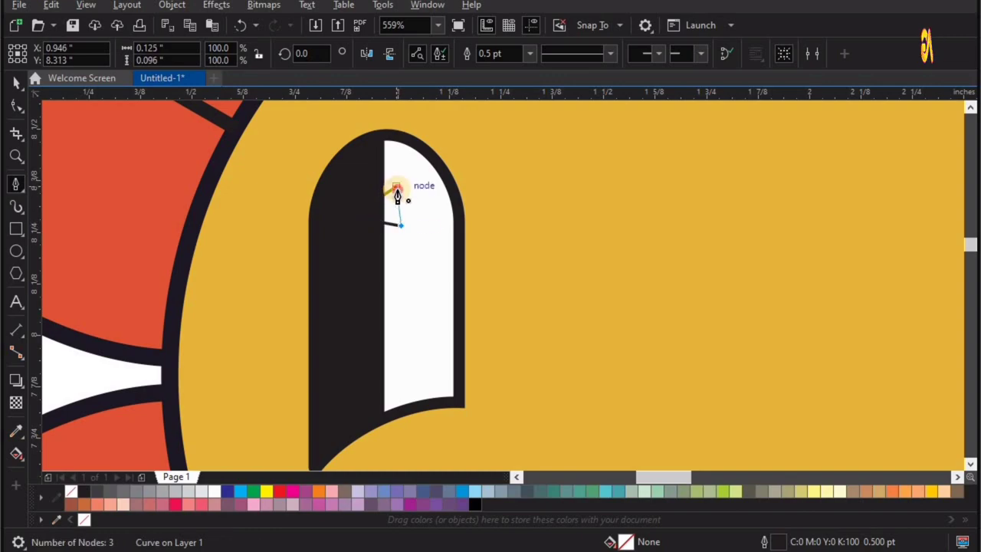
left_click(396, 187)
left_click(214, 490)
right_click(71, 491)
key("space")
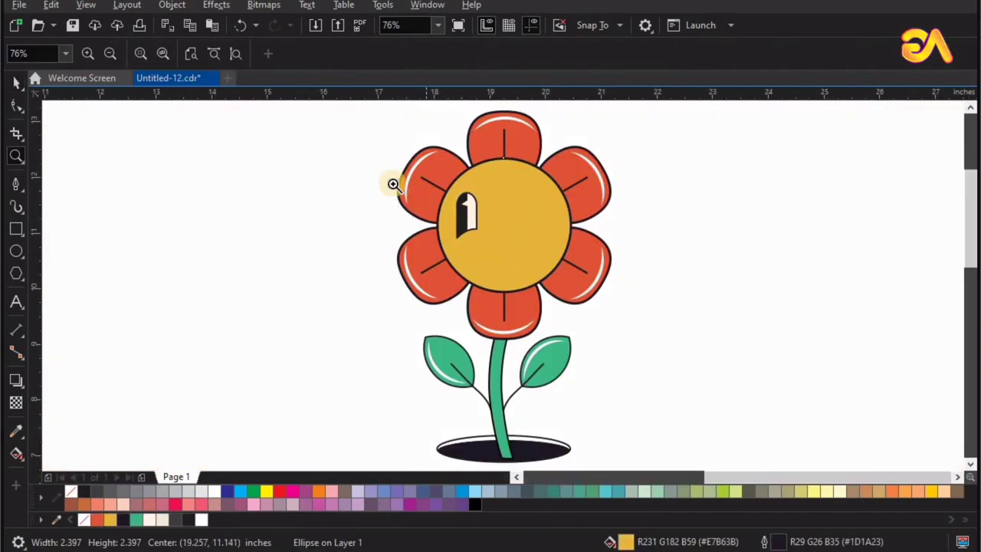
- Draw a straight Pen line below the eye from its left side to its right
scroll(483, 212, "up", 3)
scroll(701, 358, "up", 3)
scroll(811, 429, "up", 1)
key("space")
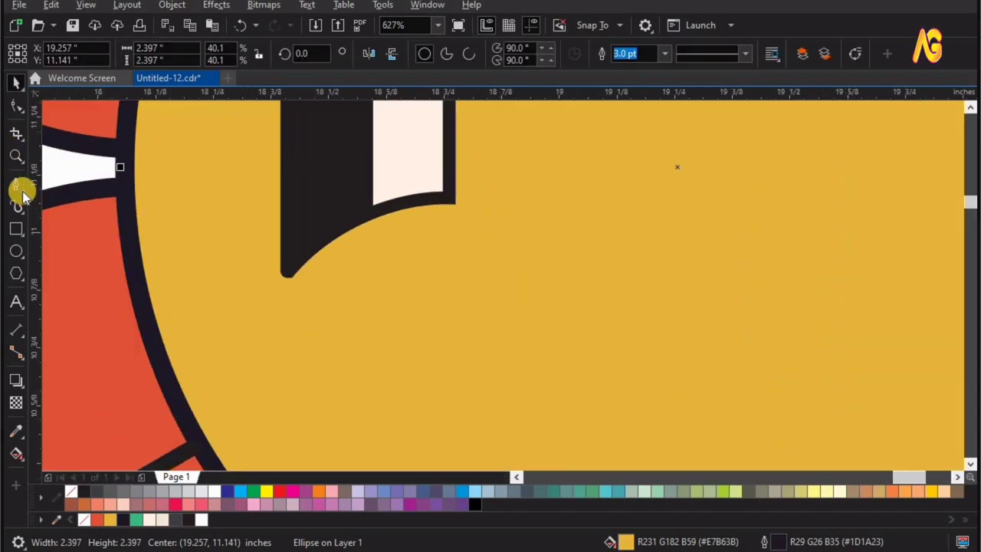
left_click(23, 196)
left_click(63, 234)
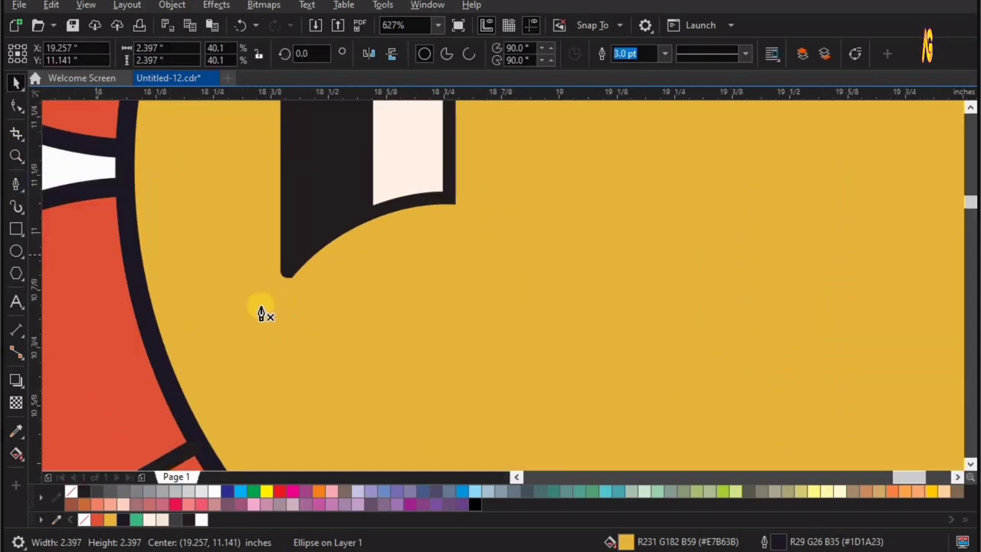
left_click(228, 338)
left_click(563, 227)
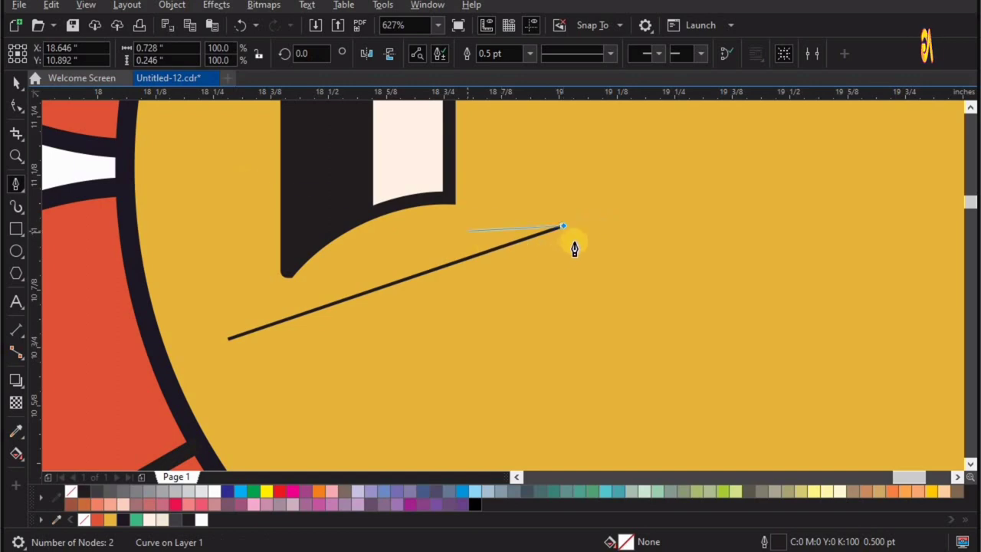
- Bend the line into an arch curving up beneath the eye
left_click(16, 105)
left_click_drag(219, 361, 603, 197)
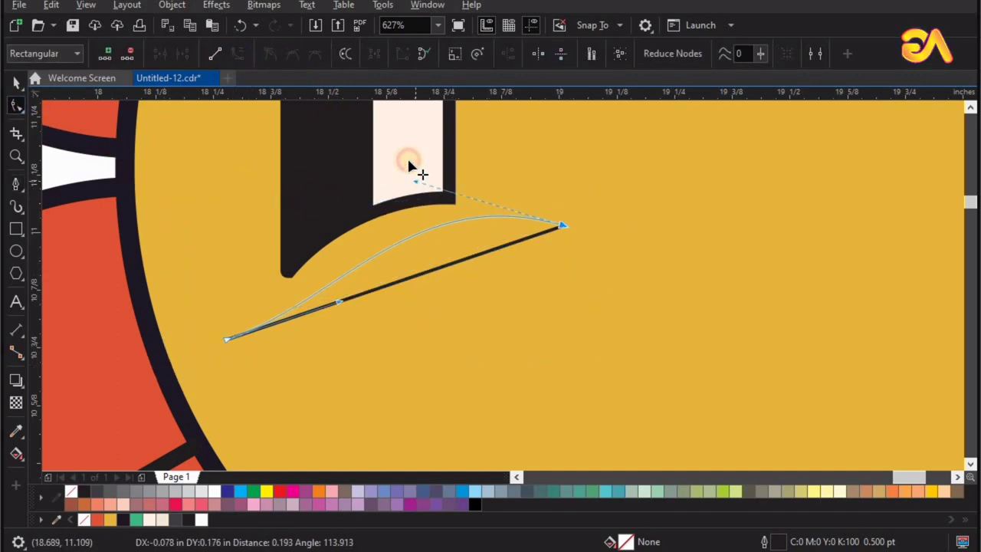
left_click_drag(430, 217, 408, 163)
left_click_drag(340, 304, 370, 274)
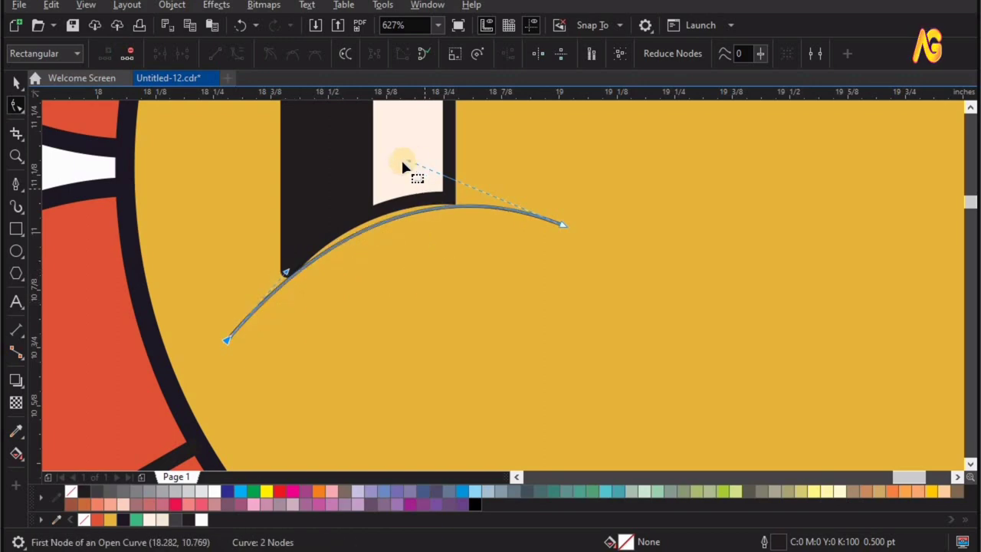
left_click_drag(443, 193, 407, 152)
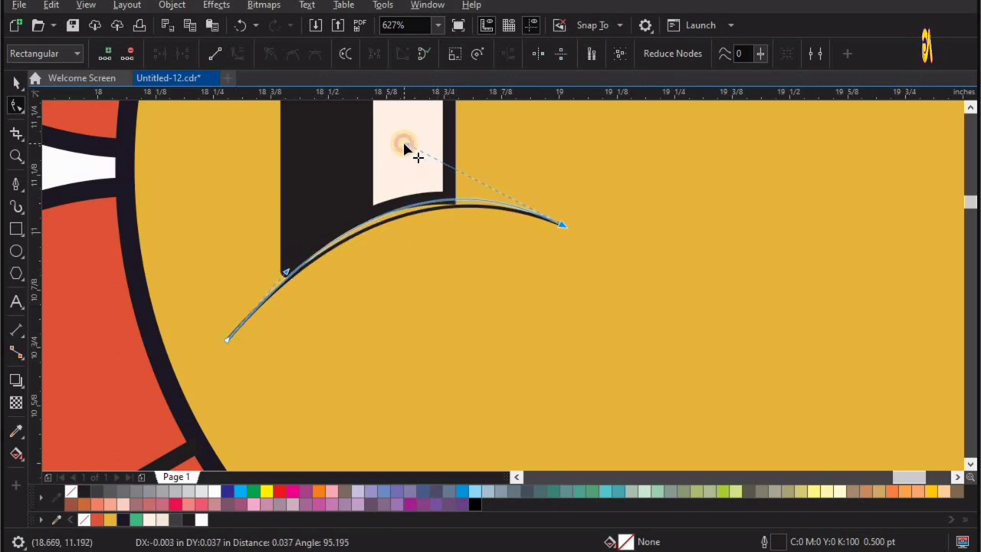
left_click_drag(562, 230, 541, 232)
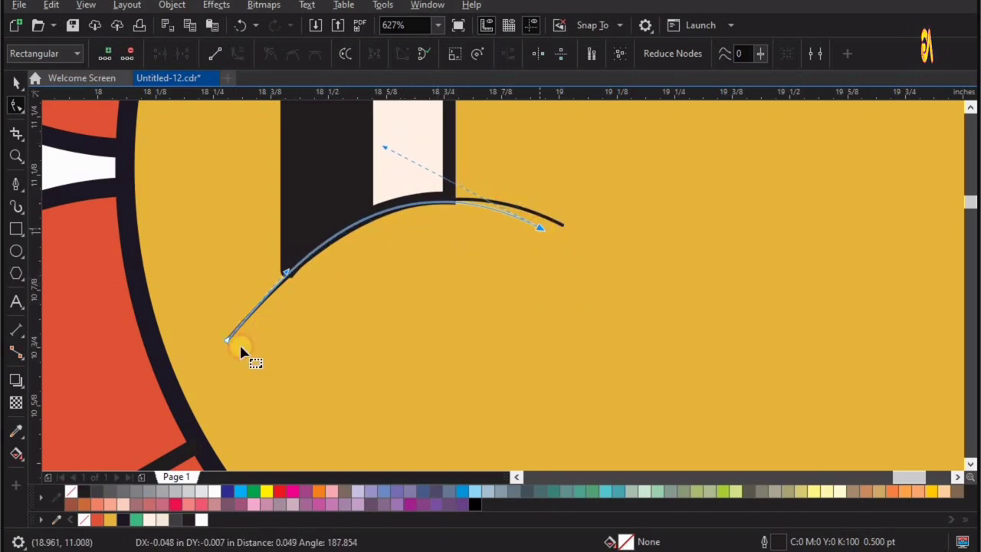
left_click_drag(240, 351, 237, 350)
mouse_move(285, 286)
left_mouse_down()
mouse_move(276, 277)
mouse_move(285, 274)
left_mouse_up()
- Zoom in and refine the arch's end nodes and handles to hug the eye's base
key("z")
scroll(314, 247, "down", 5)
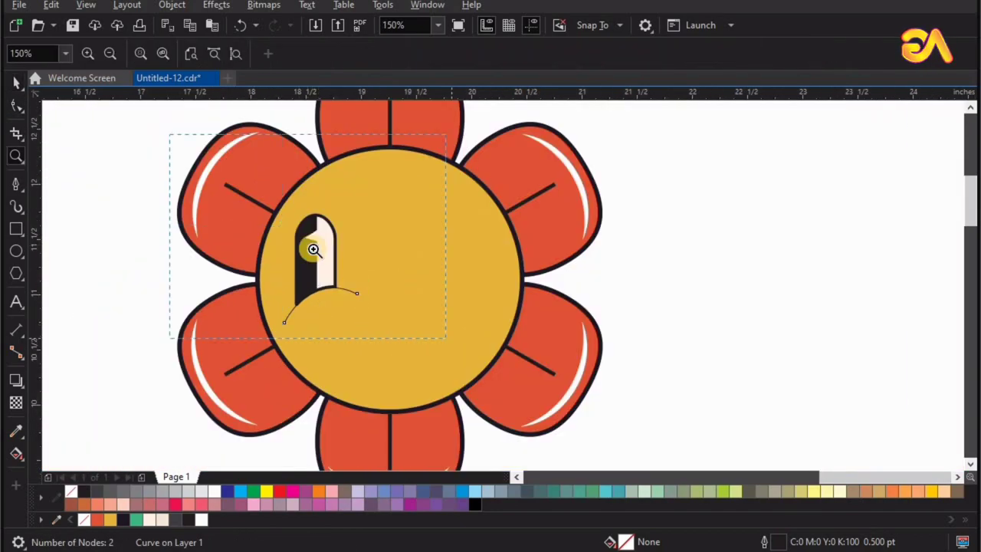
left_click_drag(171, 131, 449, 333)
scroll(602, 212, "up", 3)
key("space")
key("F10")
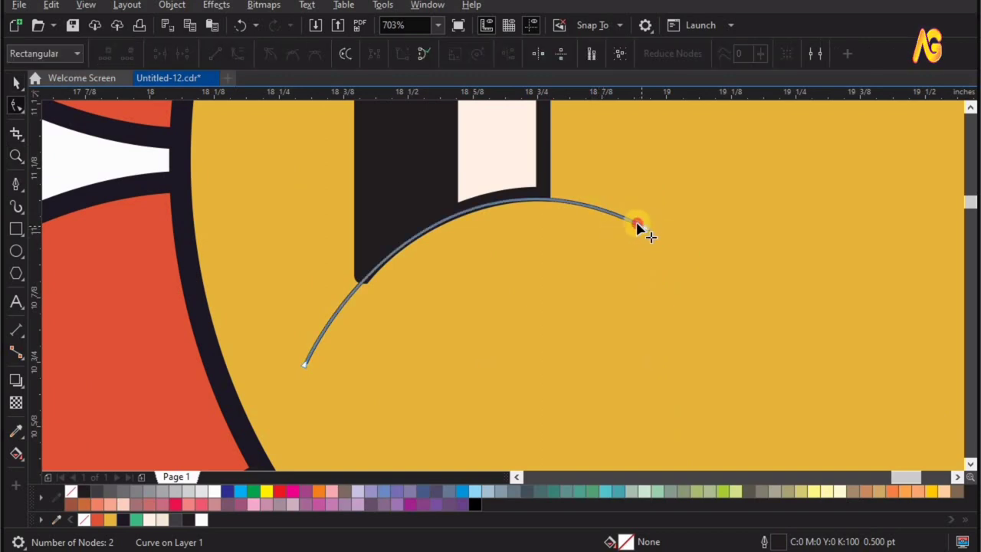
left_click_drag(644, 226, 627, 219)
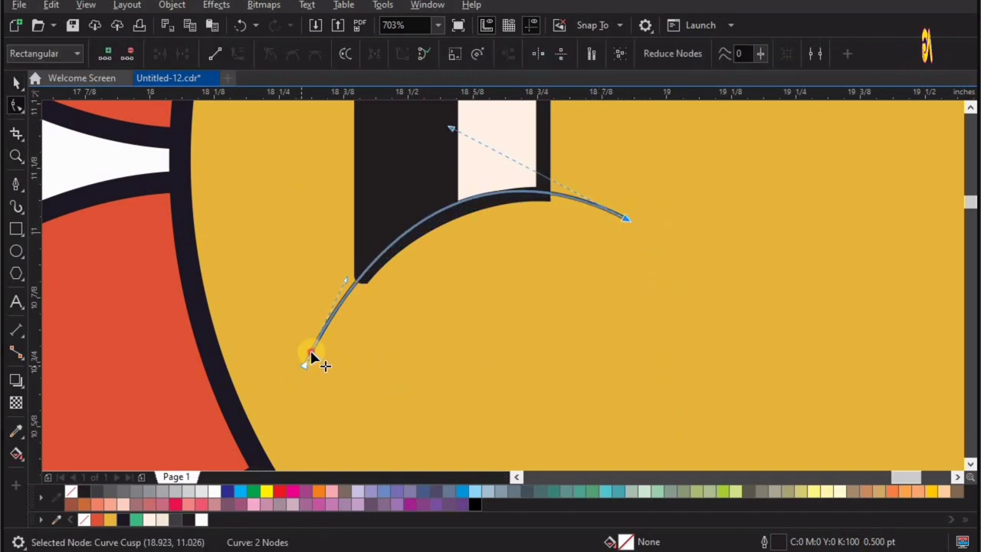
left_click_drag(311, 355, 322, 348)
mouse_move(451, 128)
left_mouse_down()
mouse_move(463, 149)
mouse_move(476, 151)
left_mouse_up()
left_click_drag(349, 272, 335, 276)
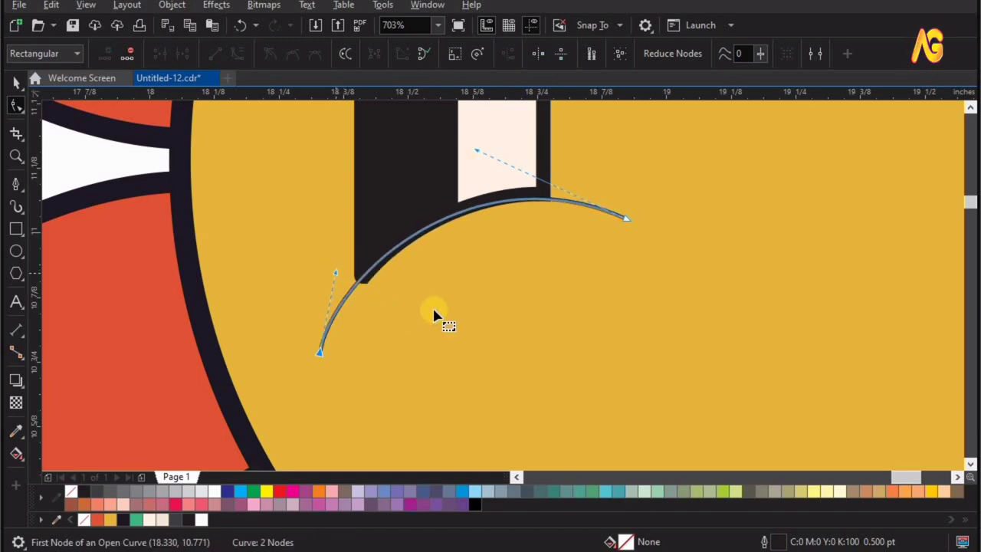
key("space")
- Make the arch's outline 2.0 pt thick
left_click(484, 54)
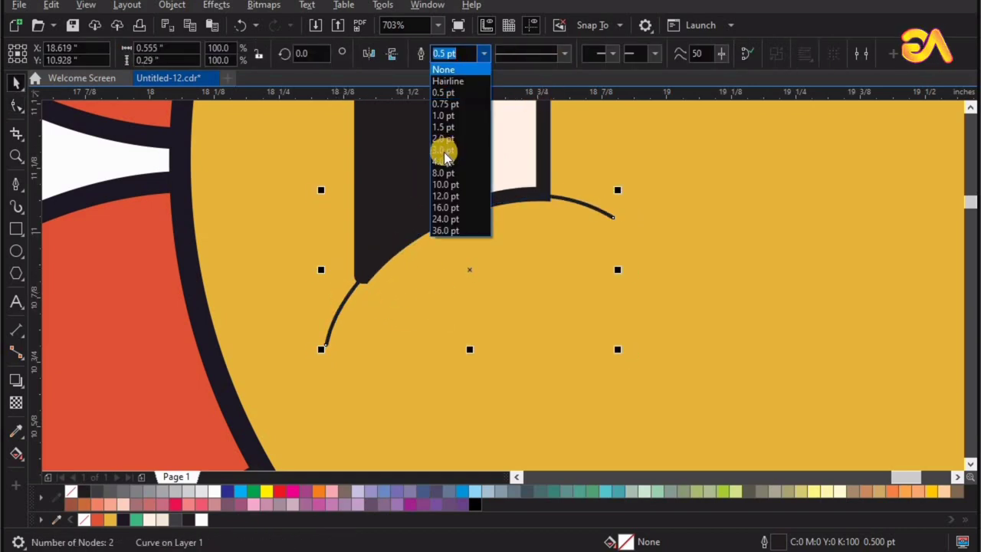
left_click(443, 143)
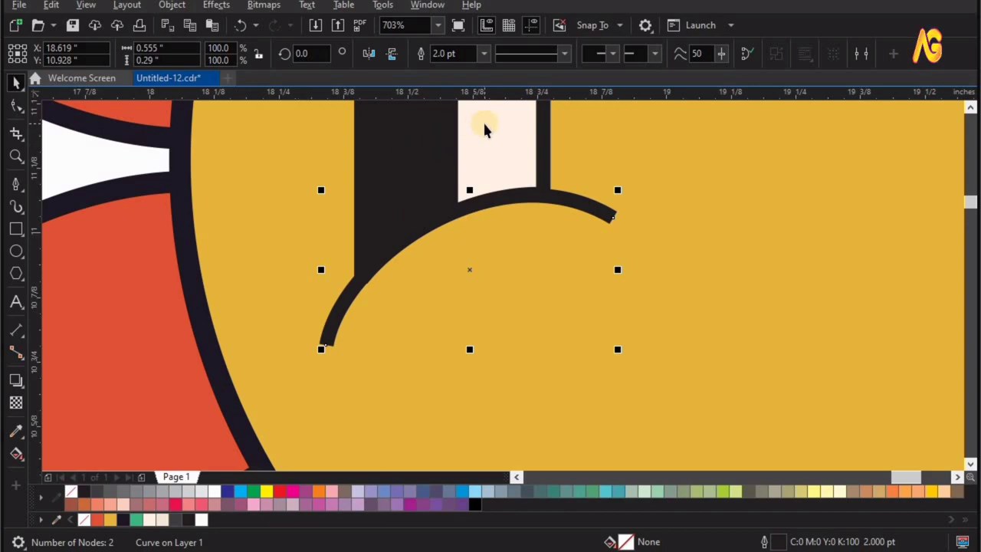
key("F12")
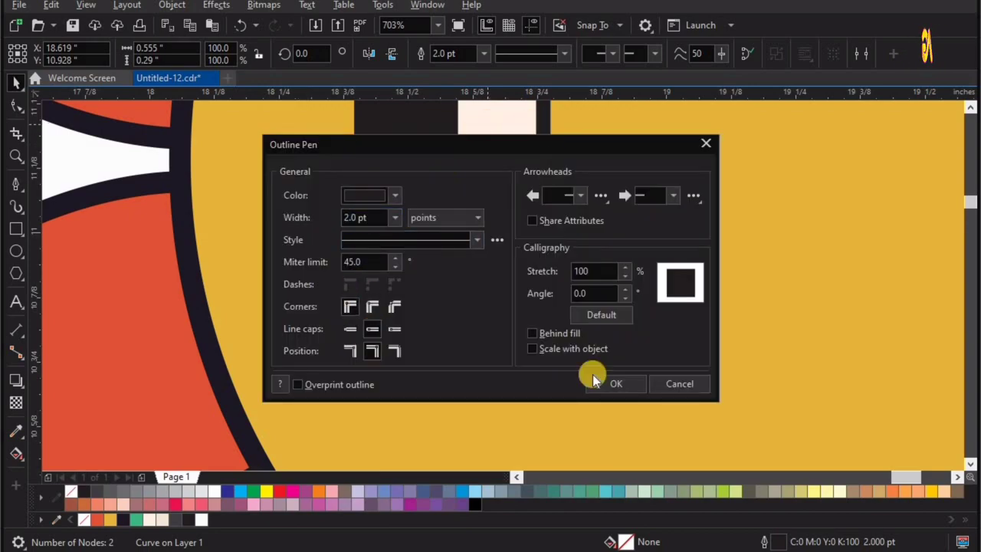
key("Escape")
key("F4")
- Mirror a copy of the eye and its lower-lid arch onto the right side of the face
key("z")
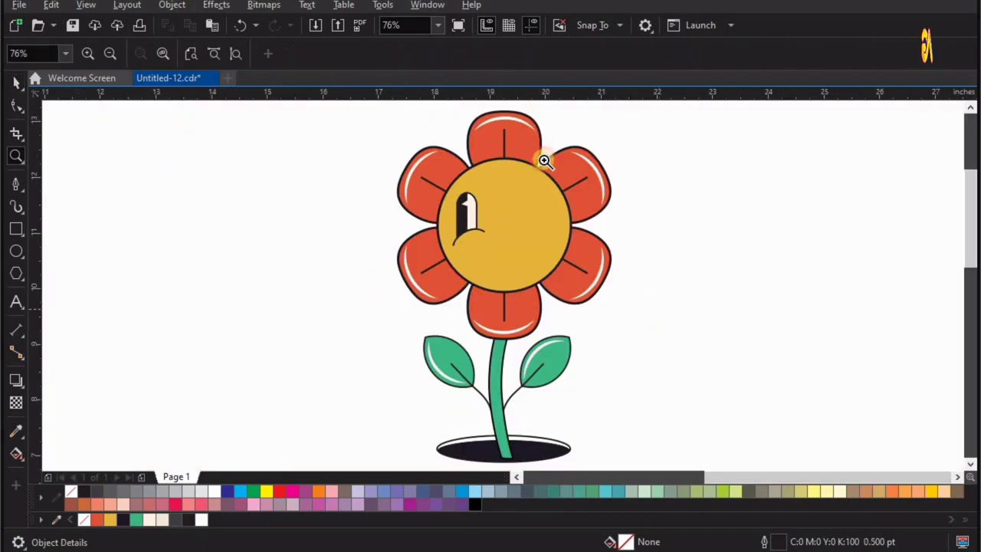
left_click_drag(542, 158, 378, 303)
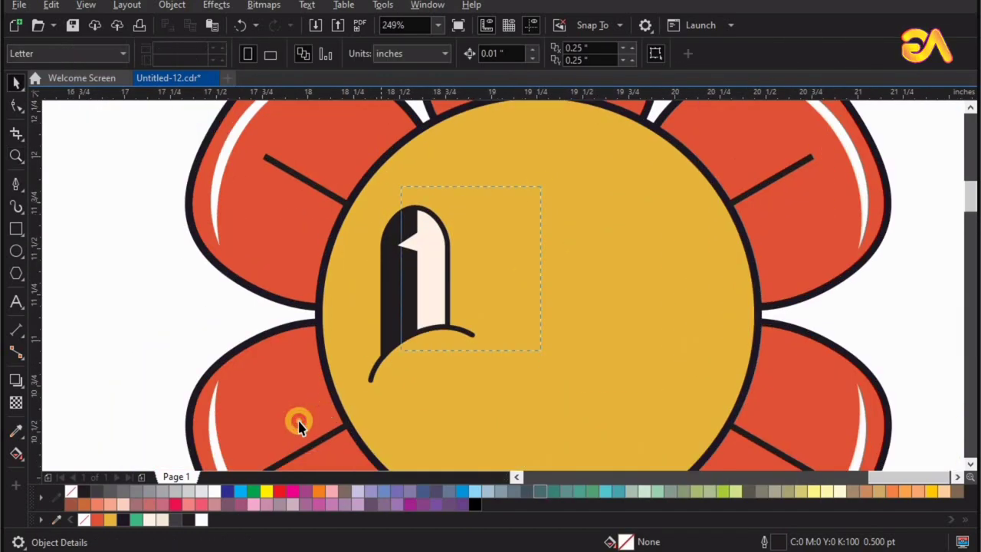
mouse_move(365, 291)
left_mouse_down()
mouse_move(509, 291)
mouse_move(596, 314)
mouse_move(656, 314)
left_mouse_up()
right_click(508, 293)
key("z")
left_click_drag(288, 167, 802, 416)
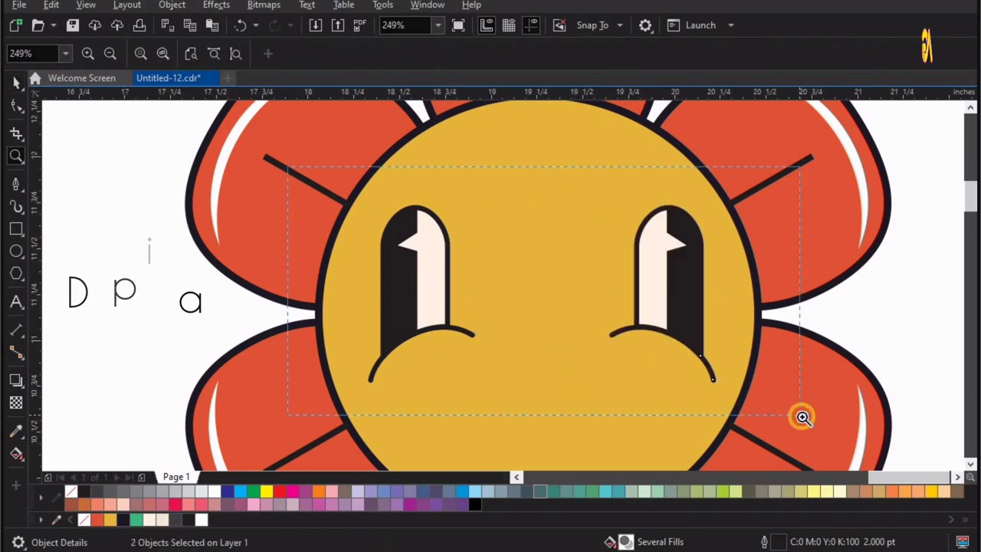
scroll(646, 187, "down", 5)
scroll(357, 208, "up", 4)
scroll(569, 328, "up", 2)
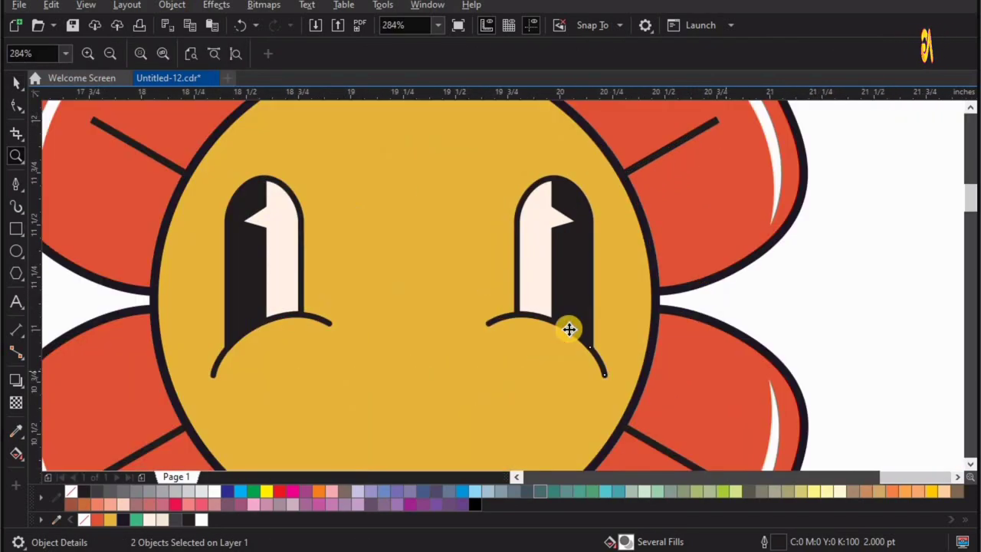
scroll(724, 322, "down", 2)
key("space")
left_click(724, 322)
scroll(725, 320, "down", 2)
scroll(322, 211, "up", 3)
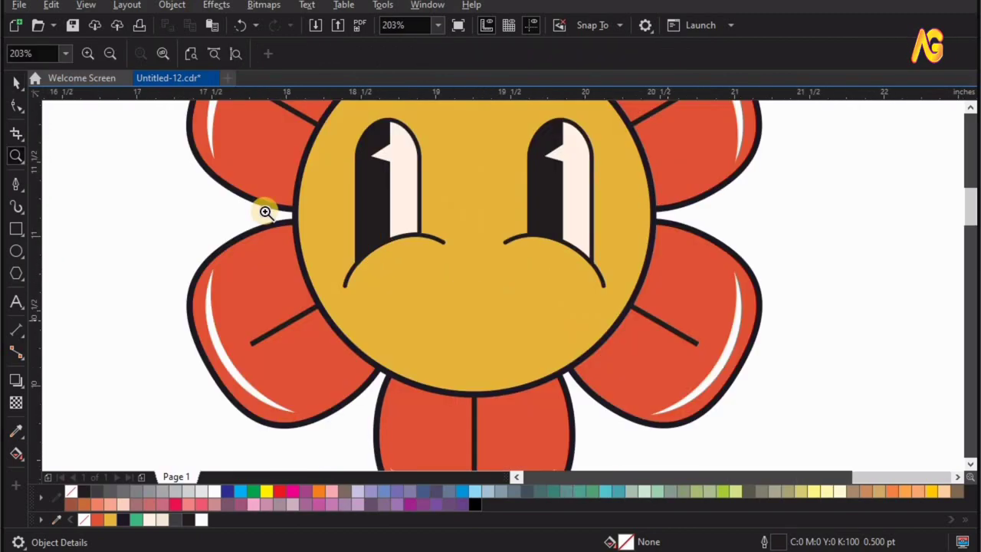
- Draw tiny dark ellipse dots on the left cheek below the eye, duplicating them into place
scroll(219, 328, "up", 2)
left_click(16, 251)
left_click_drag(258, 257, 272, 271)
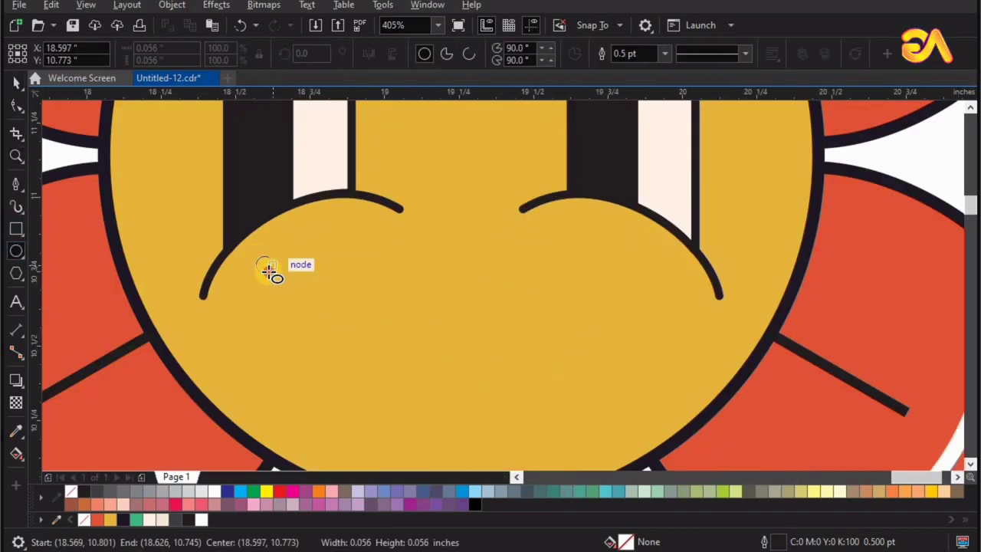
scroll(189, 202, "up", 2)
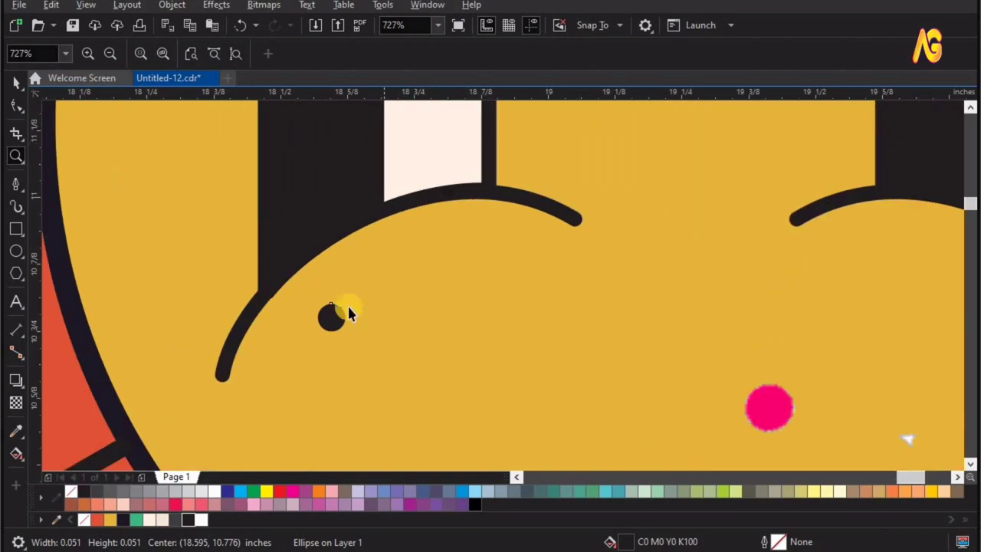
mouse_move(330, 314)
left_mouse_down()
mouse_move(373, 259)
mouse_move(333, 317)
mouse_move(370, 270)
mouse_move(455, 279)
mouse_move(372, 266)
mouse_move(380, 258)
left_mouse_up()
key("space")
mouse_move(457, 288)
left_mouse_down()
mouse_move(443, 297)
mouse_move(449, 281)
left_mouse_up()
- Copy the freckle dots under the right eye and mirror them horizontally and vertically
key("F4")
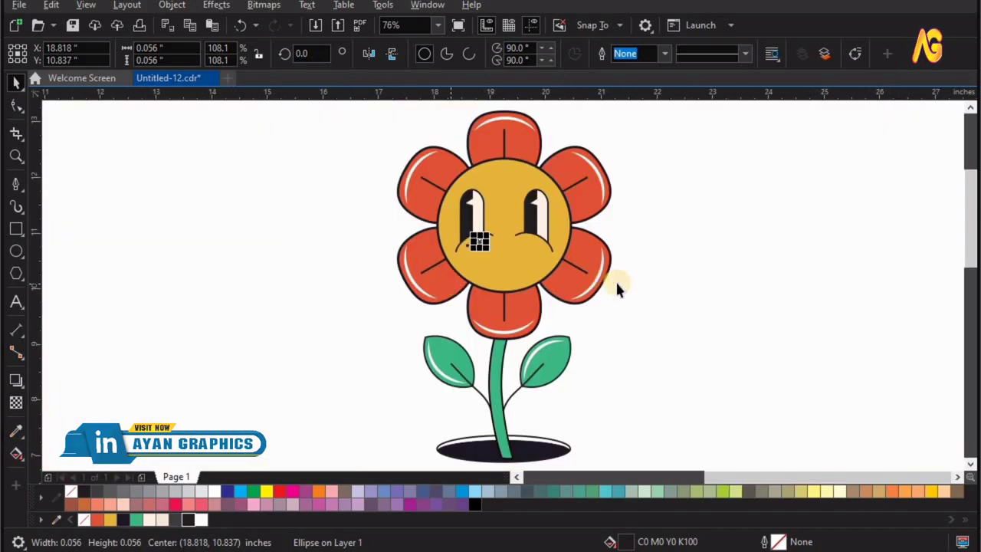
key("Escape")
key("z")
left_click_drag(552, 284, 433, 196)
key("space")
left_click_drag(329, 355, 618, 329)
mouse_move(533, 342)
left_mouse_down()
mouse_move(710, 343)
mouse_move(708, 330)
left_mouse_up()
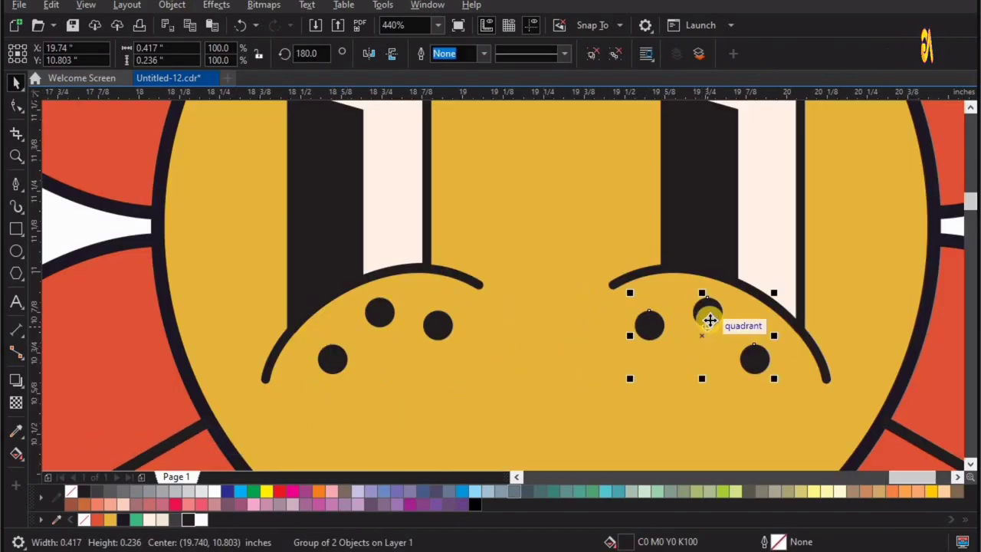
left_click(372, 58)
left_click(397, 58)
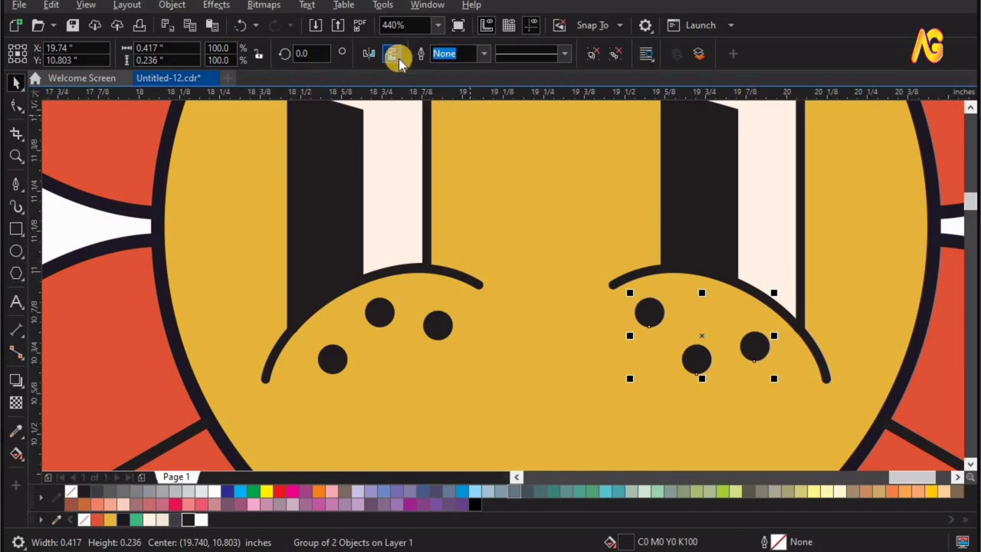
left_click(399, 58)
key("F4")
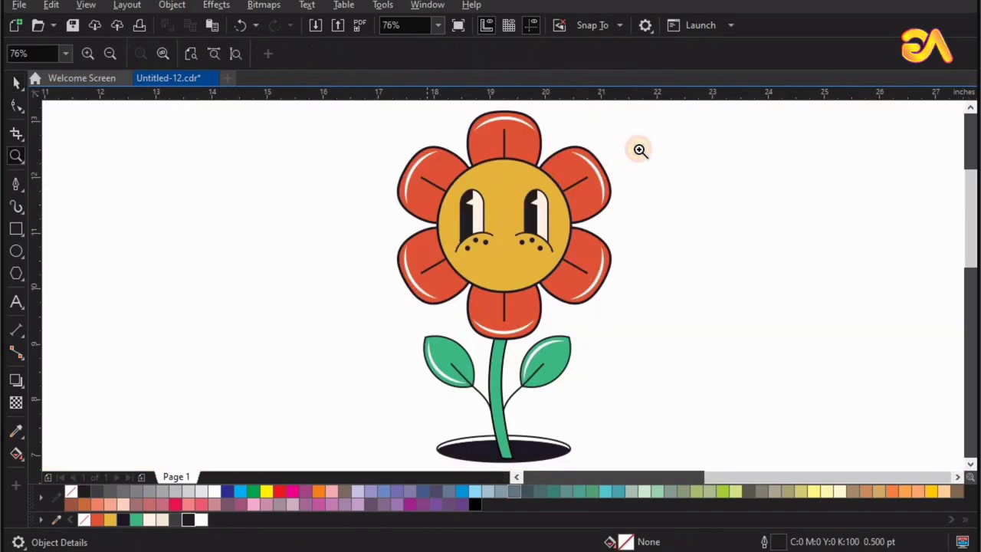
left_click_drag(640, 149, 363, 267)
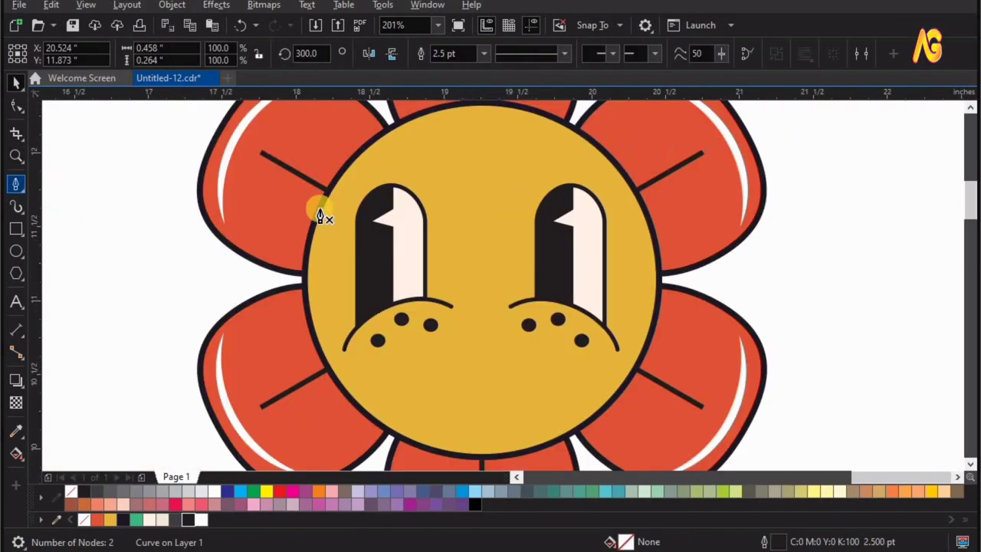
- Draw a line above the left eye and bend it into an arc
left_click(343, 209)
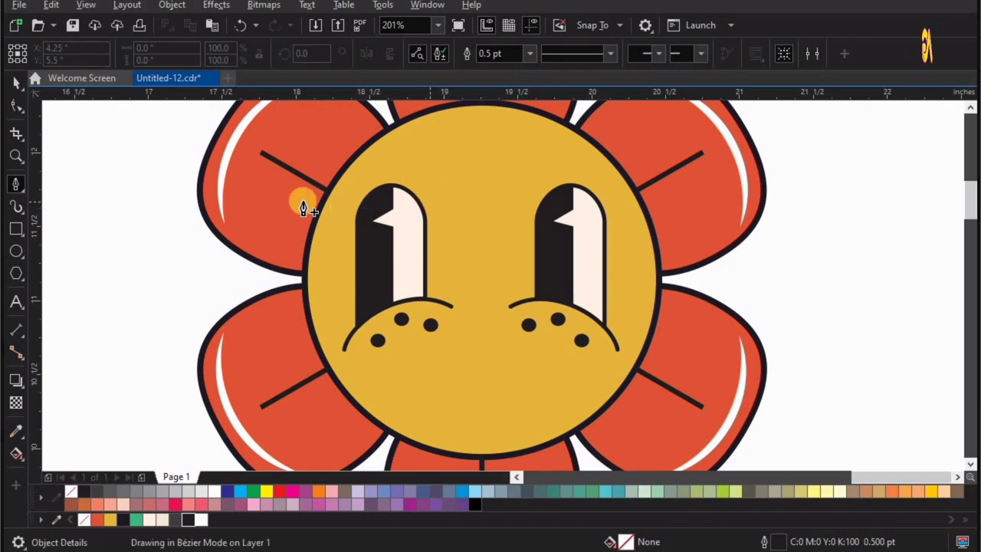
double_click(431, 202)
left_click(17, 105)
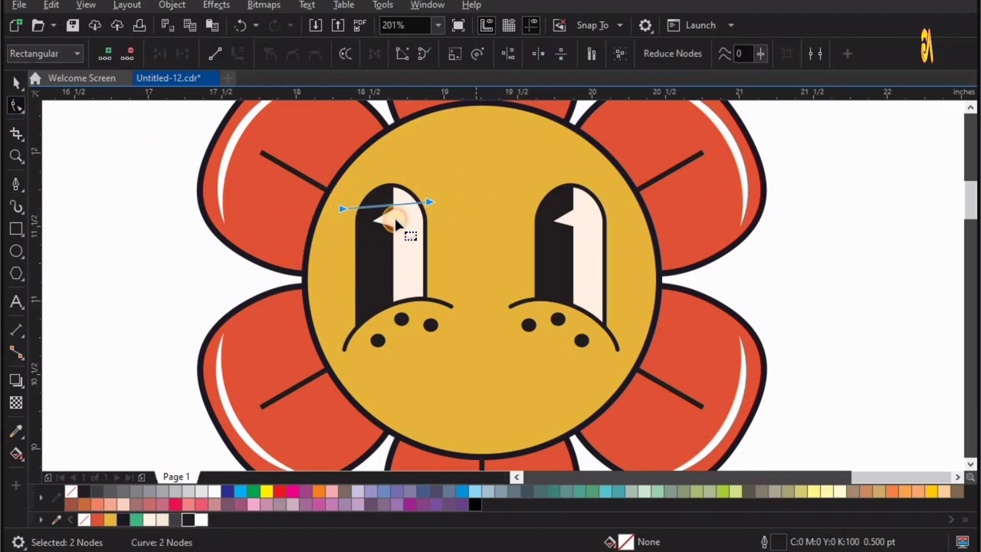
mouse_move(404, 200)
left_mouse_down()
mouse_move(373, 180)
mouse_move(409, 164)
left_mouse_up()
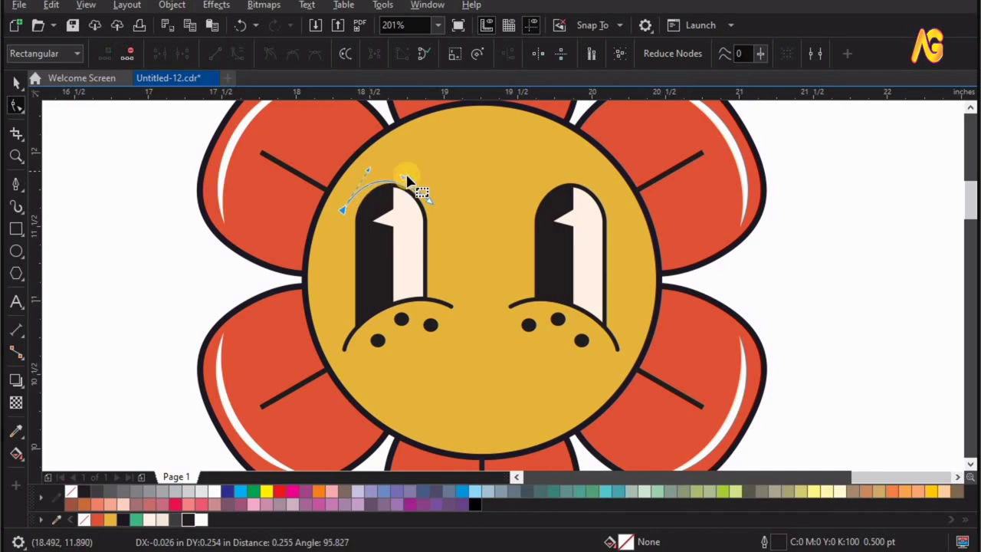
left_click_drag(348, 223, 354, 205)
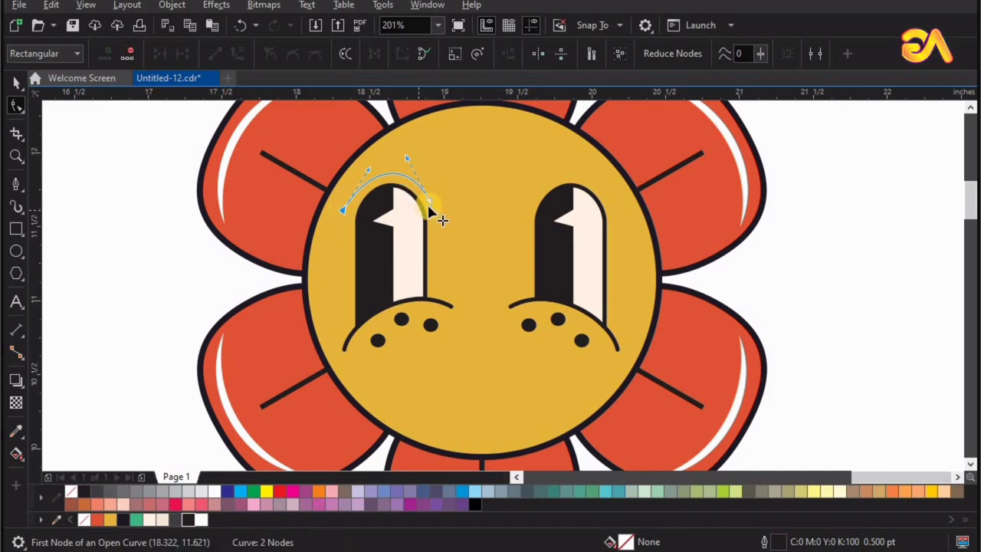
left_click_drag(372, 175, 359, 174)
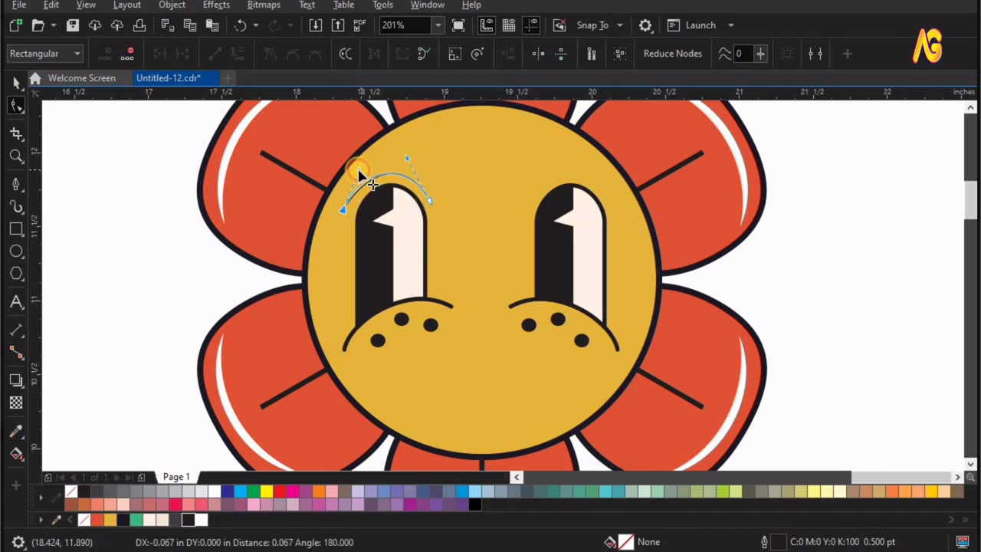
- Zoom in and refine the arc's nodes so the brow hugs the left eye
key("space")
scroll(642, 306, "up", 3)
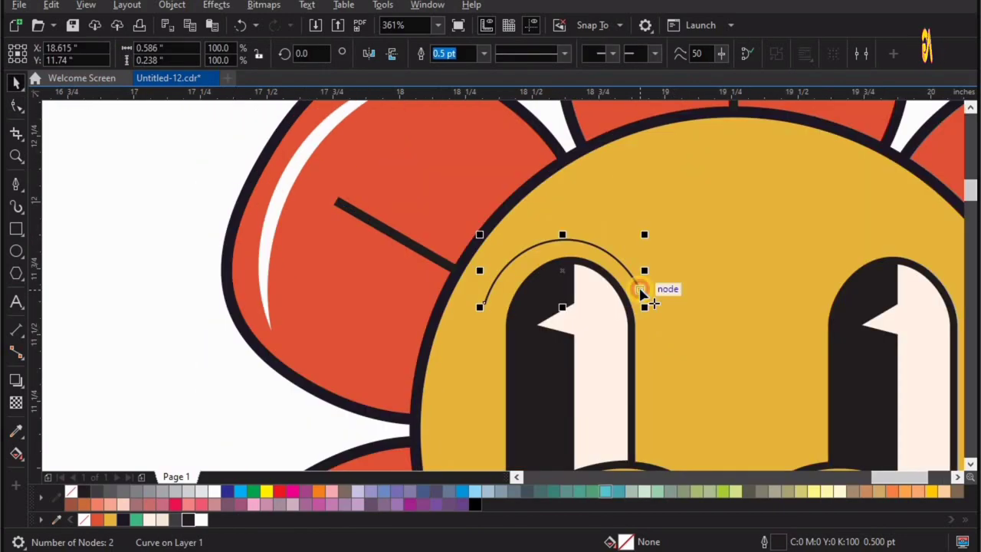
key("space")
left_click_drag(641, 292, 637, 258)
left_click_drag(600, 184, 536, 201)
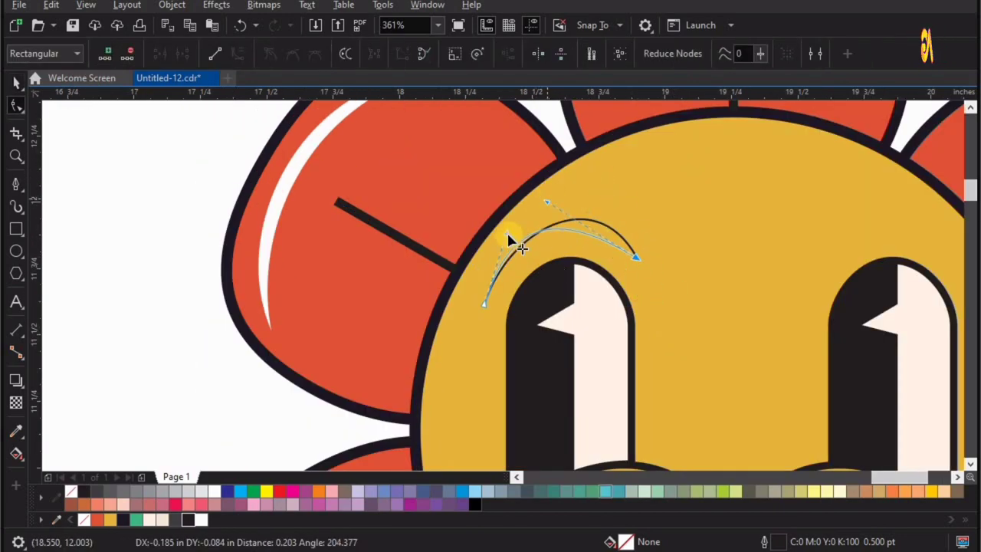
left_click_drag(509, 237, 508, 256)
left_click_drag(486, 304, 483, 314)
left_click_drag(636, 276, 632, 250)
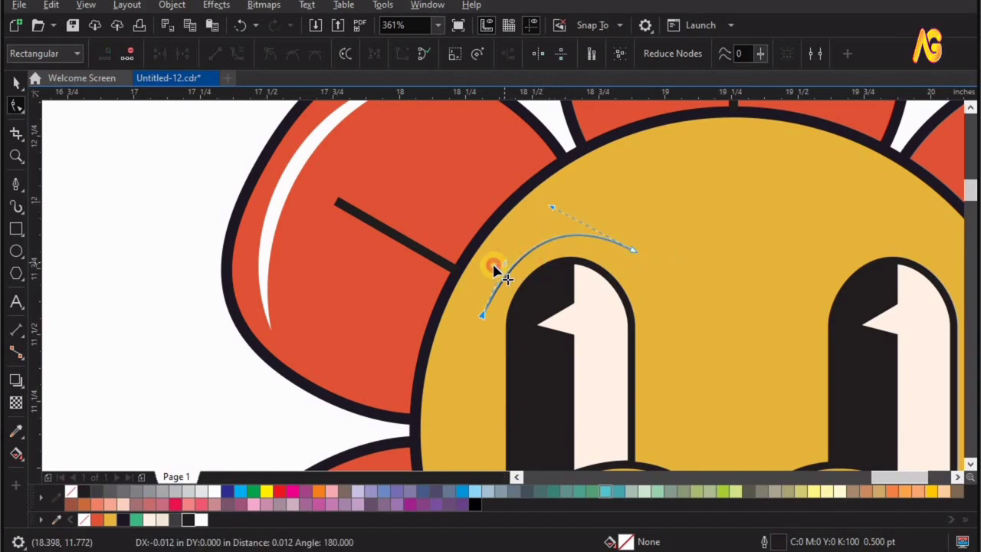
- Give the eyebrow a 2 pt outline with round line caps
key("space")
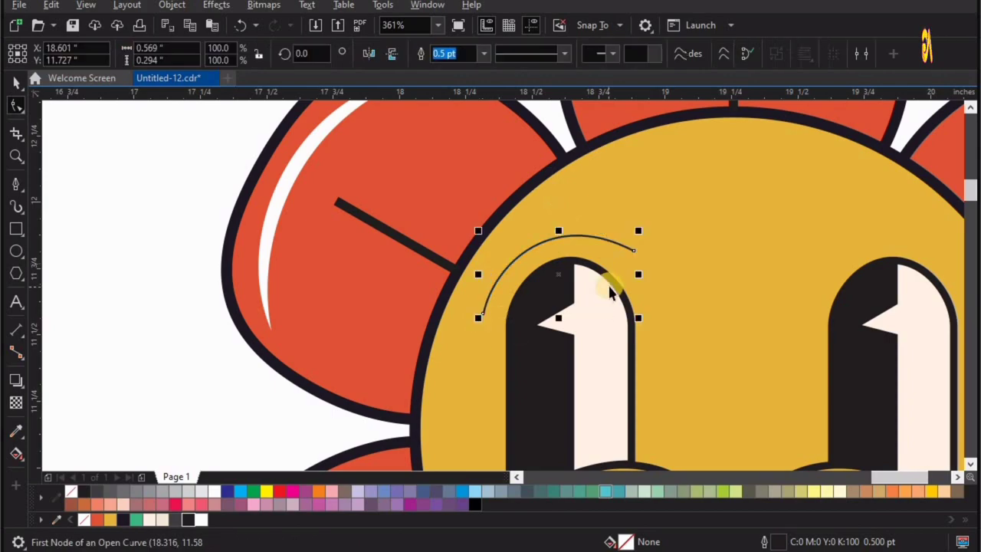
key("F12")
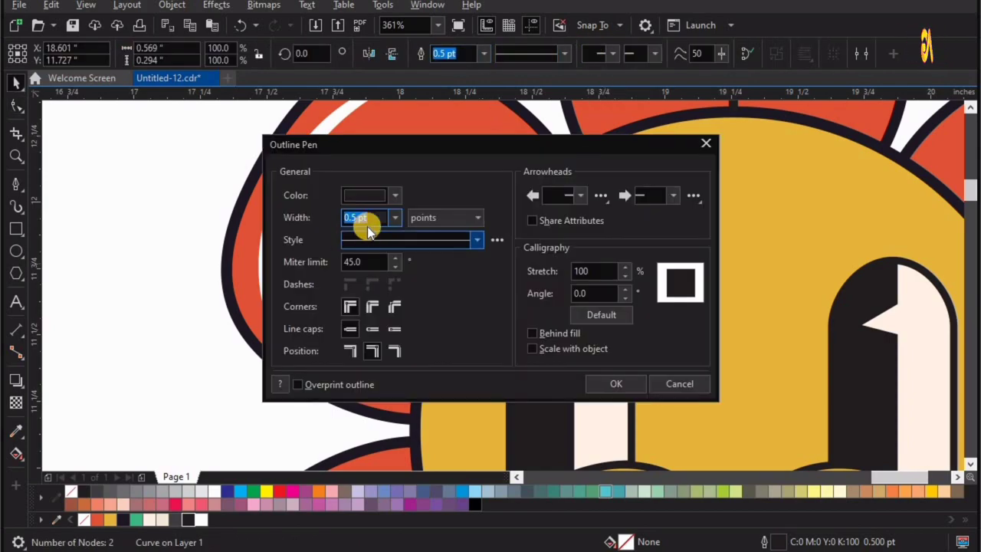
left_click(366, 338)
left_click(616, 383)
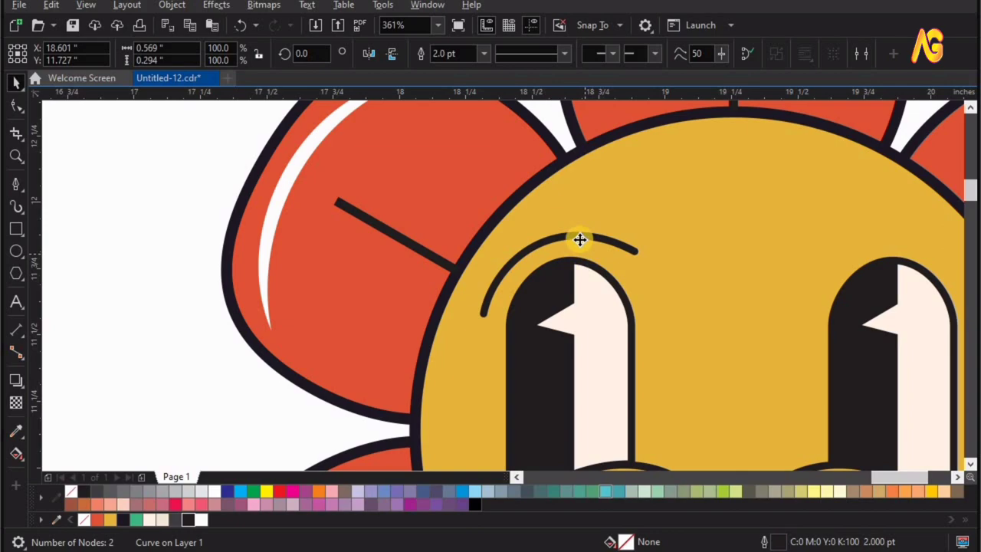
- Place a horizontally mirrored copy of the eyebrow above the right eye
scroll(540, 230, "down", 5)
key("z")
left_click_drag(552, 180, 790, 330)
key("space")
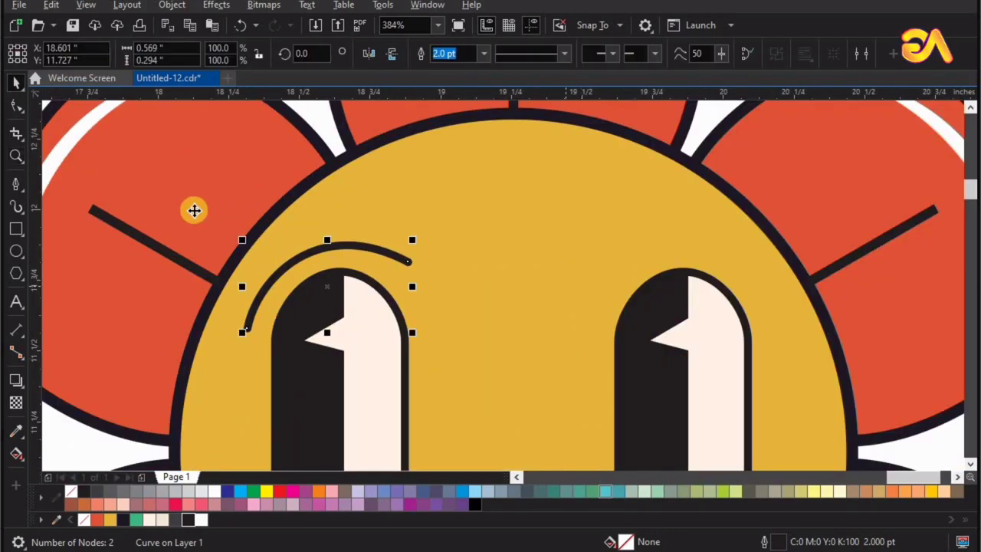
left_click_drag(180, 204, 653, 213)
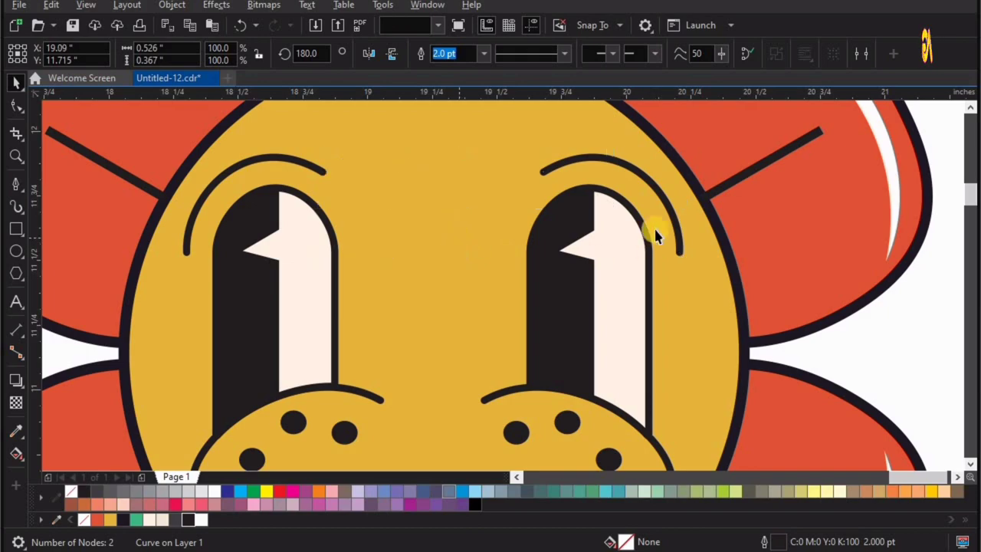
left_click(678, 208)
- Start a new Pen curve between the eyes
scroll(679, 209, "down", 5)
scroll(733, 300, "up", 4)
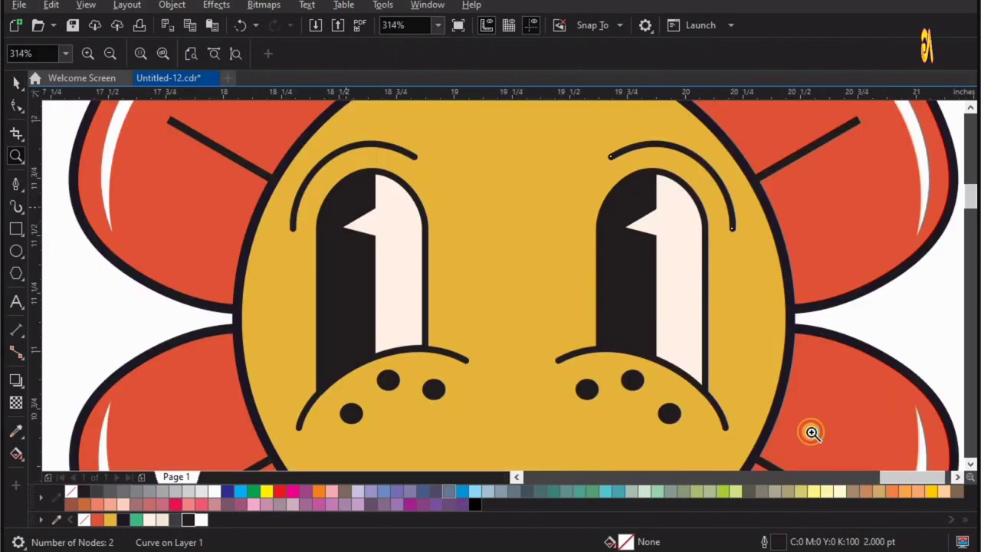
scroll(810, 434, "up", 1)
left_click(17, 184)
left_click(462, 324)
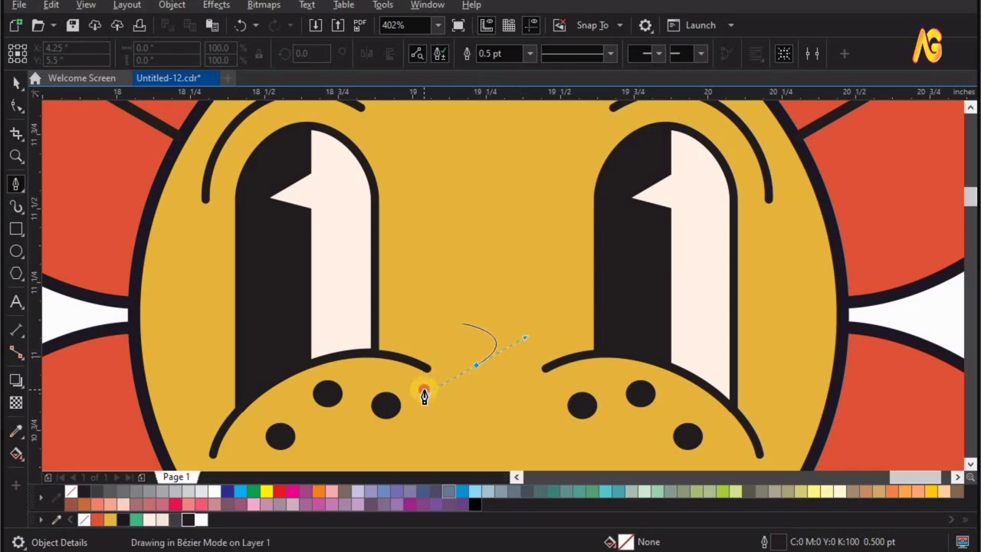
- Finish the small curve between the eyes and give it a 2 pt outline
key("space")
scroll(546, 133, "up", 2)
key("F12")
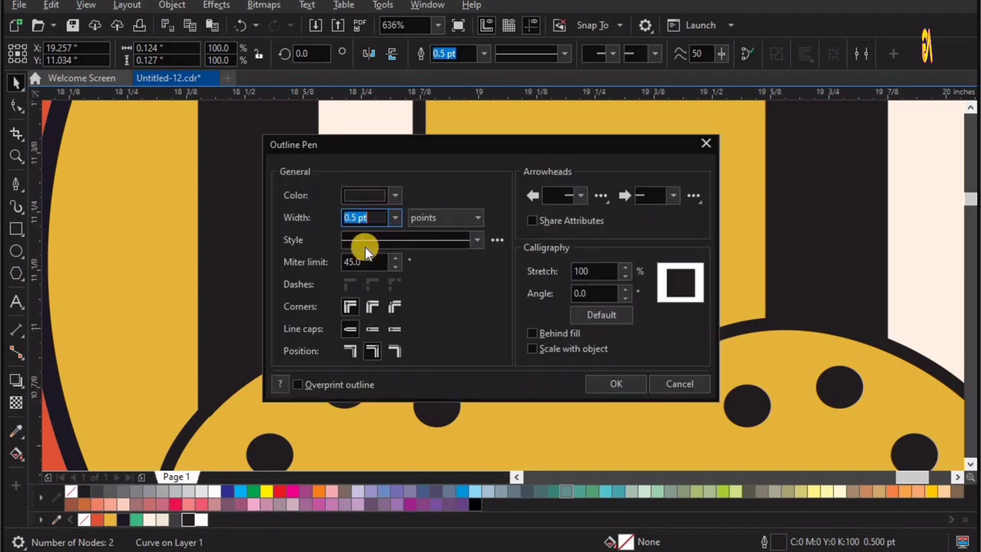
type("2")
left_click(610, 384)
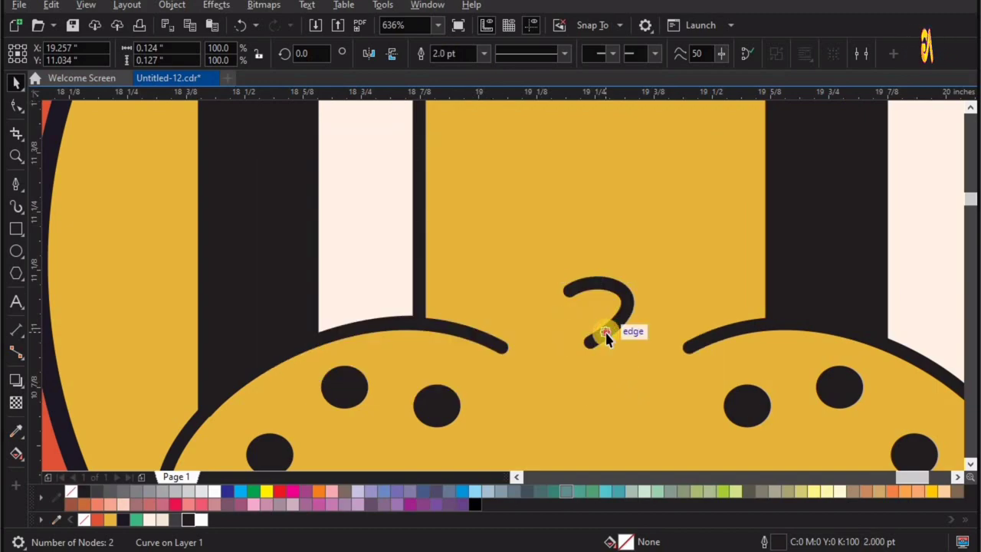
scroll(606, 342, "down", 5)
scroll(764, 407, "up", 2)
scroll(626, 405, "up", 2)
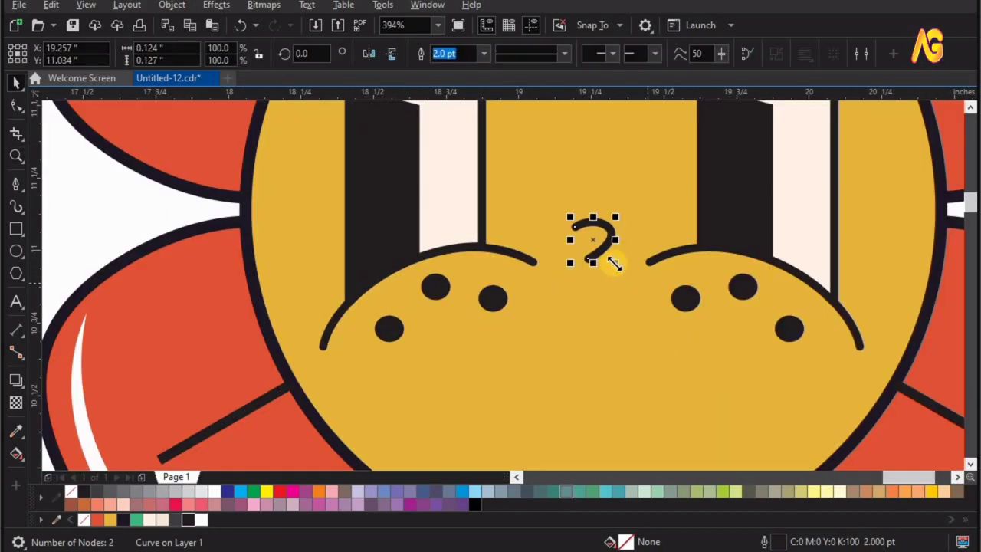
- Thicken the nose curve's outline to 3.5 pt
key("z")
key("F4")
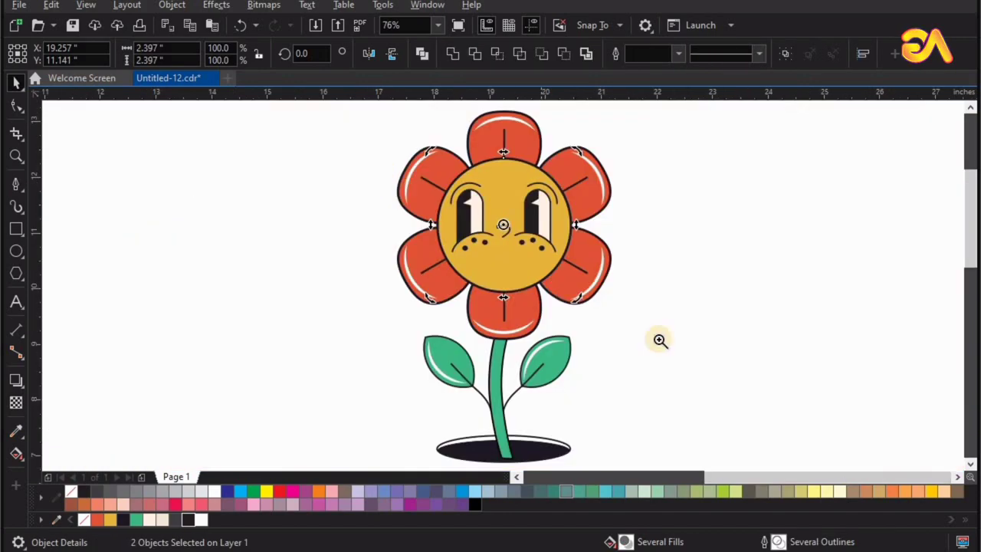
left_click(608, 364)
left_click(543, 188)
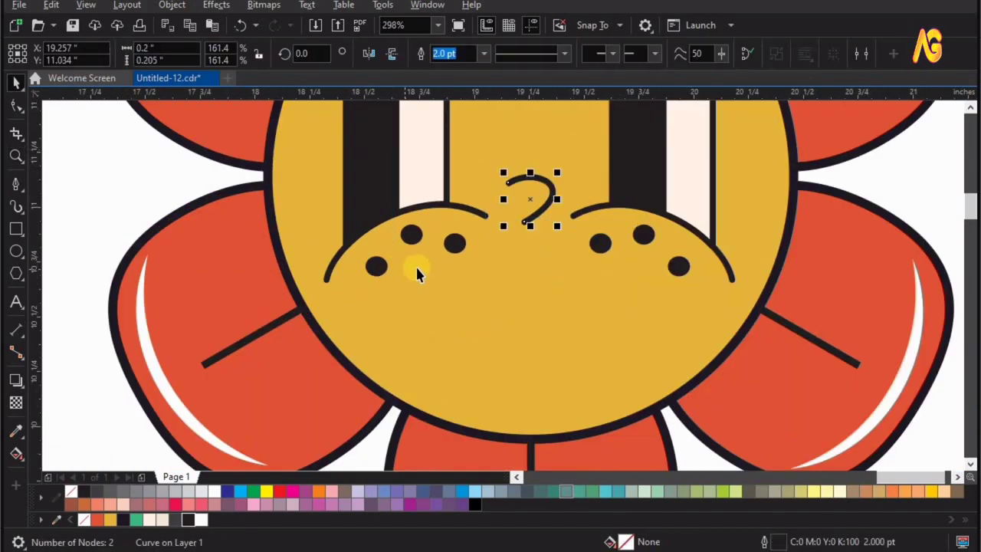
key("F12")
type("3.5")
key("Return")
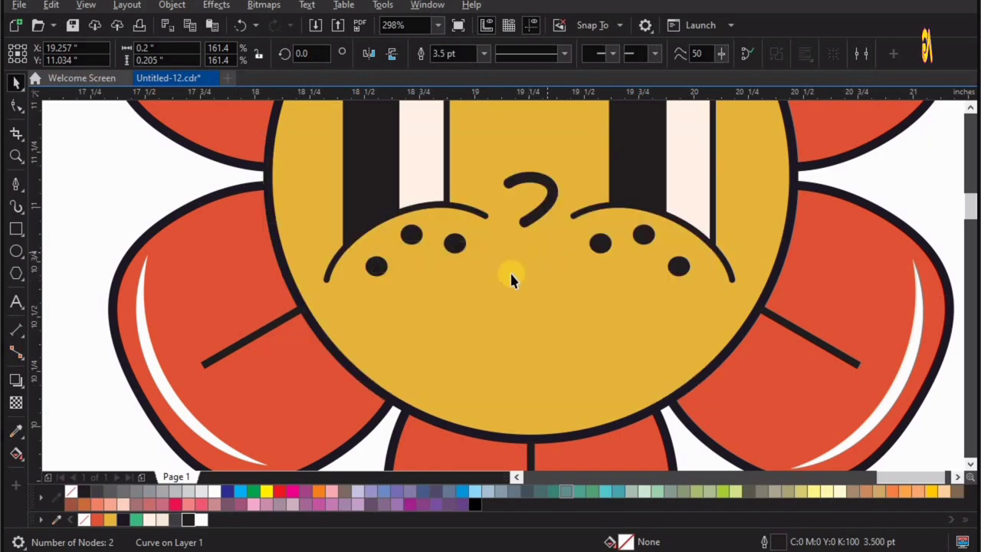
- Deselect the nose and zoom in on the lower half of the face
key("F4")
key("Escape")
key("z")
mouse_move(642, 324)
left_mouse_down()
mouse_move(345, 184)
mouse_move(777, 406)
left_mouse_up()
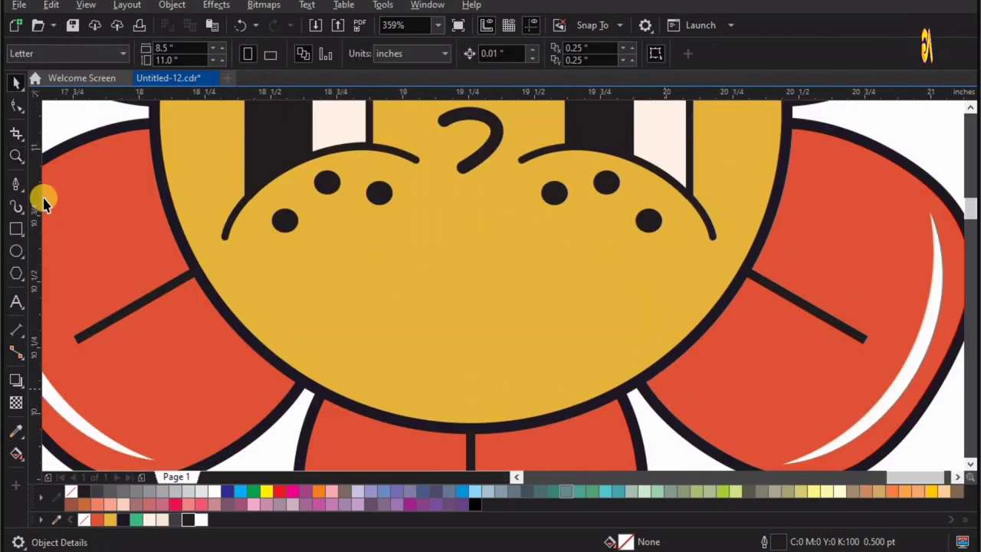
- Draw a closed four-cornered mouth outline below the cheeks
left_click(401, 370)
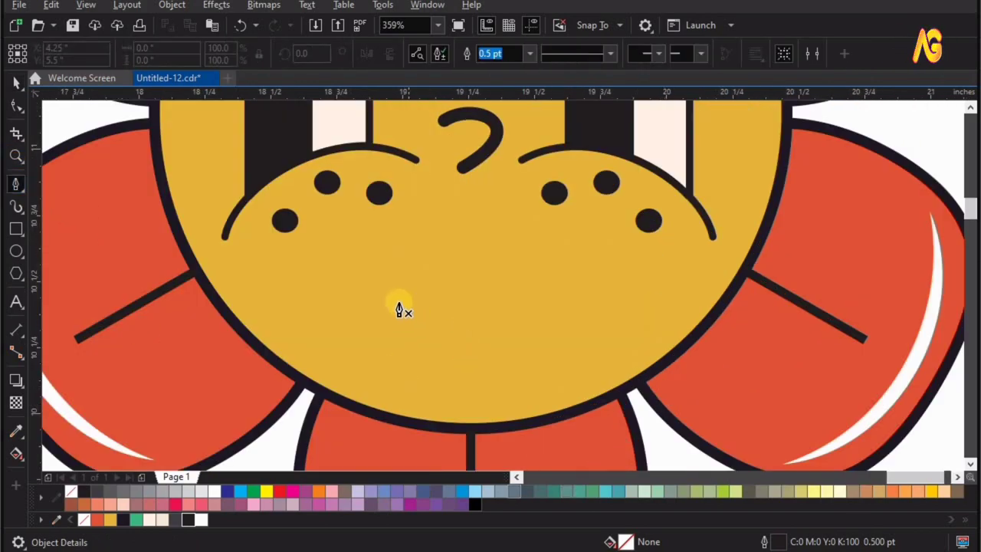
left_click(505, 302)
key("Escape")
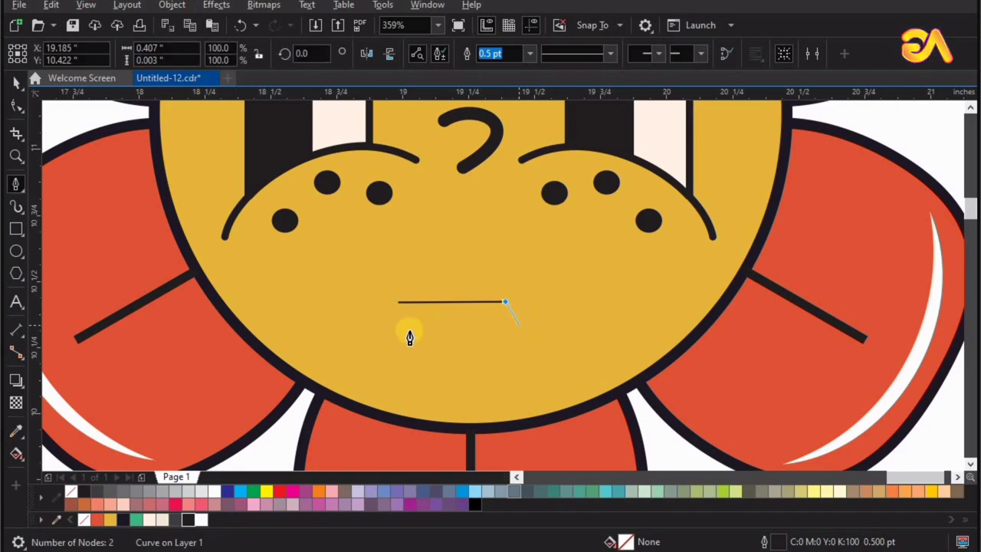
left_click(390, 326)
left_click(398, 303)
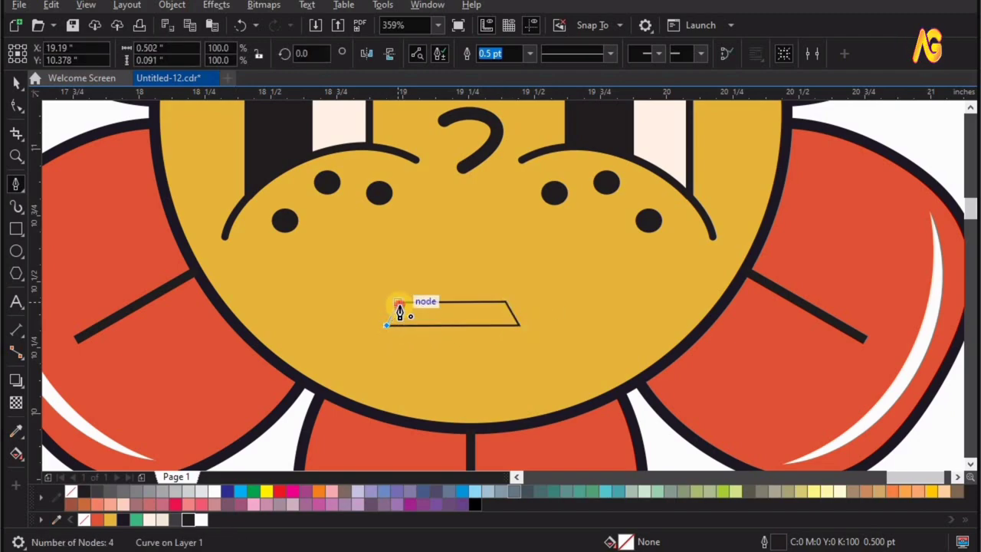
left_click(16, 107)
left_click_drag(253, 263, 619, 376)
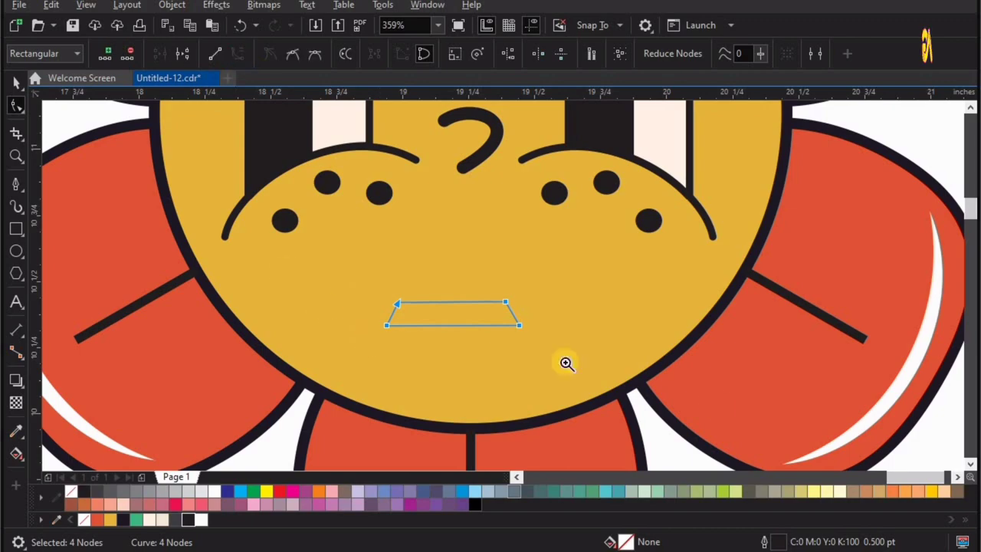
- Curve the mouth's top and bottom edges downward into a smile shape
scroll(567, 363, "up", 2)
left_click(450, 262)
mouse_move(451, 263)
left_mouse_down()
mouse_move(343, 263)
mouse_move(329, 309)
left_mouse_up()
left_click(282, 211)
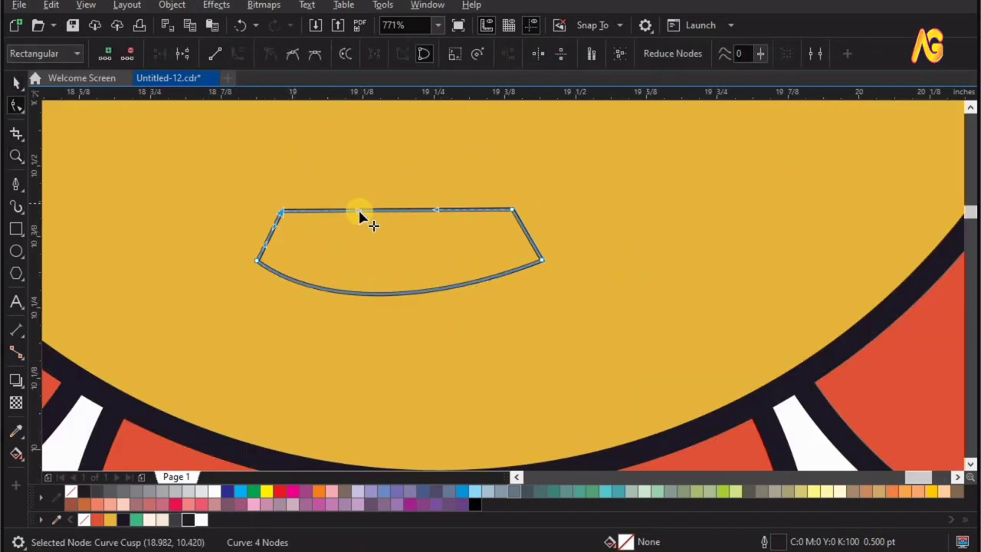
left_click_drag(360, 217, 372, 248)
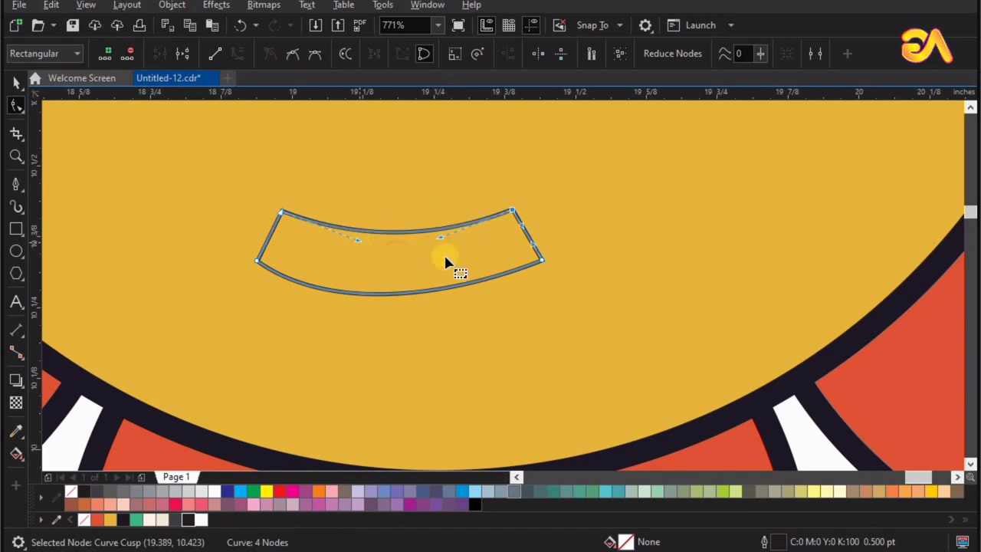
left_click_drag(447, 262, 519, 292)
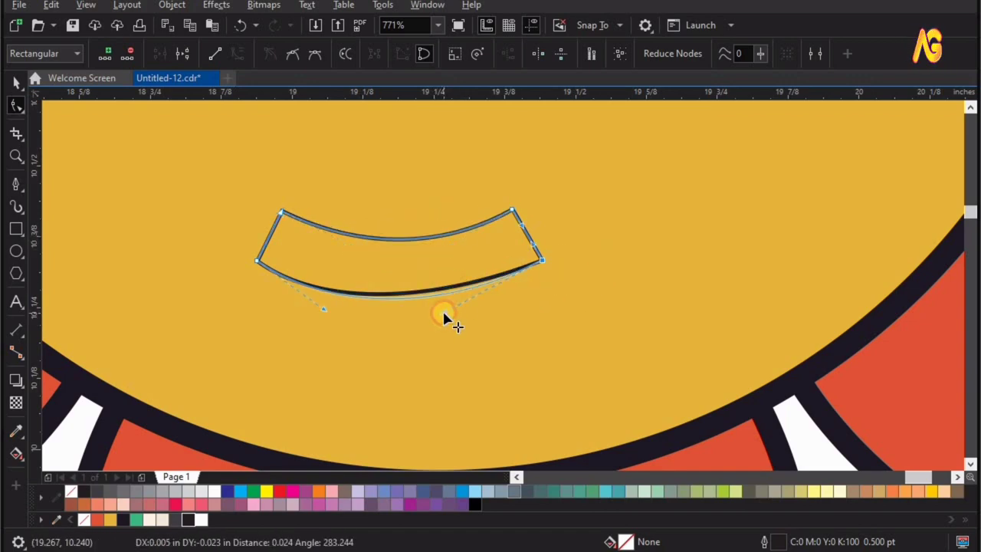
key("space")
left_click_drag(439, 268, 477, 268)
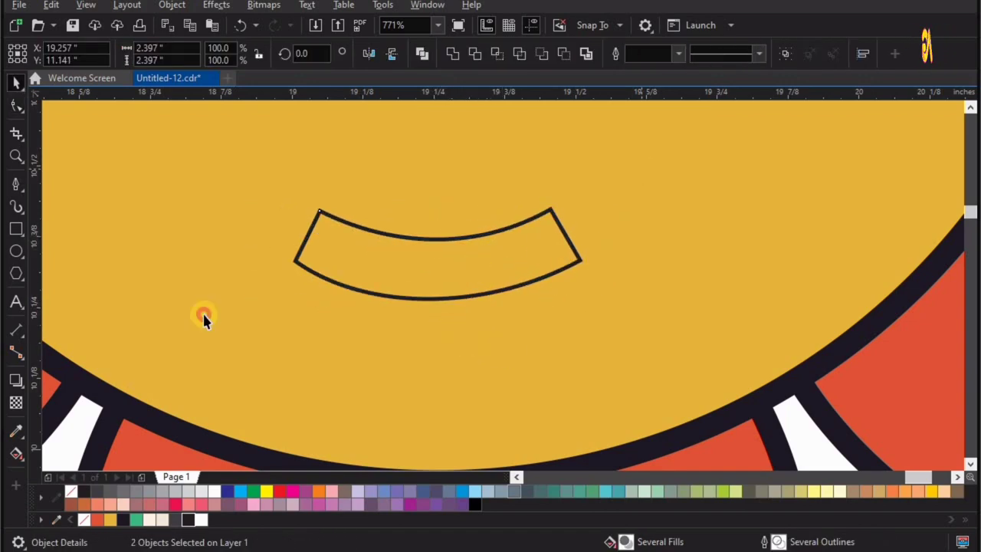
- Fill the mouth with black from the color palette
left_click(189, 519)
key("F4")
key("z")
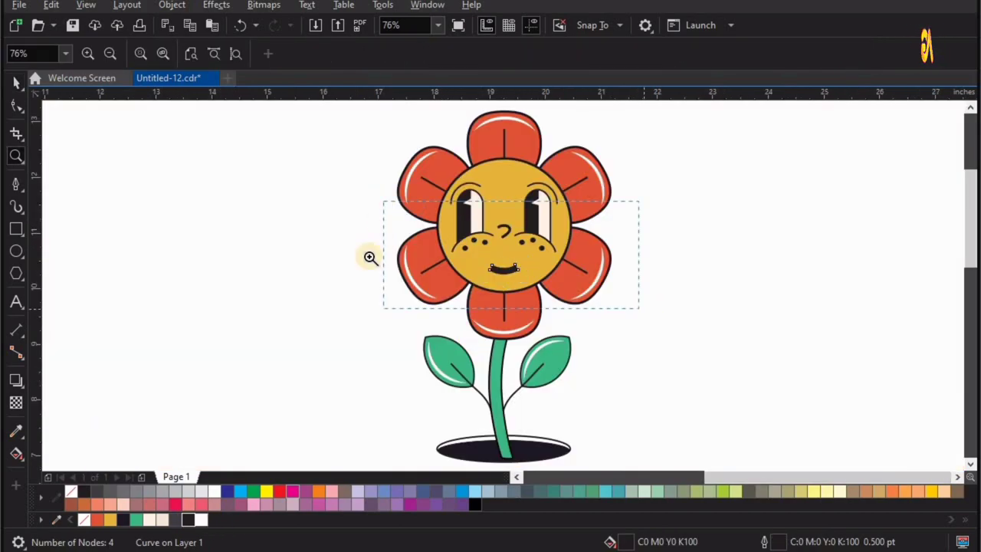
scroll(504, 268, "up", 3)
scroll(514, 329, "up", 2)
key("space")
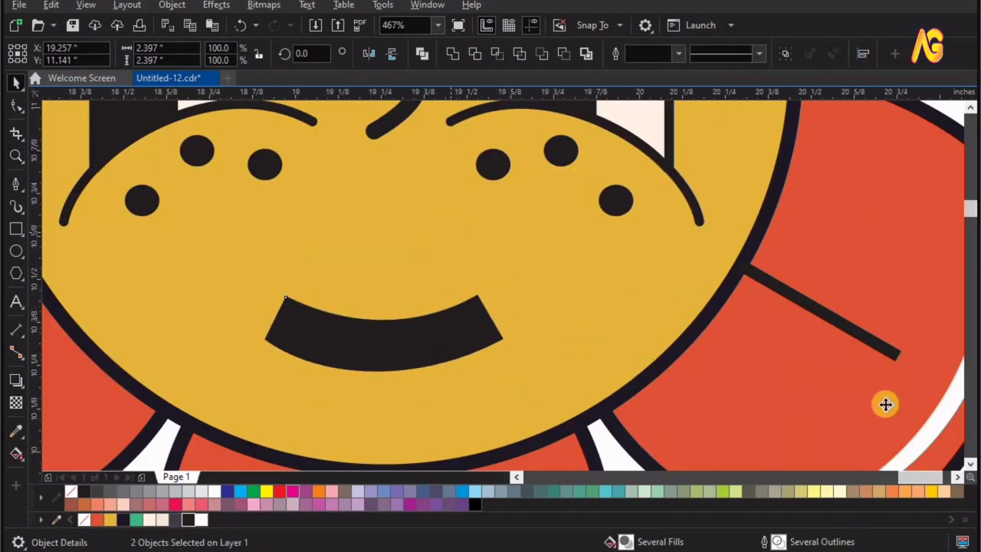
key("F4")
key("z")
scroll(269, 168, "up", 3)
scroll(609, 327, "up", 3)
key("space")
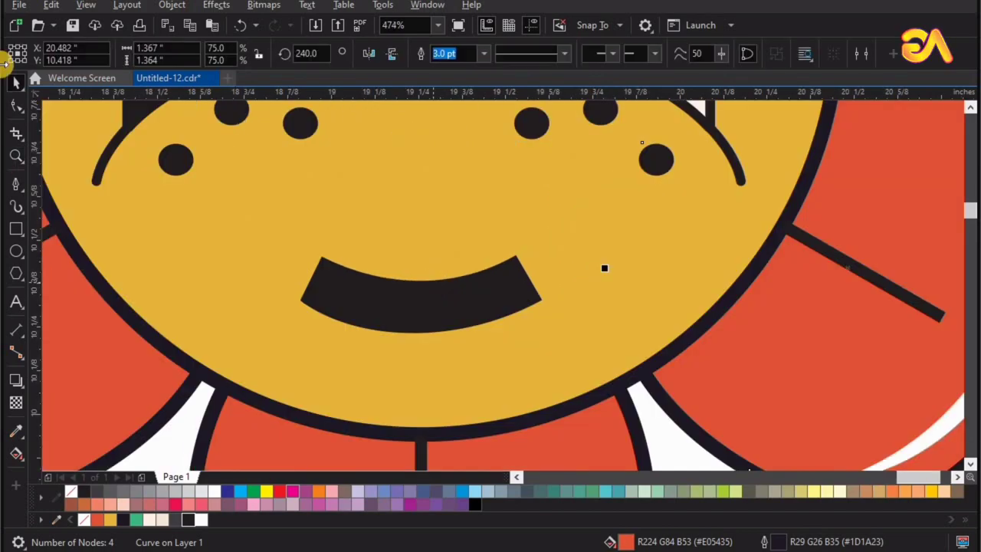
- Draw a short line at the mouth's left end and bend it into a curve
left_click(15, 184)
left_click(329, 243)
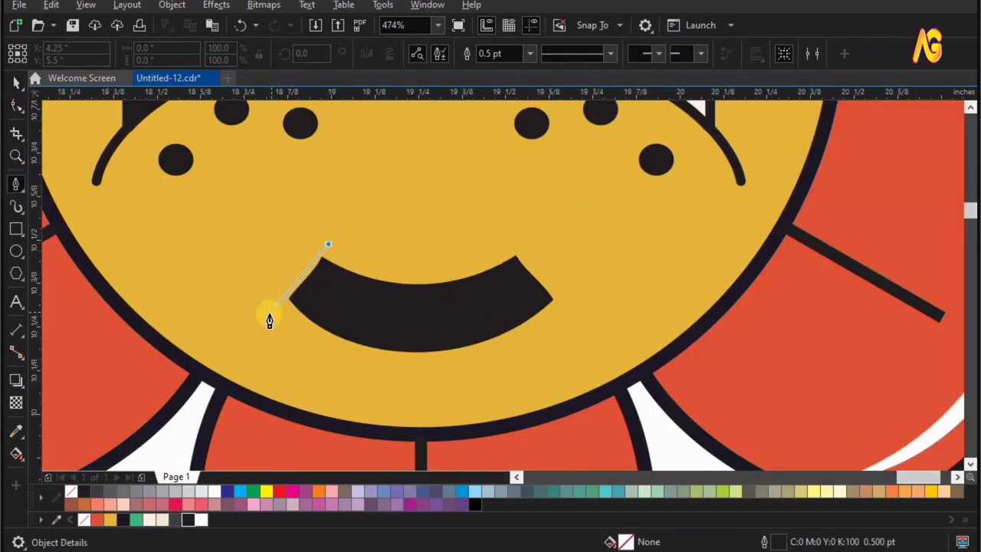
double_click(268, 312)
key("F10")
left_click_drag(260, 317, 342, 216)
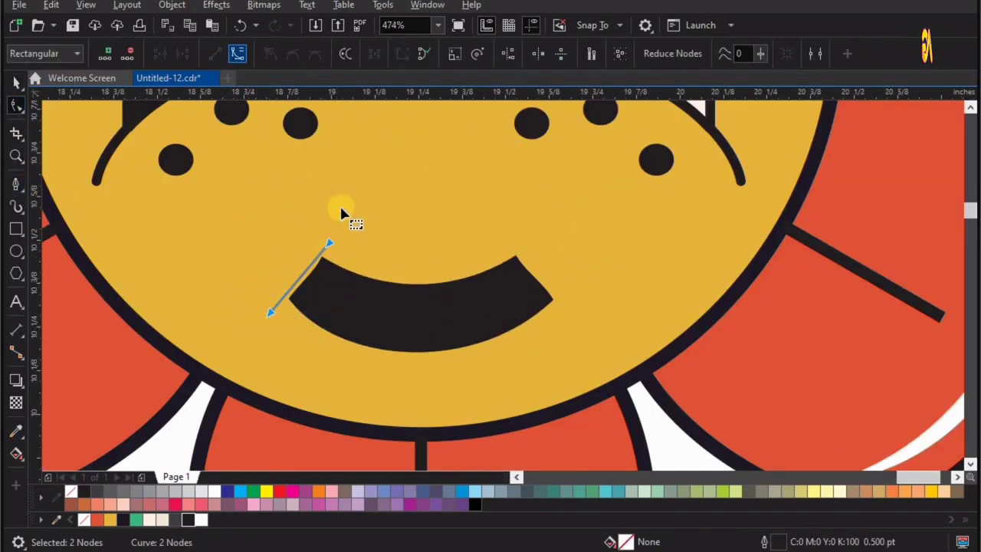
mouse_move(291, 288)
left_mouse_down()
mouse_move(299, 297)
mouse_move(274, 322)
left_mouse_up()
left_click(261, 312)
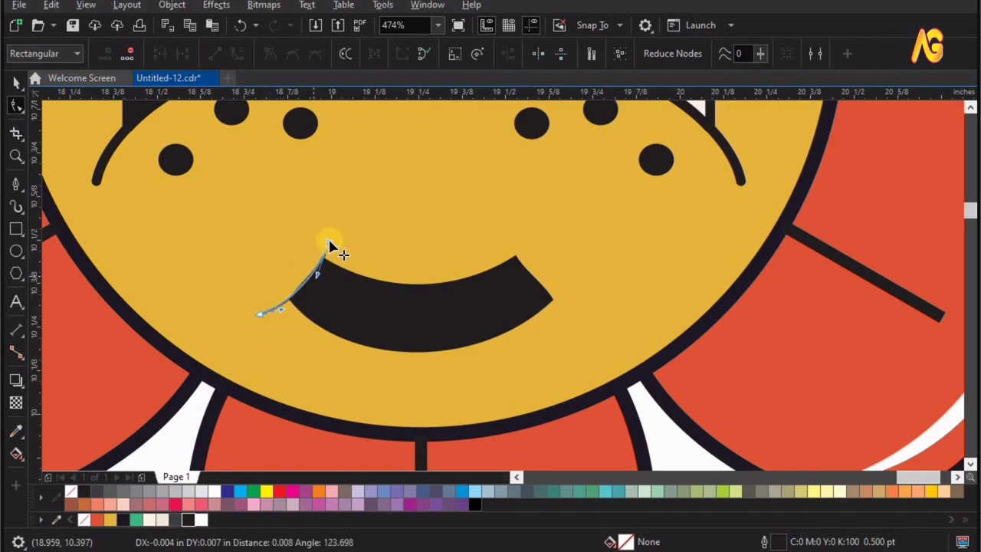
left_click_drag(325, 243, 328, 232)
left_click_drag(316, 268, 323, 272)
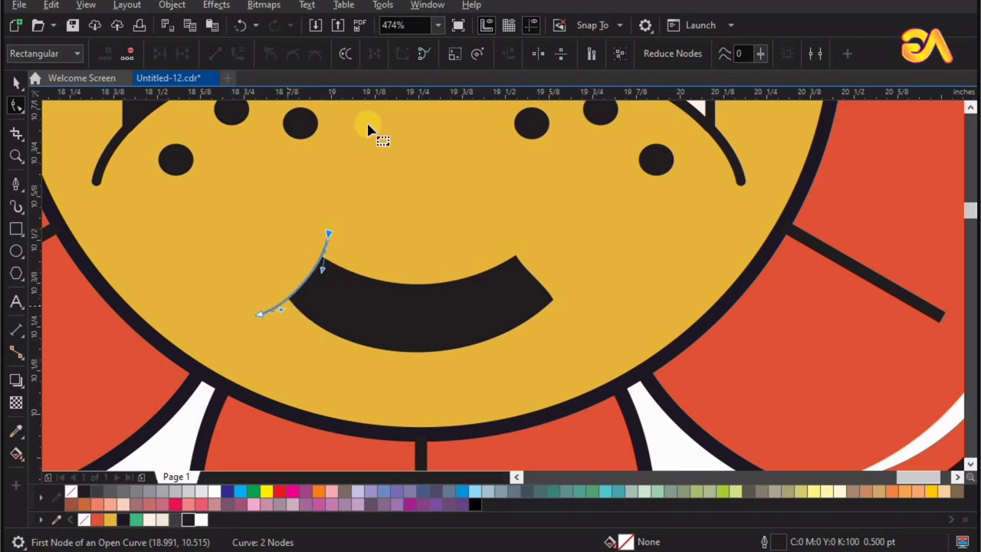
- Give the cheek curve a 2 pt outline and adjust its lower bend
key("F12")
left_click(364, 223)
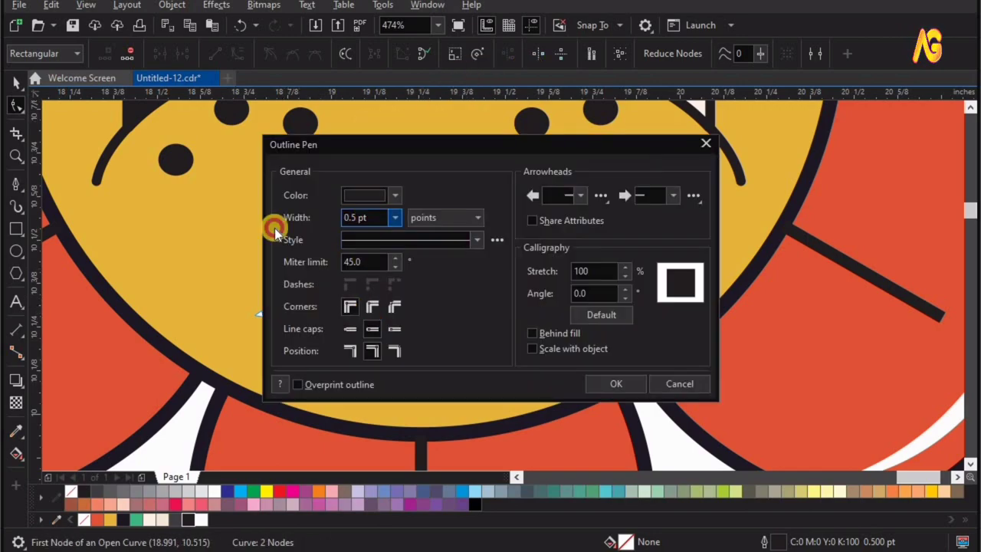
type("2")
key("Return")
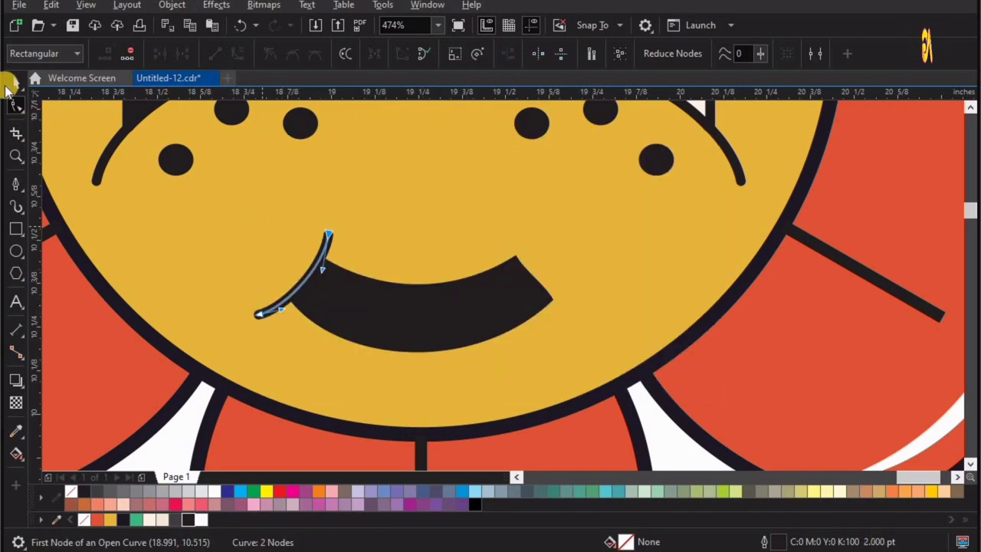
key("space")
key("space")
left_click(249, 317)
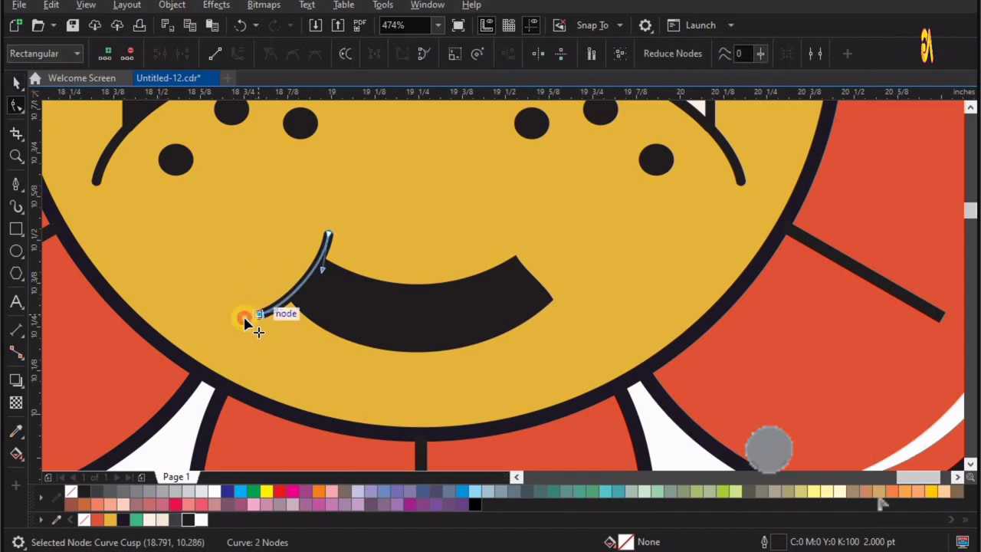
left_click_drag(331, 265, 331, 262)
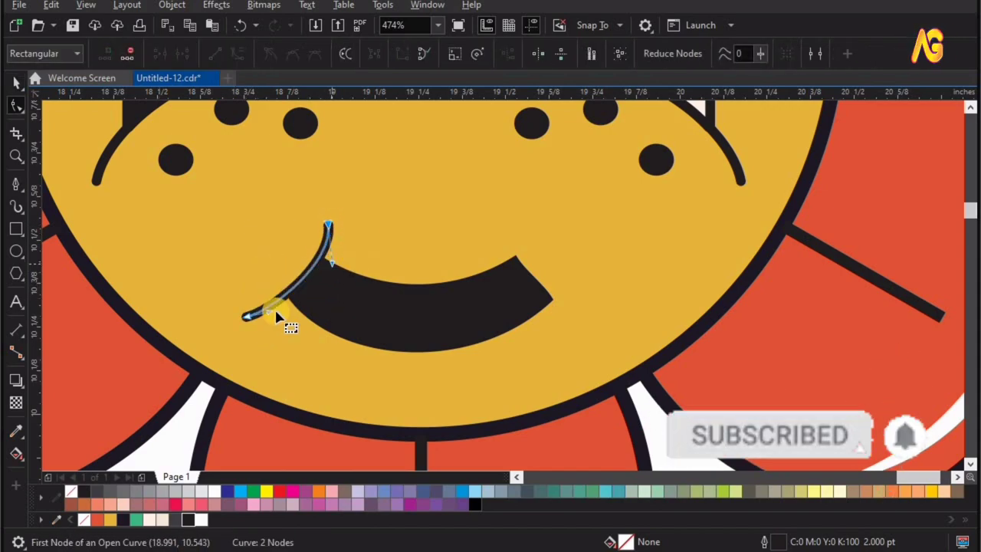
- Mirror-copy the curve to the mouth's right end and Combine both with the mouth
key("space")
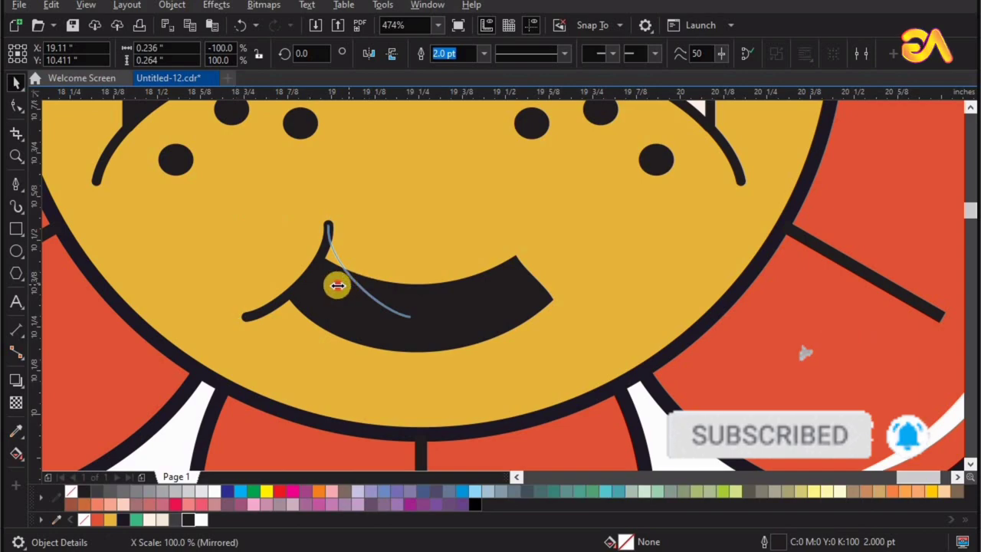
left_click_drag(249, 270, 547, 276)
left_click(486, 328, "shift")
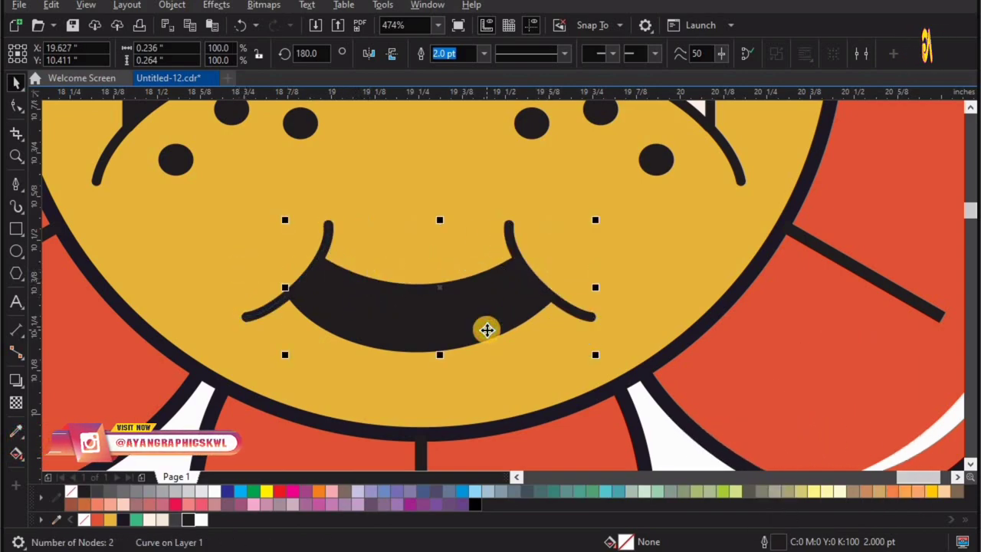
left_click(620, 409)
left_click(683, 385)
- Draw a straight line below the mouth's left side and bend it into a lip curve
key("z")
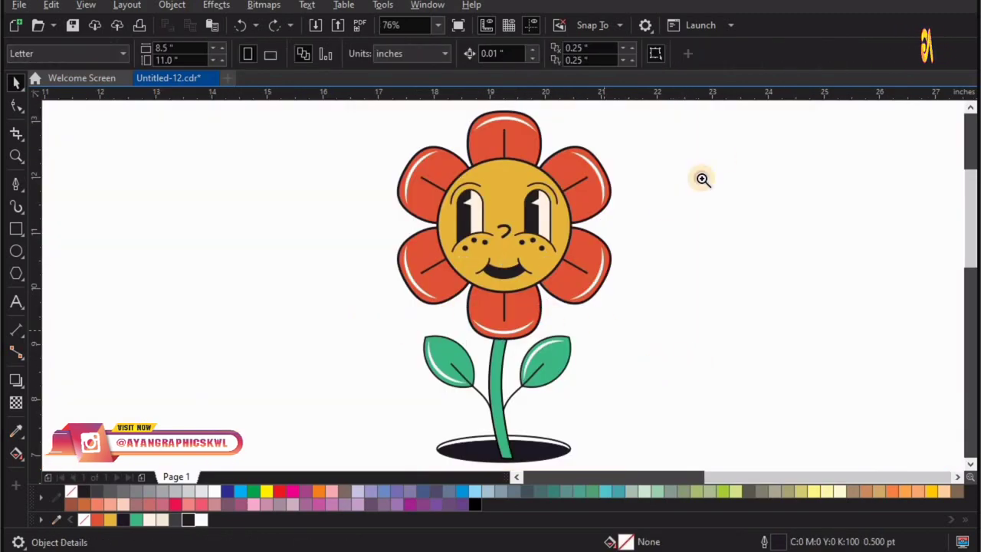
left_click(539, 376)
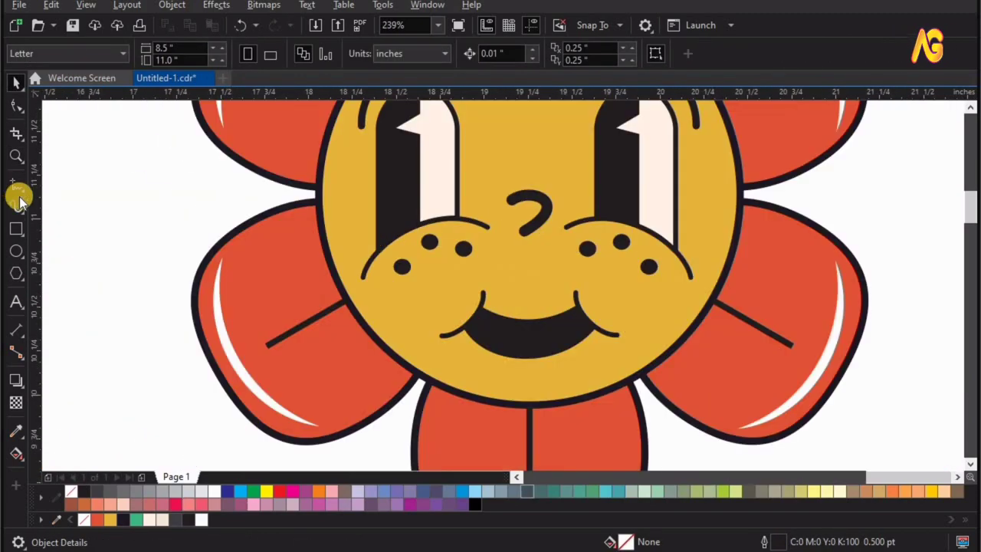
left_click(23, 197)
left_click(57, 234)
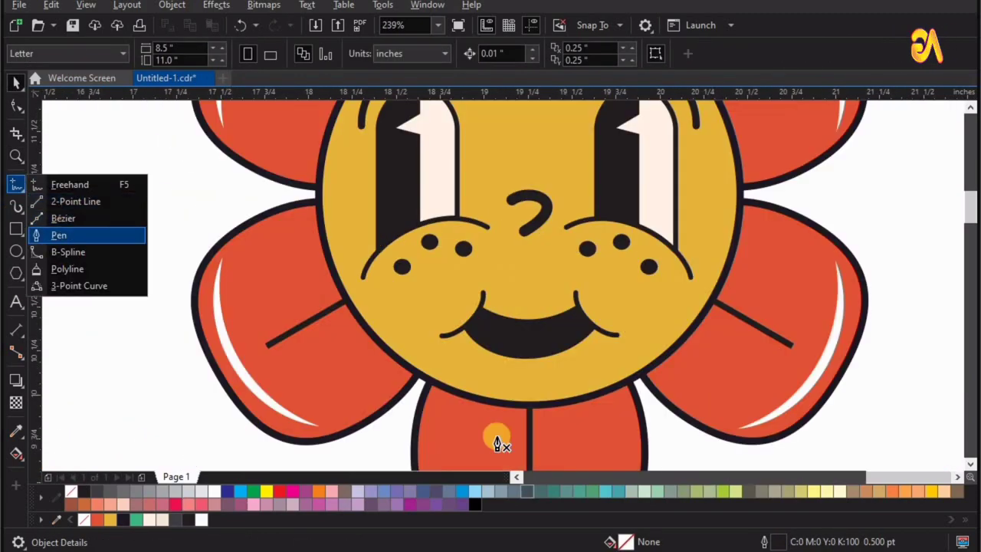
left_click(460, 346)
double_click(517, 380)
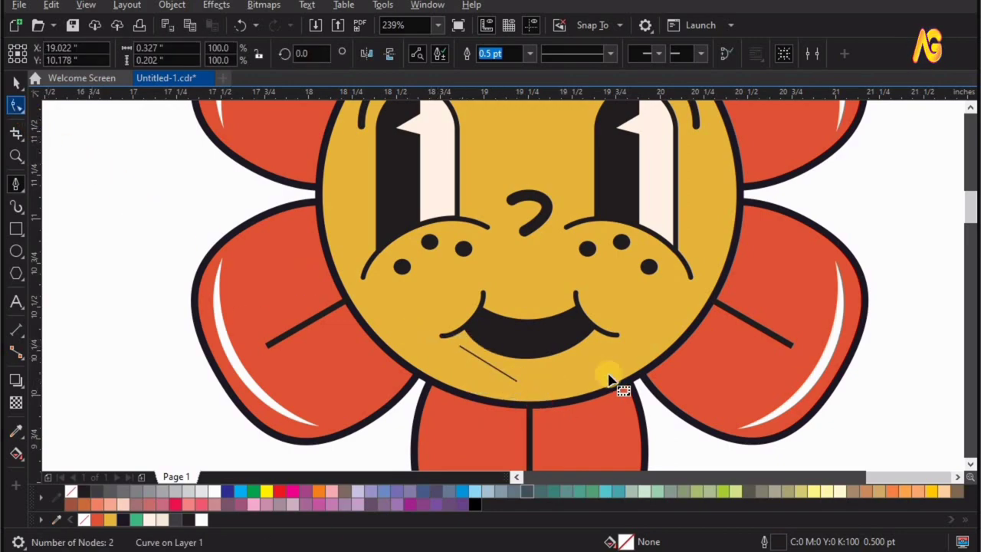
key("ctrl+a")
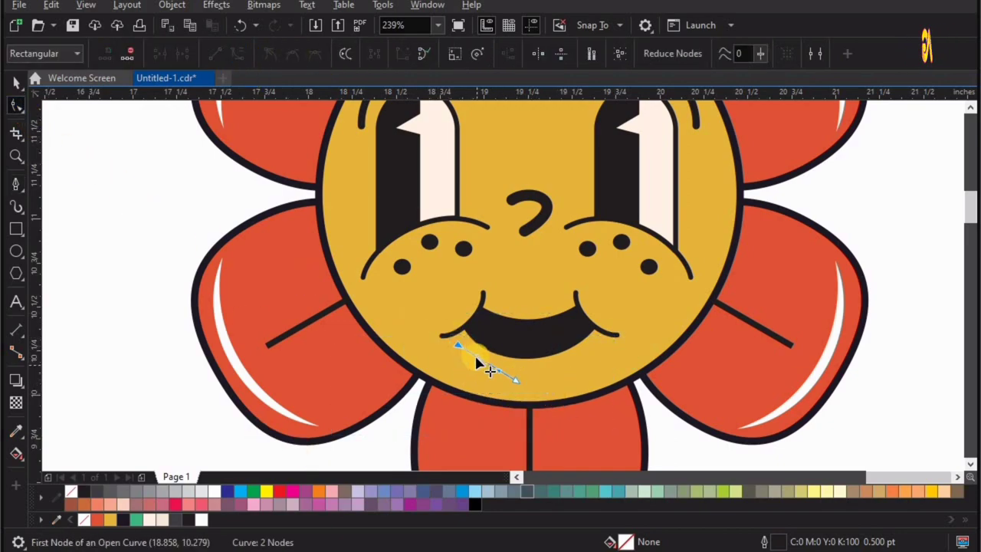
left_click_drag(489, 371, 499, 384)
- Zoom in and shift the lip curve's end point slightly left
key("z")
left_click_drag(667, 453, 366, 283)
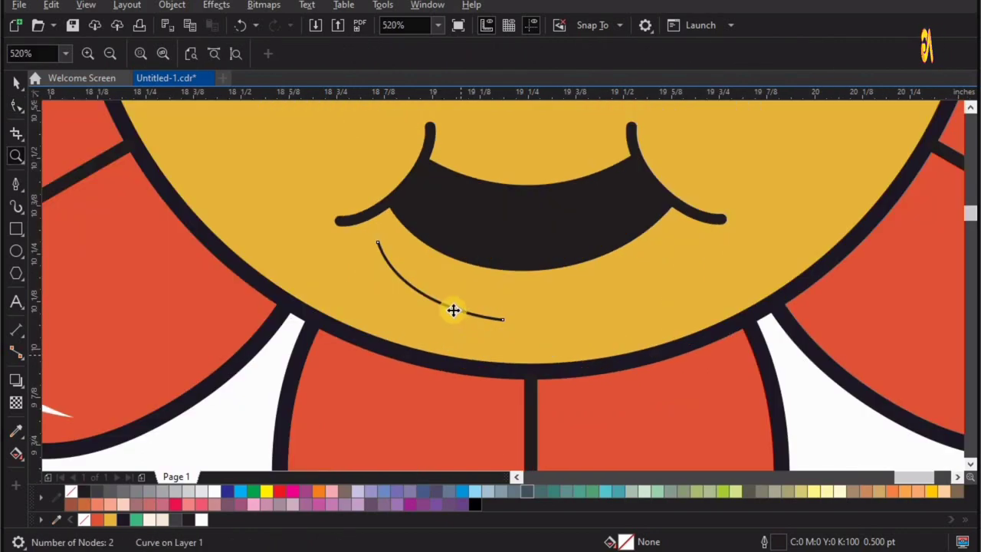
key("space")
key("F10")
left_click_drag(502, 319, 483, 311)
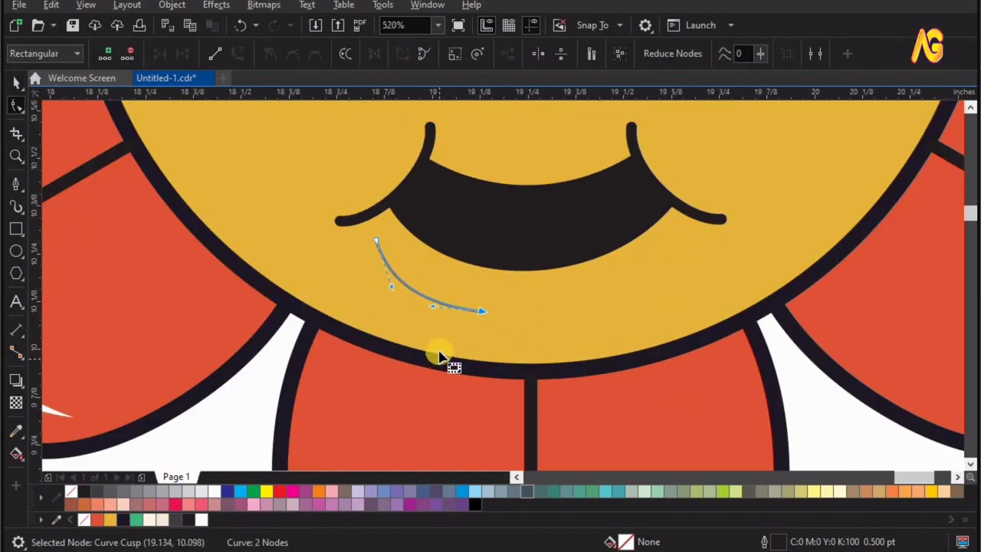
key("space")
- Try 4.0 pt and then 3.0 pt outline widths on the lip curve
left_click(484, 53)
left_click(447, 161)
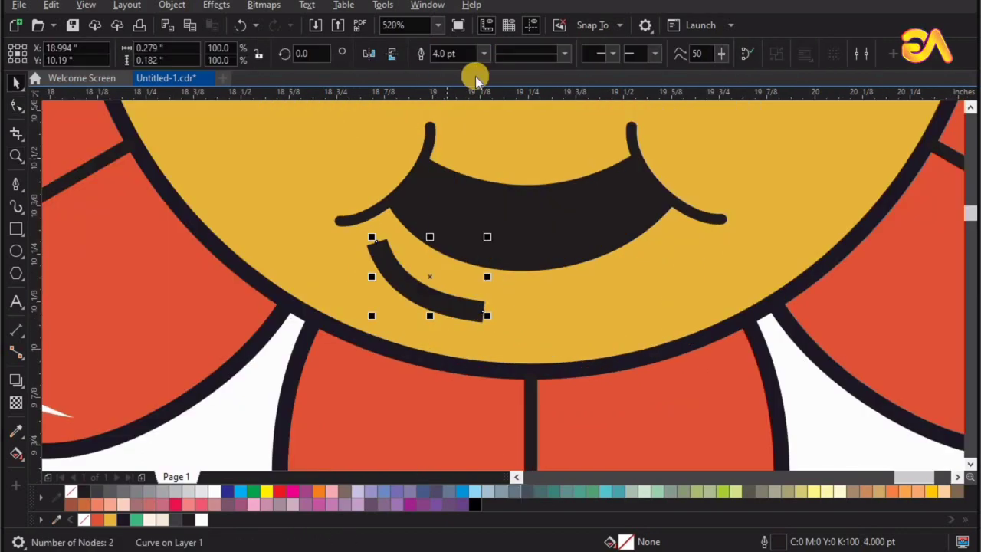
left_click(484, 53)
left_click(445, 150)
- Give the lip line round caps and a 2.5 pt outline width
key("F12")
left_click(373, 329)
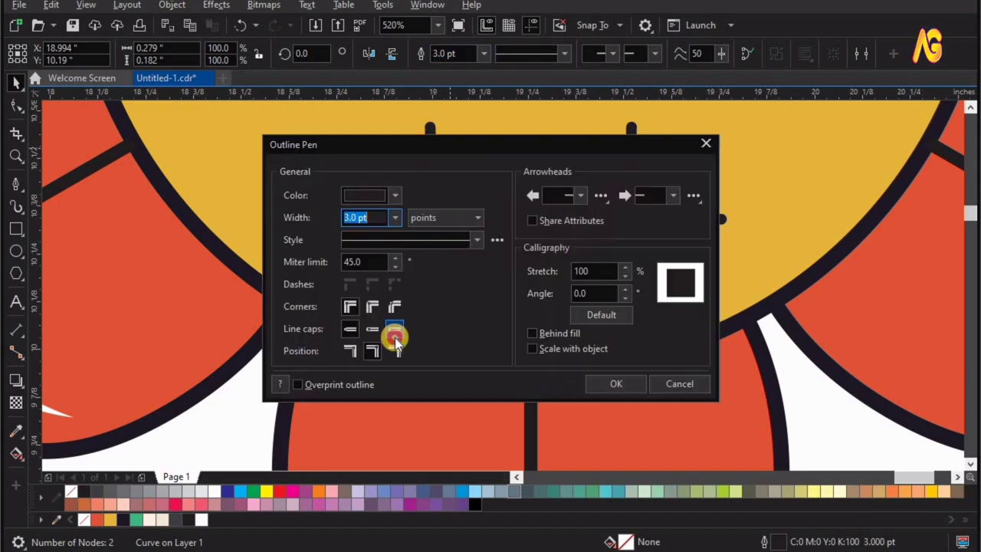
left_click(615, 384)
key("F12")
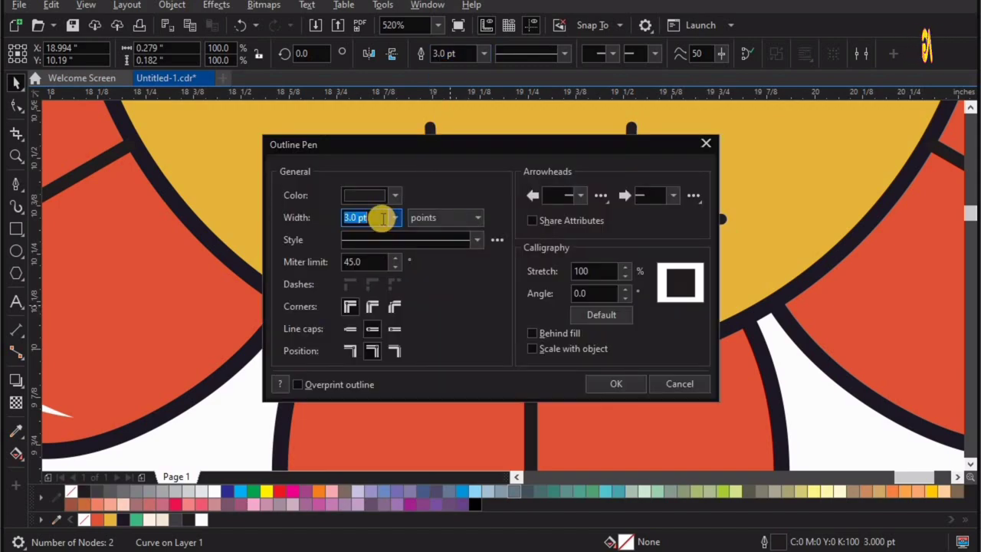
type("2.5")
key("Return")
key("space")
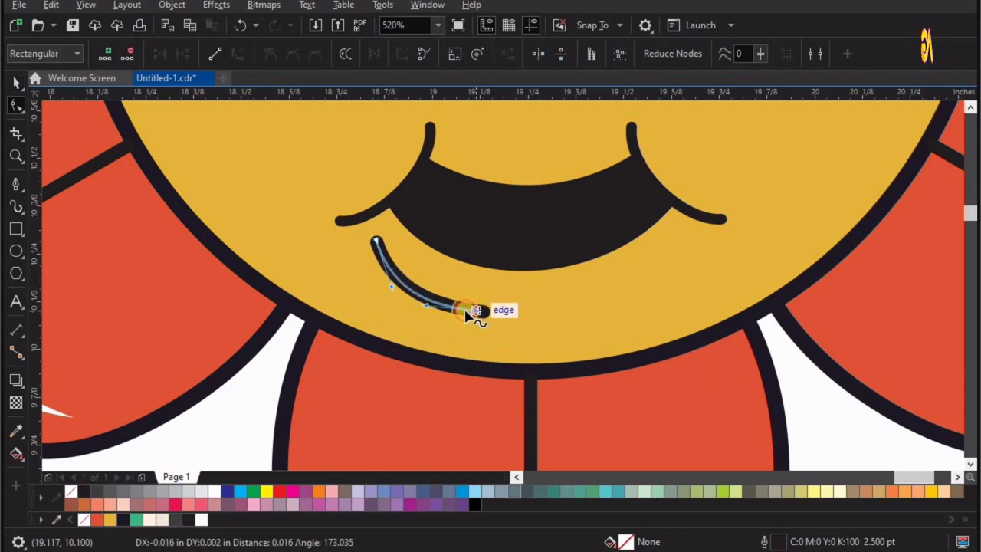
left_click(471, 310)
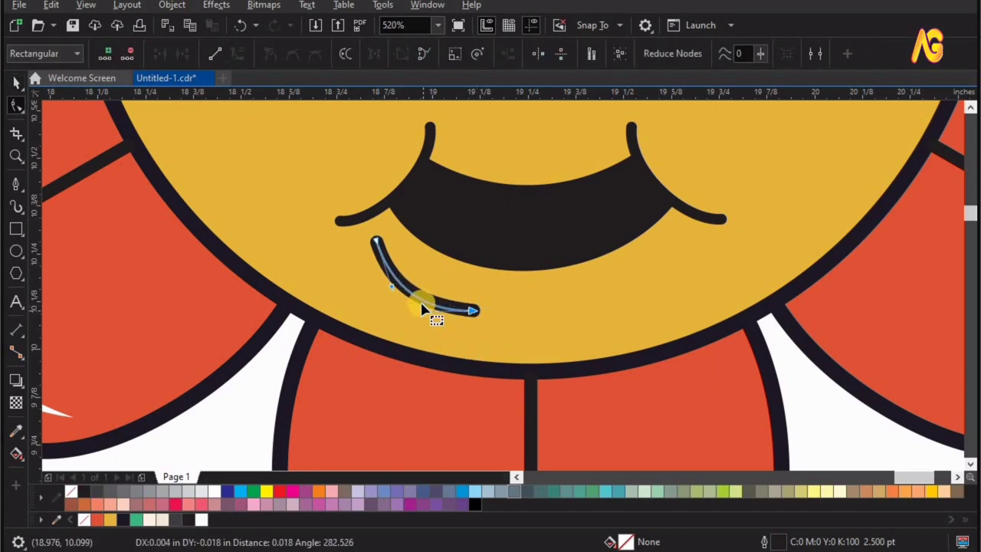
key("space")
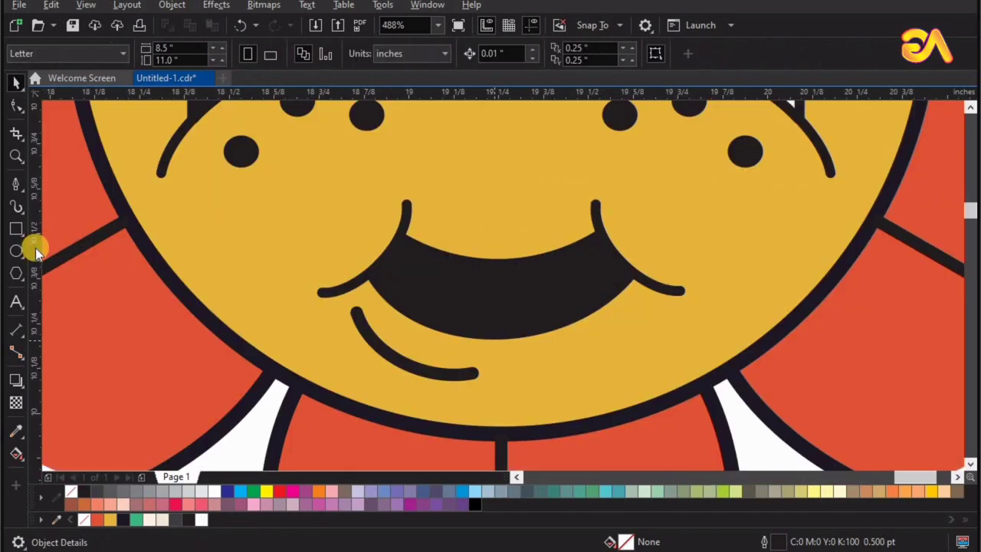
- Create the tongue from where a small circle overlaps the mouth's bottom, deleting the leftover circle
left_click_drag(449, 345, 367, 261)
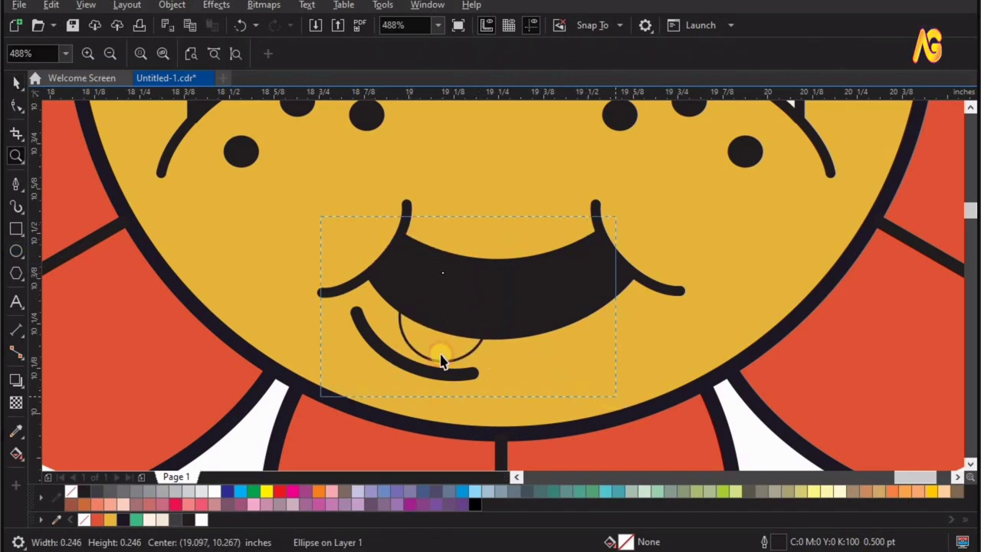
scroll(428, 361, "up", 2)
left_click_drag(428, 358, 415, 354)
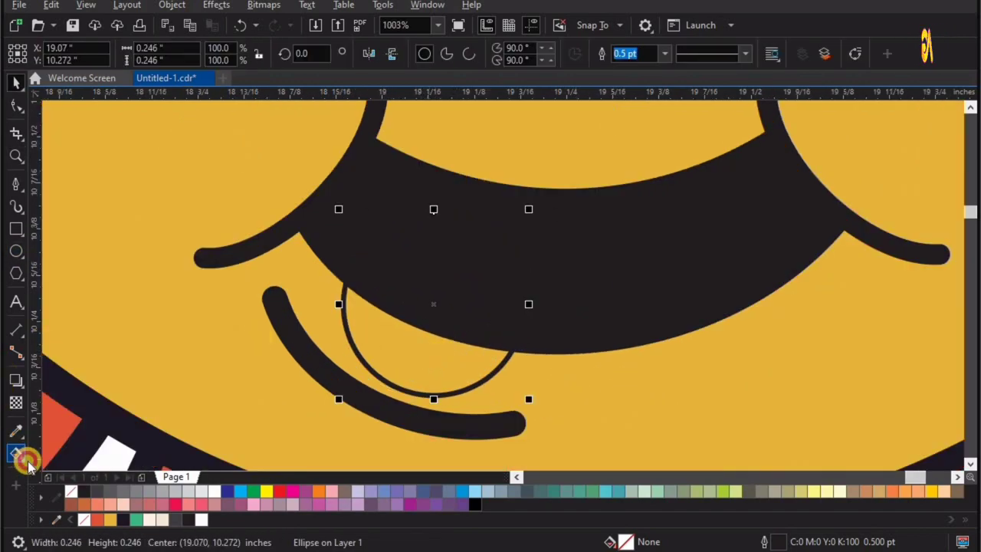
left_click(29, 464)
left_click(66, 468)
left_click(404, 300)
key("space")
left_click(417, 372)
key("Delete")
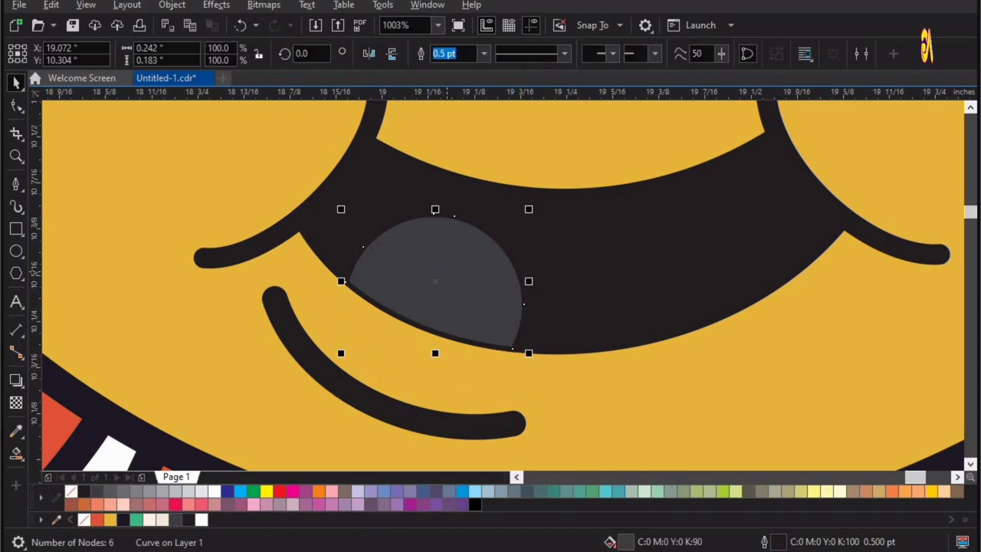
- Fill the tongue orange-red, nudge it up, tilt it slightly, then view the whole flower
left_click_drag(422, 335, 423, 335)
left_click_drag(431, 291, 432, 286)
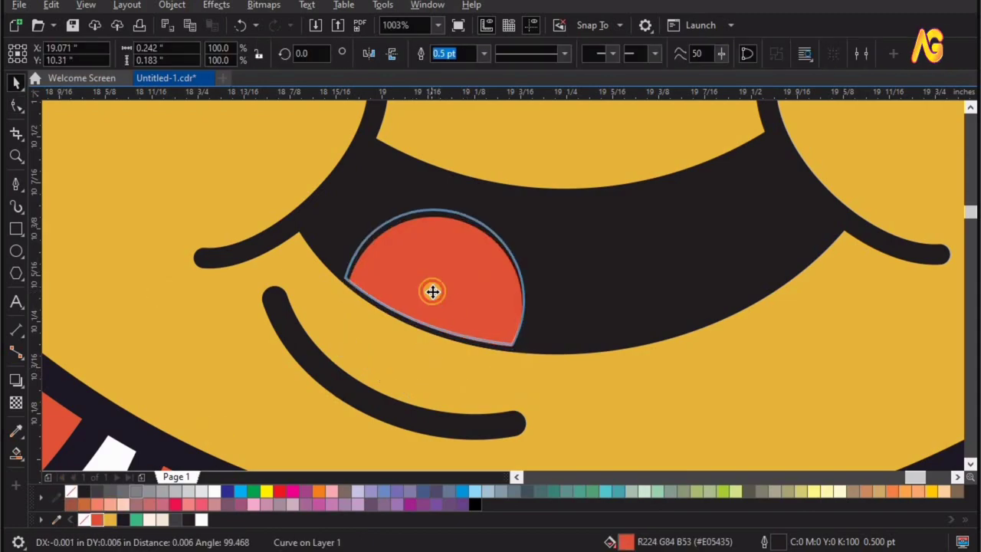
left_click_drag(530, 359, 534, 355)
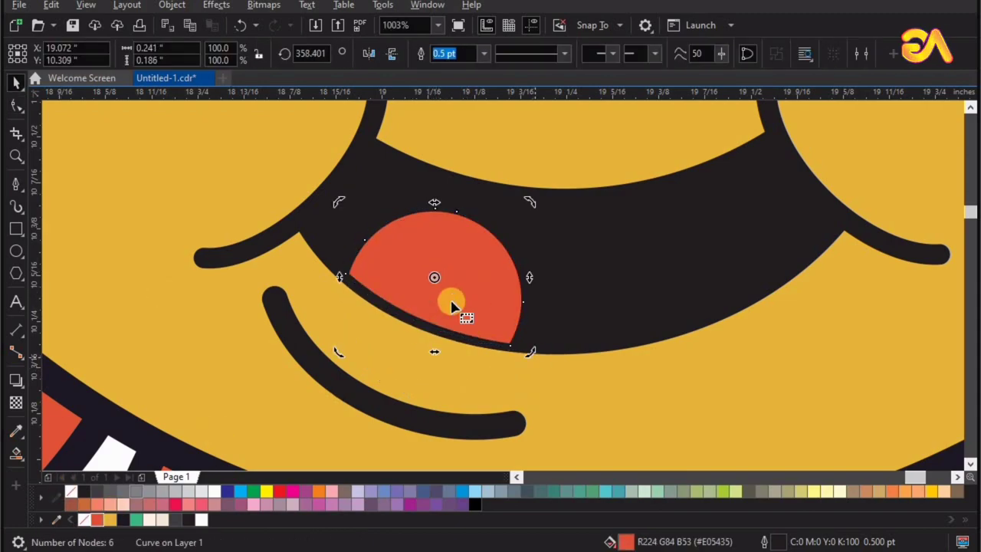
key("F4")
left_click(636, 314)
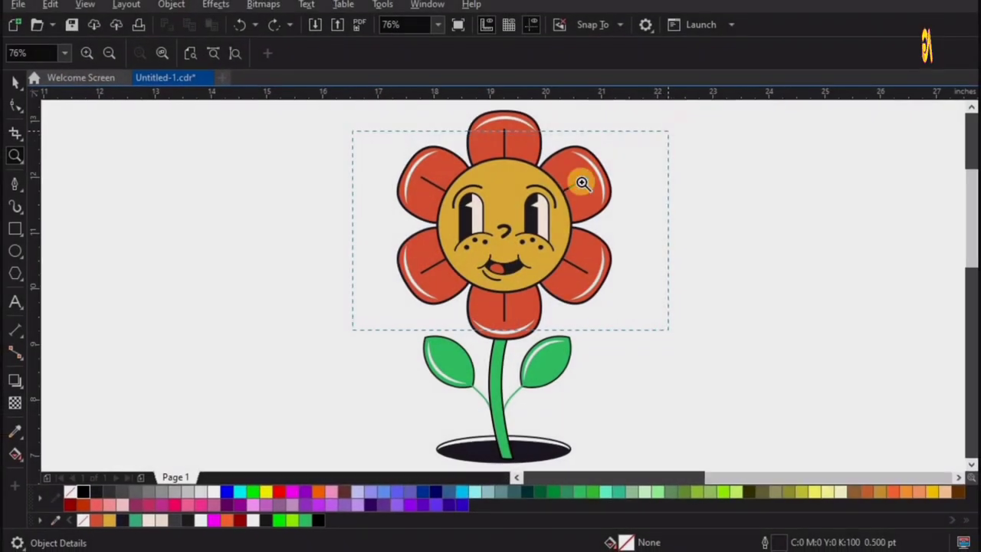
- Give the yellow face circle a dark Multiply inner shadow with 95 opacity and 20 feathering
left_click(15, 379)
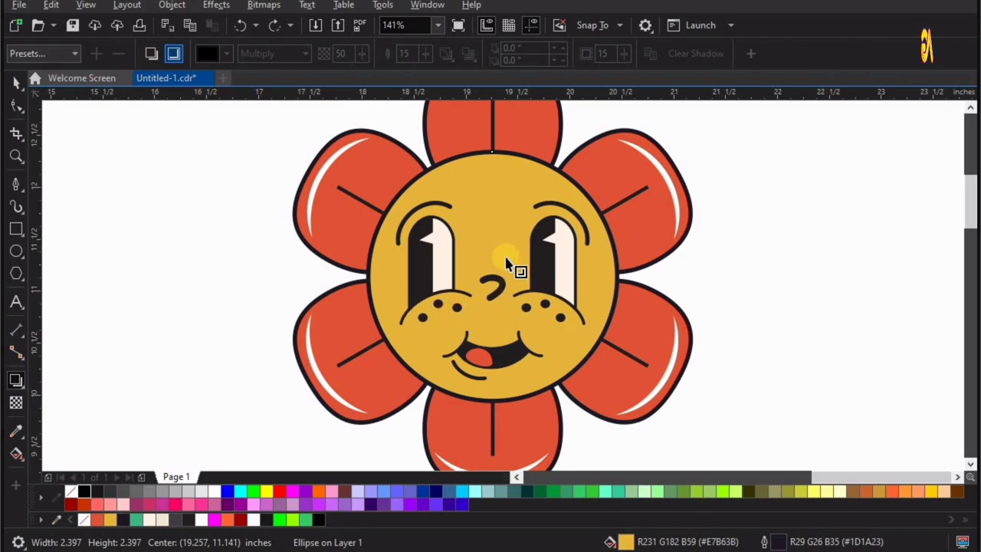
left_click_drag(506, 264, 637, 279)
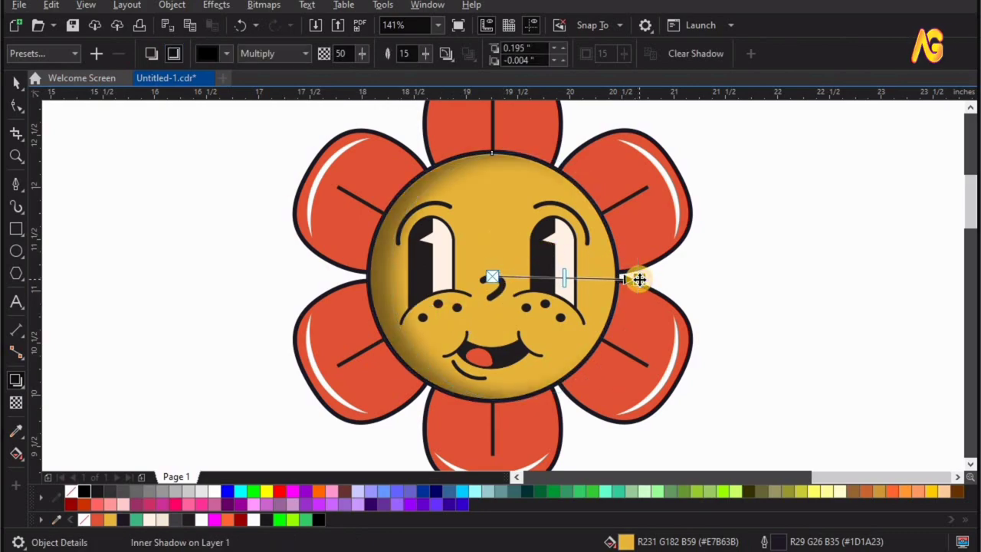
left_click_drag(639, 280, 610, 276)
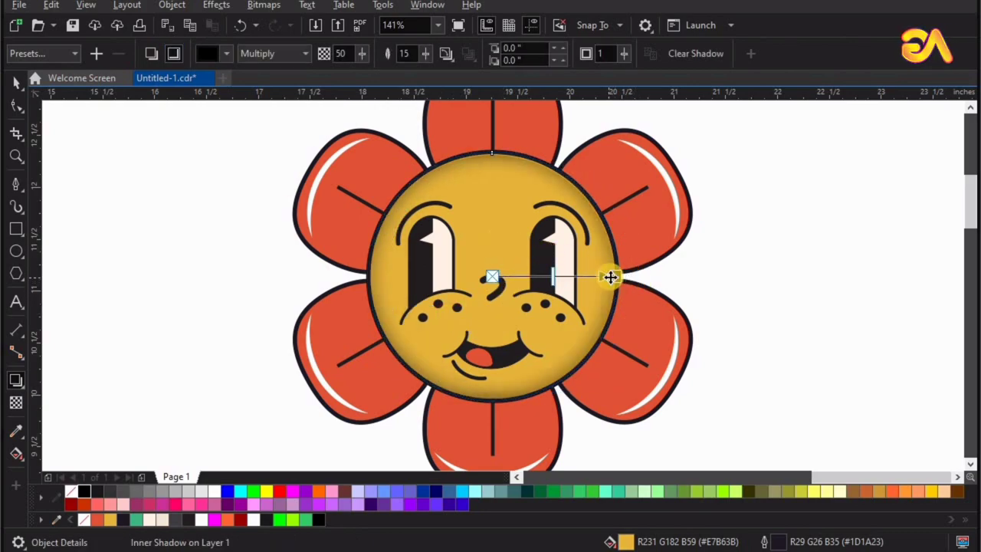
type("9")
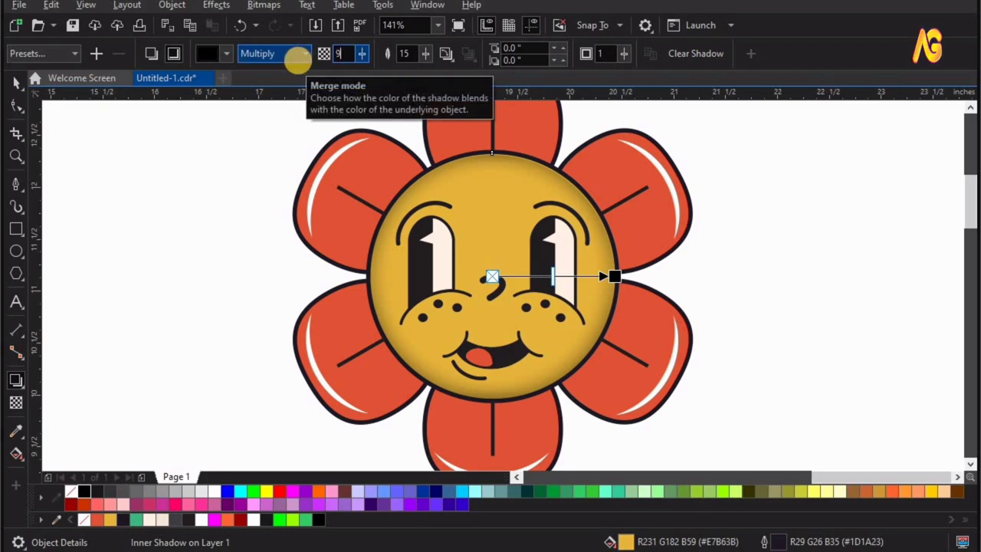
key("Tab")
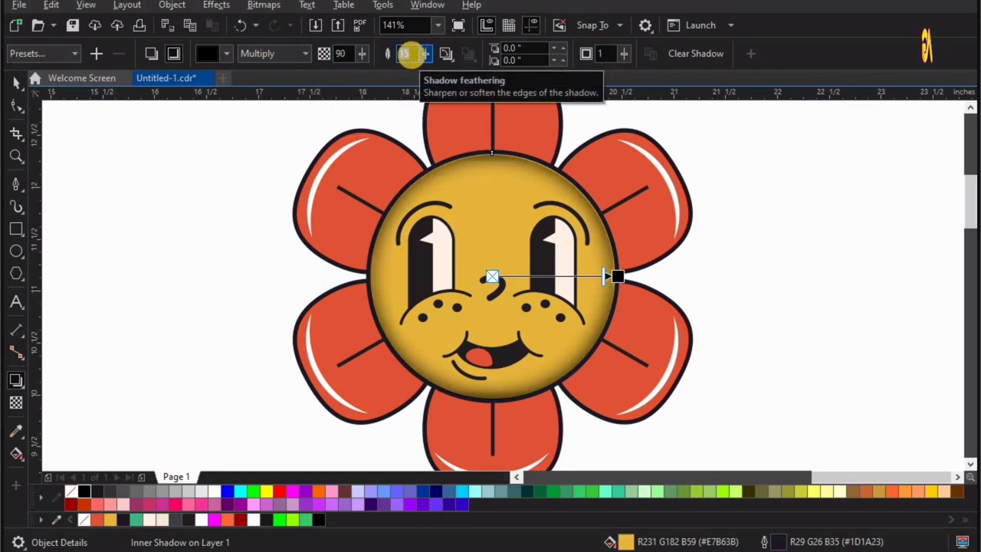
left_click(347, 54)
type("100")
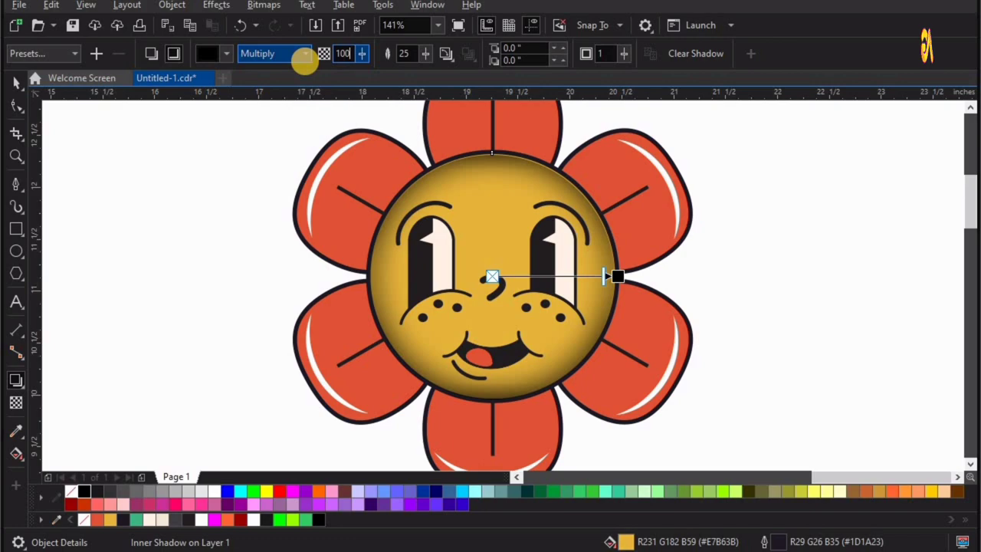
key("Tab")
type("20")
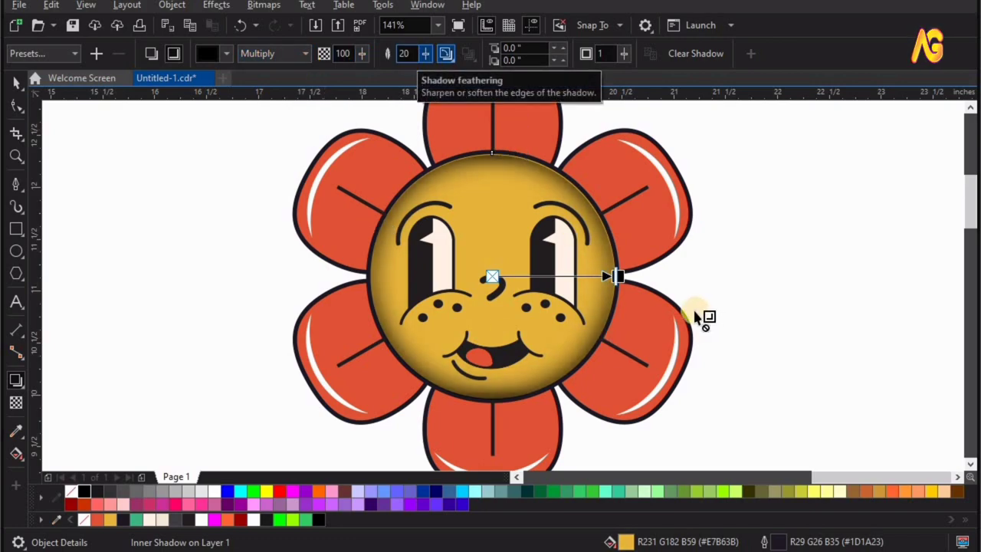
left_click_drag(621, 276, 624, 270)
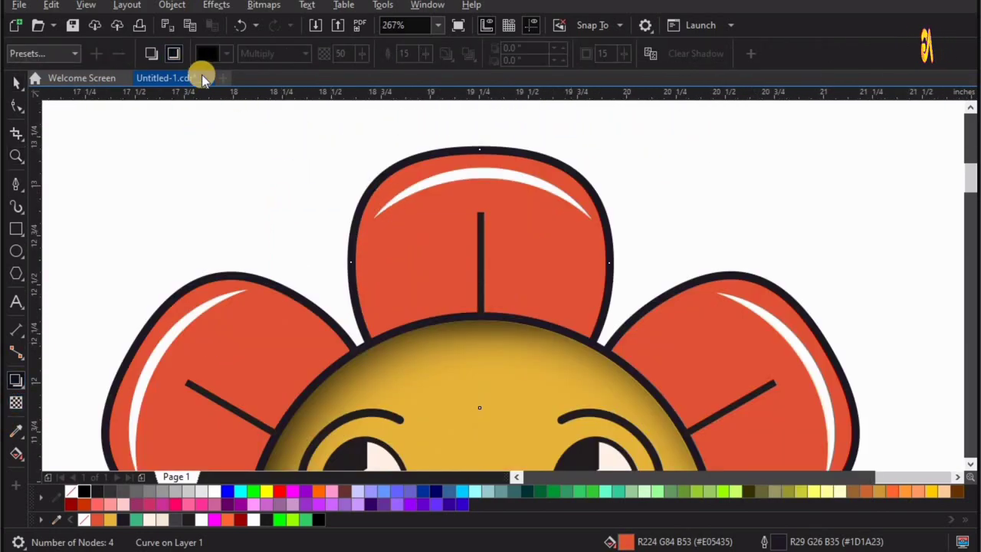
- Add an inner shadow to the top petal with 100 opacity and feather 20
left_click_drag(481, 279, 607, 239)
type("100")
key("Return")
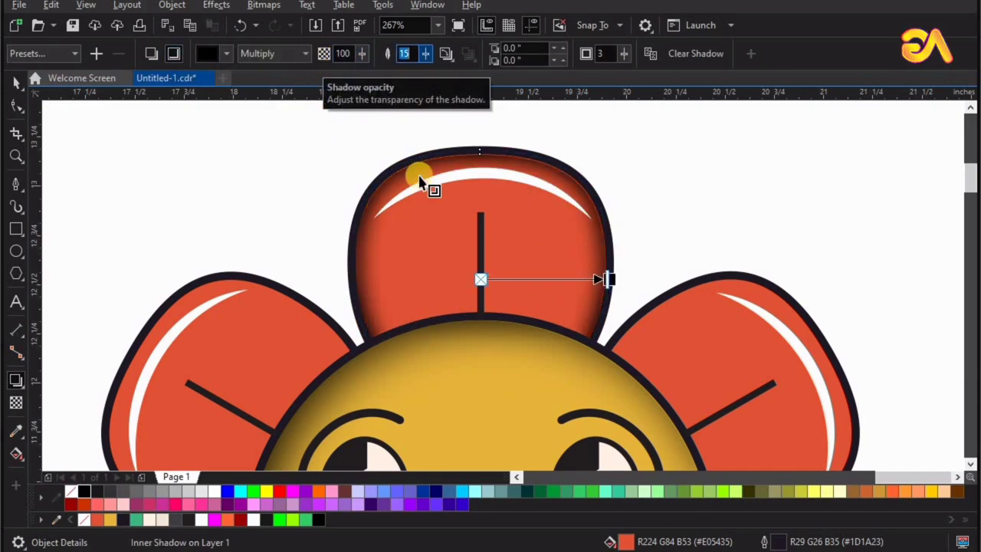
type("20")
key("Return")
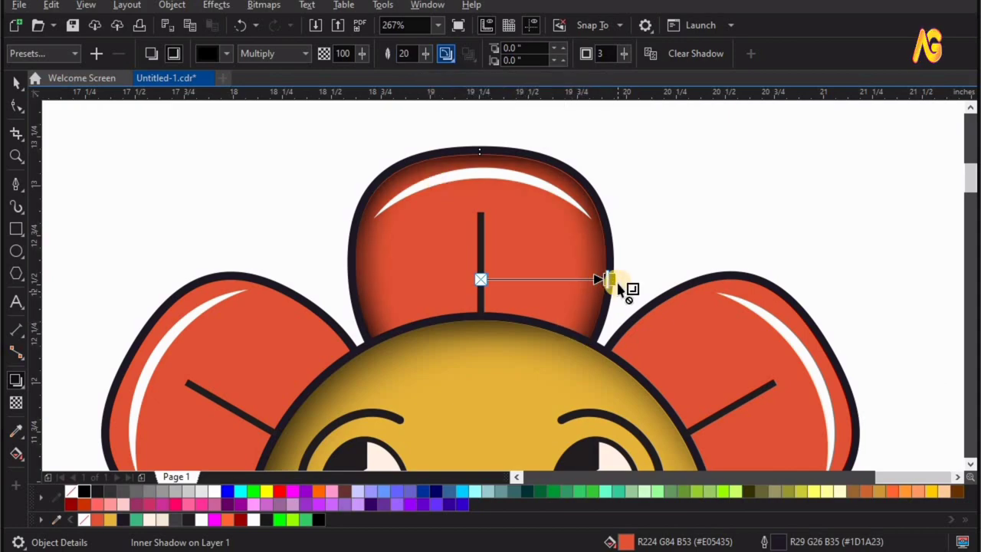
left_click_drag(618, 281, 618, 281)
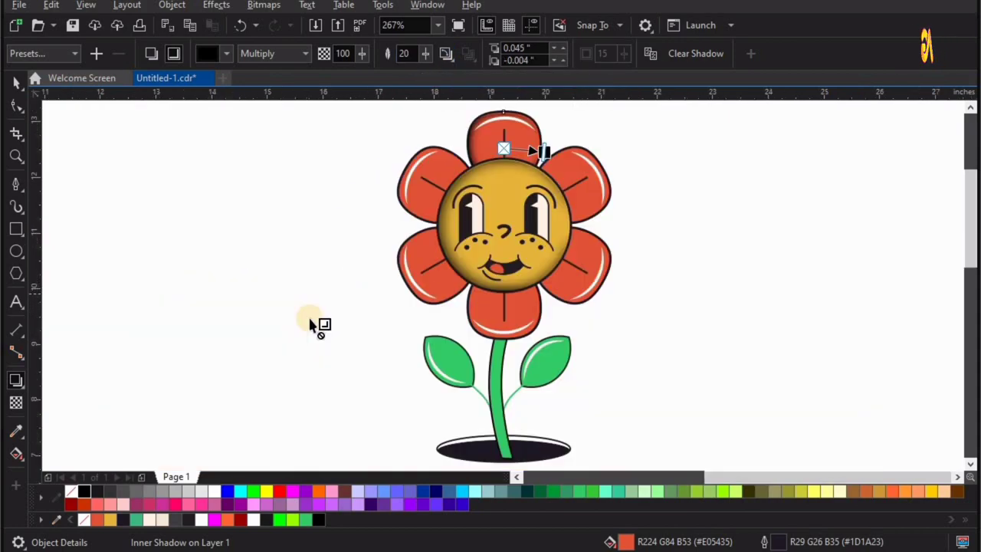
key("ctrl+z")
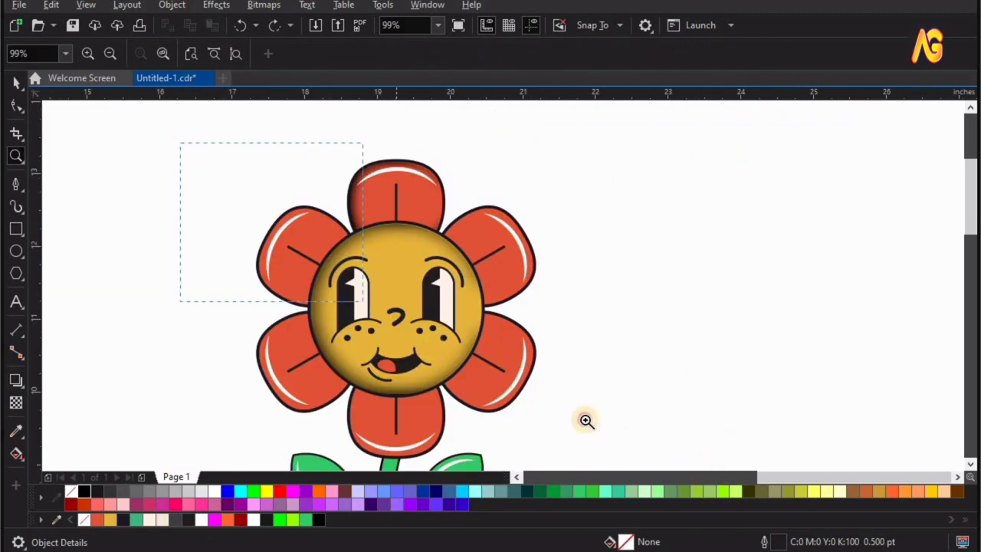
- Copy the top petal's inner shadow onto the upper-right and lower-right petals
scroll(345, 165, "up", 2)
left_click(484, 170)
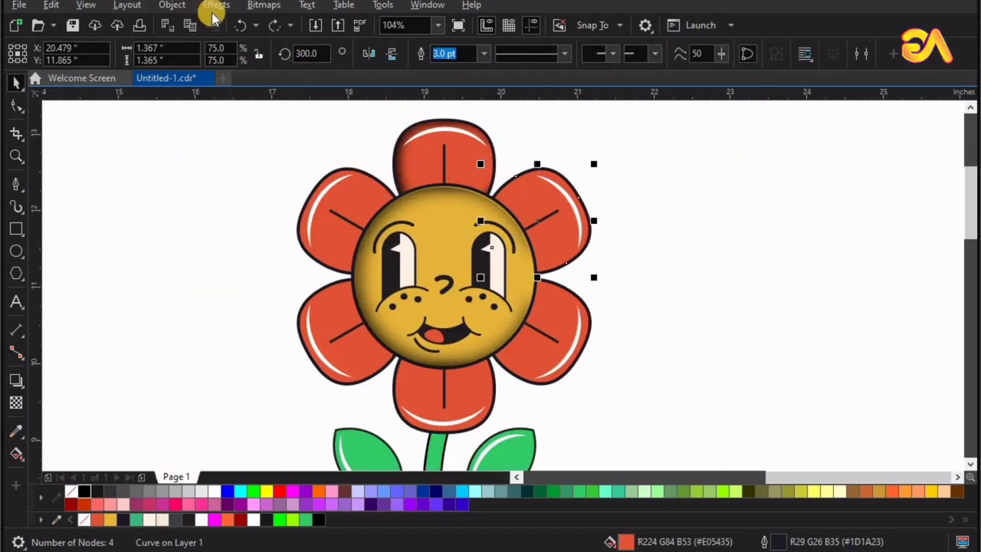
left_click(215, 5)
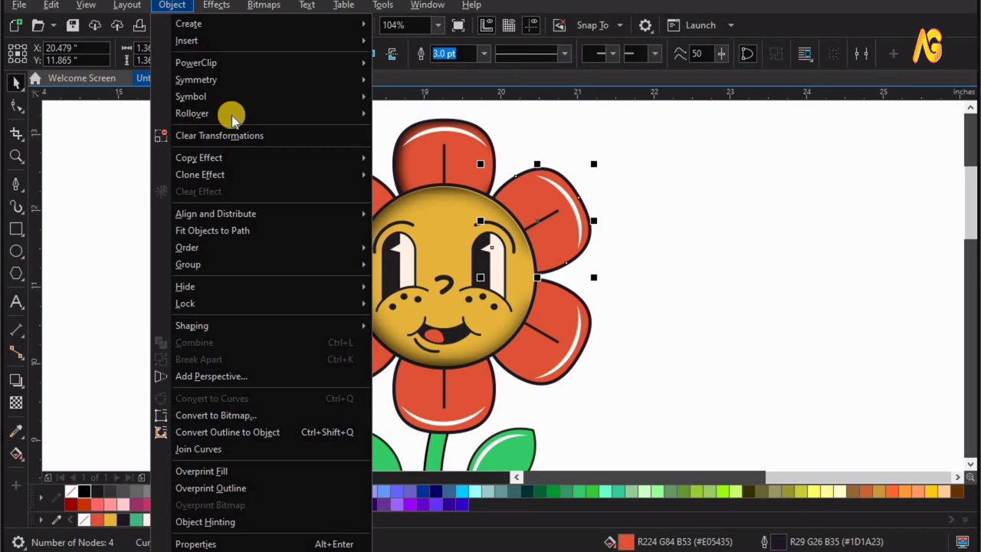
left_click(431, 260)
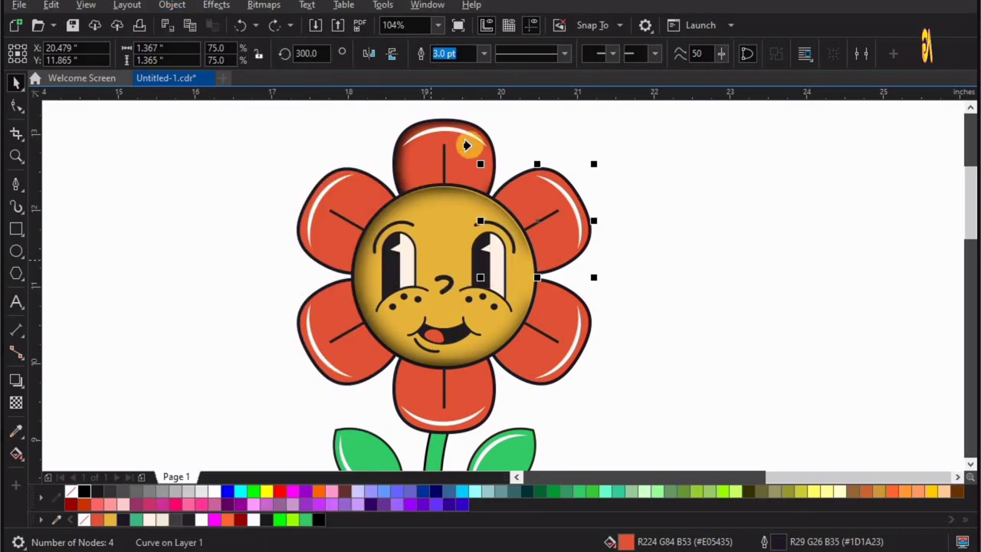
left_click(466, 145)
left_click(557, 316)
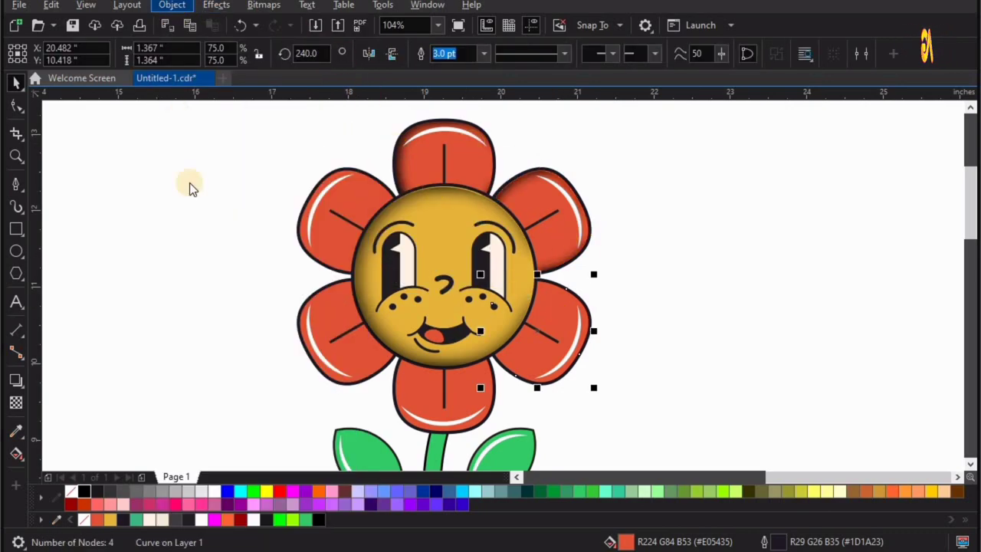
key("Return")
left_click(406, 261)
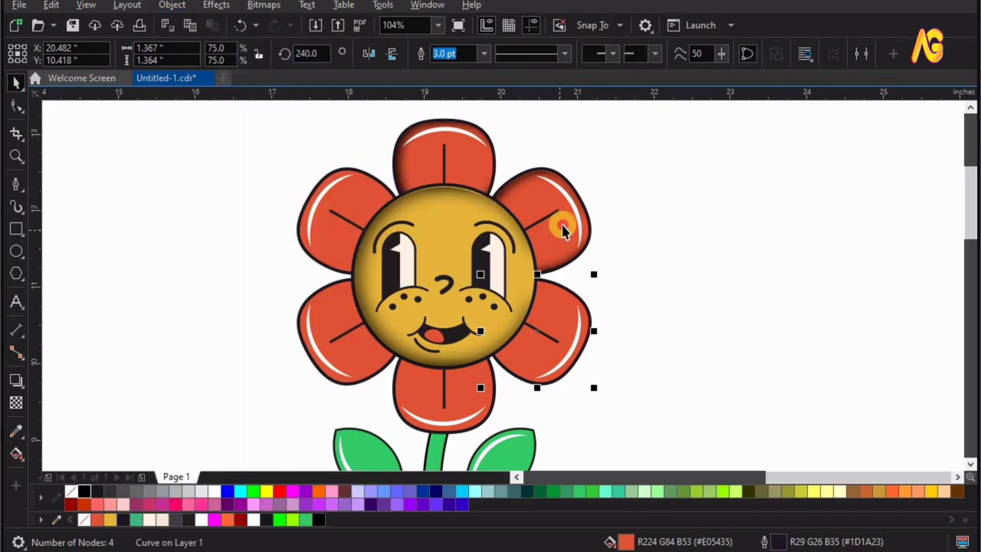
left_click(564, 225)
- Add inner shadows to the right leaf, left leaf and stem, then fit the flower in view
scroll(559, 285, "up", 2)
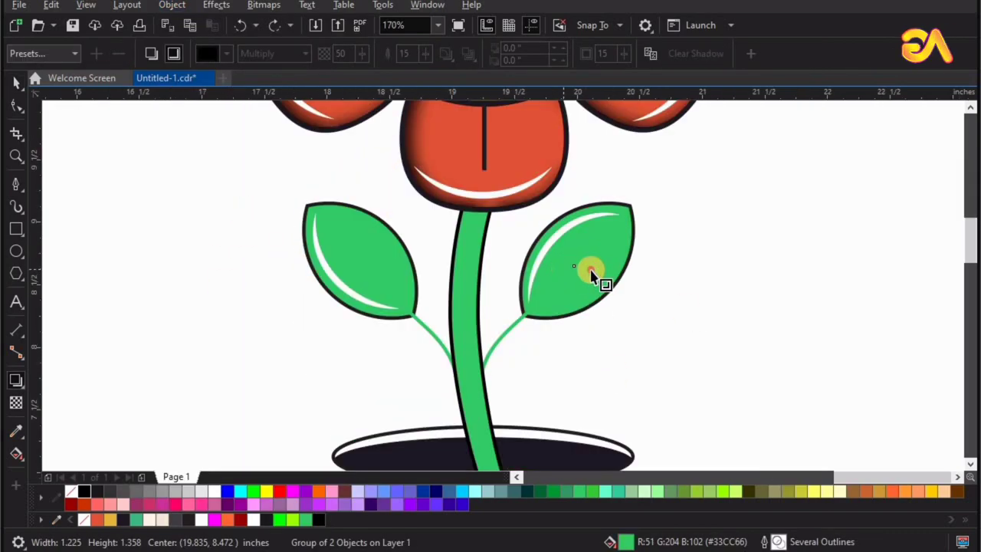
left_click_drag(558, 287, 607, 283)
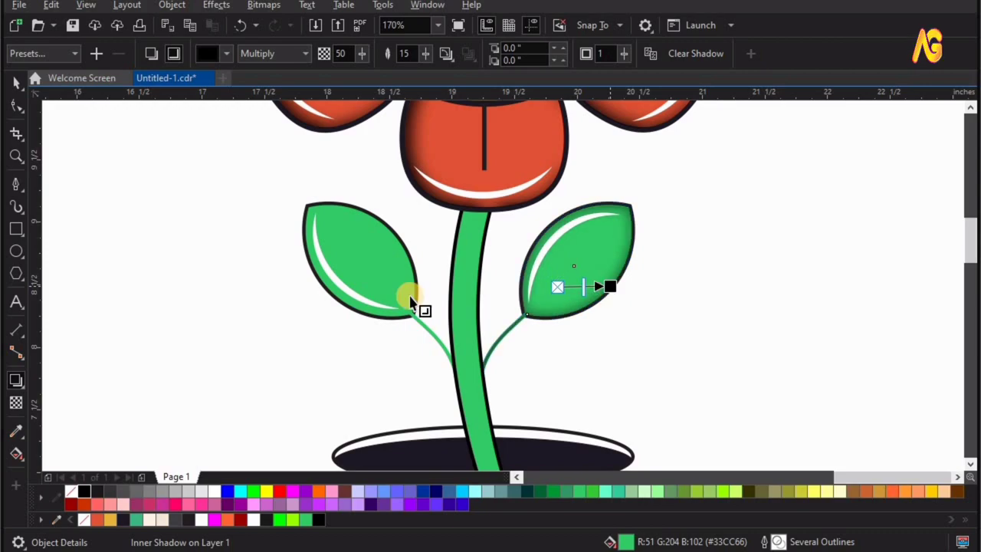
left_click_drag(379, 286, 403, 232)
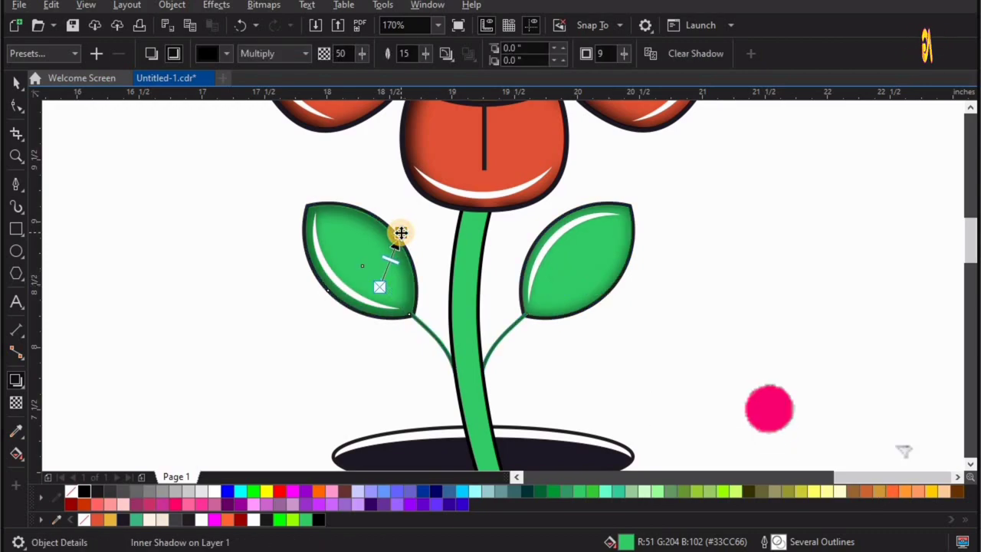
left_click(458, 347)
left_click(18, 389)
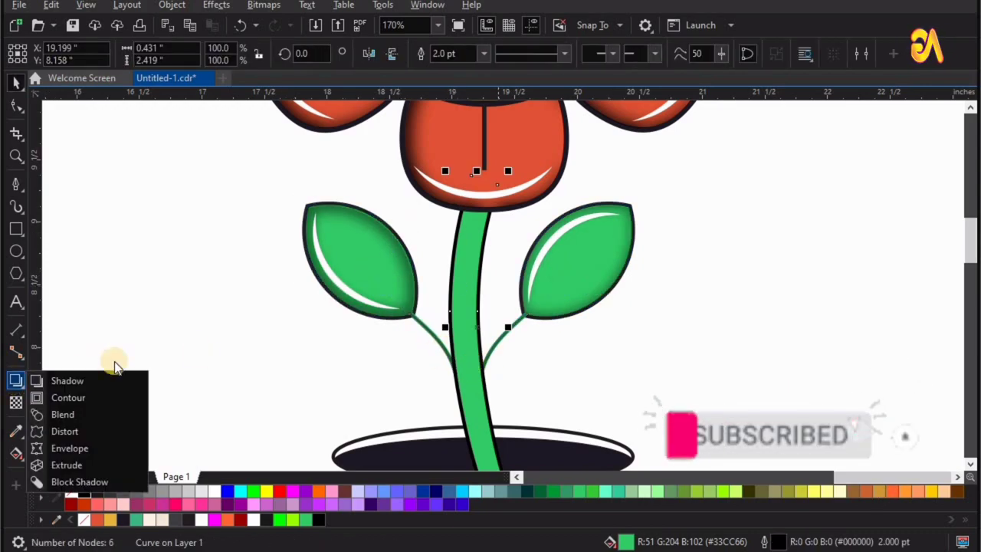
left_click(80, 393)
left_click_drag(477, 328, 477, 349)
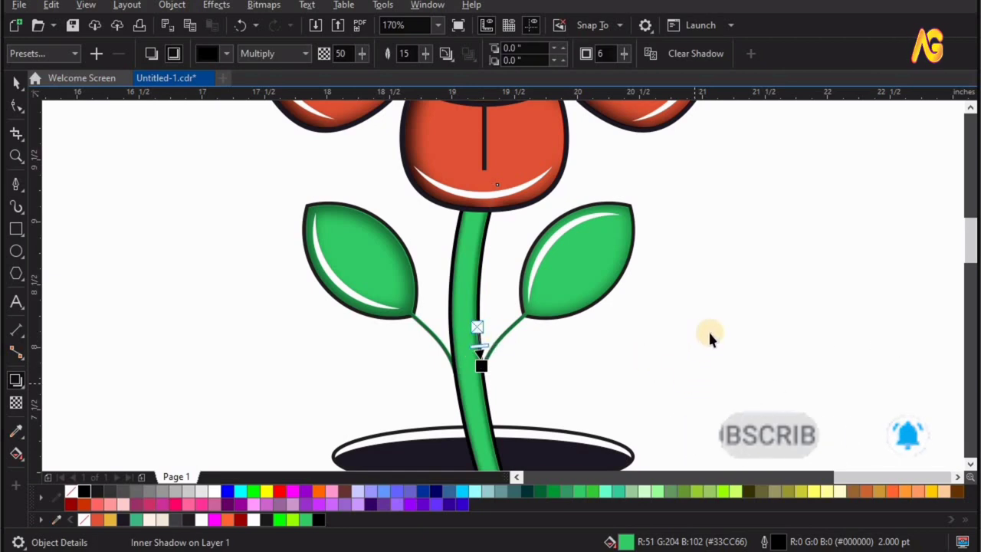
key("space")
key("Escape")
key("F4")
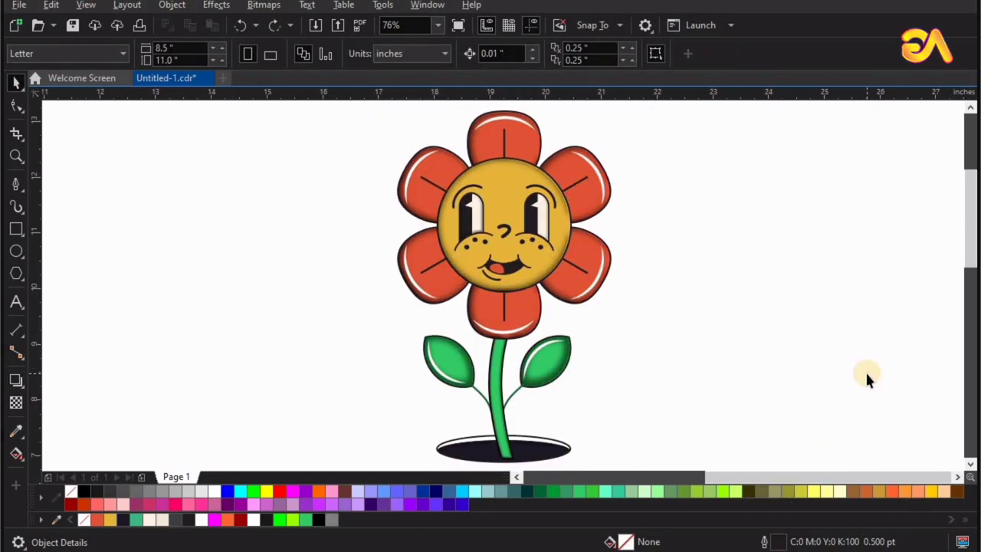